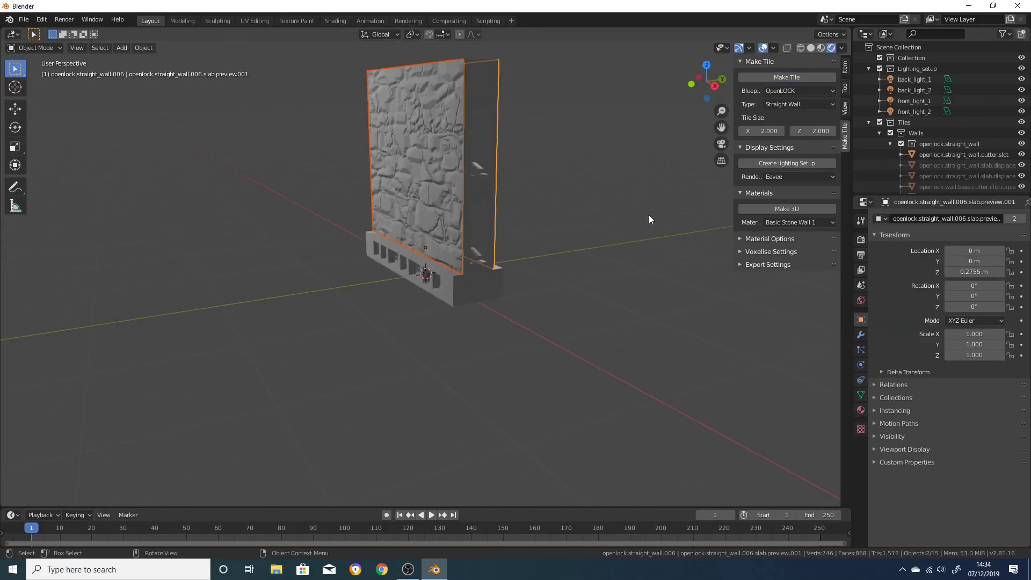
- Switch the straight wall tile's material to Simple Bricks and shrink the bricks in its material options
{"action": "middle_click_drag", "start_coordinate": [645, 215], "coordinate": [408, 208]}
{"action": "left_click", "coordinate": [795, 209]}
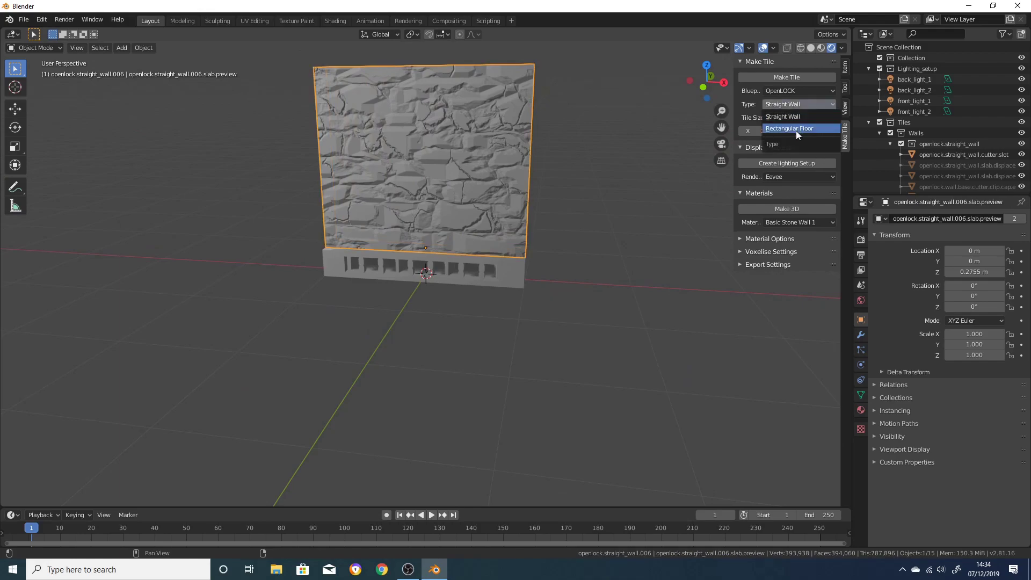
{"action": "left_click", "coordinate": [800, 222]}
{"action": "left_click", "coordinate": [786, 233]}
{"action": "left_click", "coordinate": [740, 239]}
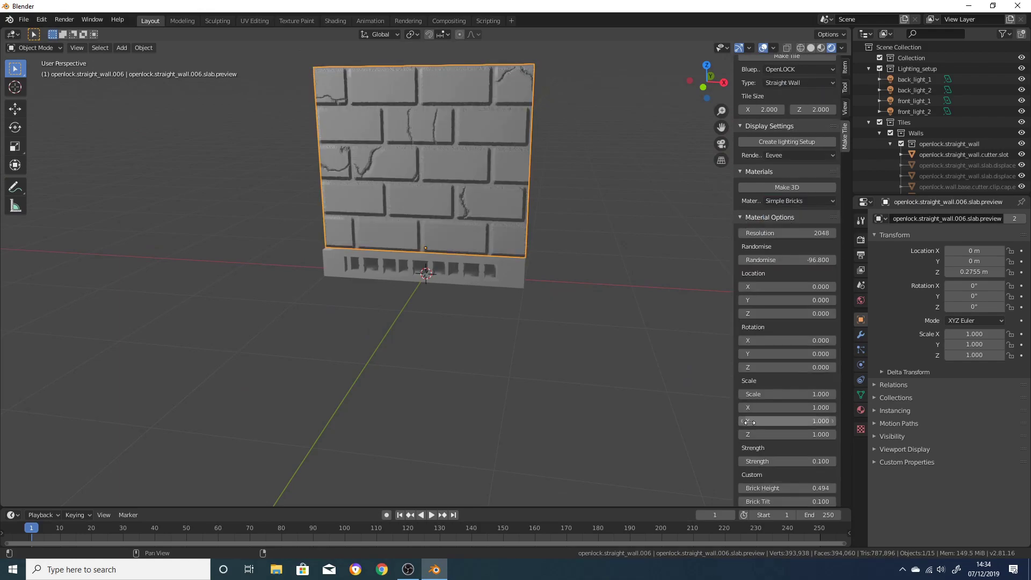
{"action": "scroll", "coordinate": [789, 323], "scroll_direction": "down", "scroll_amount": 8}
{"action": "scroll", "coordinate": [800, 346], "scroll_direction": "up", "scroll_amount": 5}
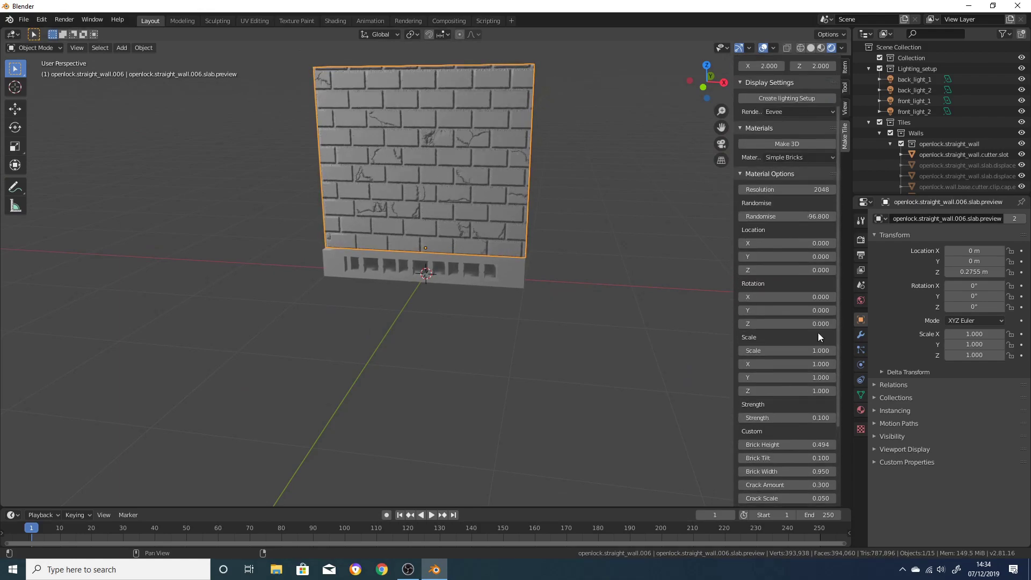
- Set the brick material's Randomise value to -94.8 and convert the wall's surface to 3D
{"action": "left_click_drag", "start_coordinate": [784, 216], "coordinate": [795, 216]}
{"action": "middle_click_drag", "start_coordinate": [537, 323], "coordinate": [594, 302]}
{"action": "left_click", "coordinate": [805, 147]}
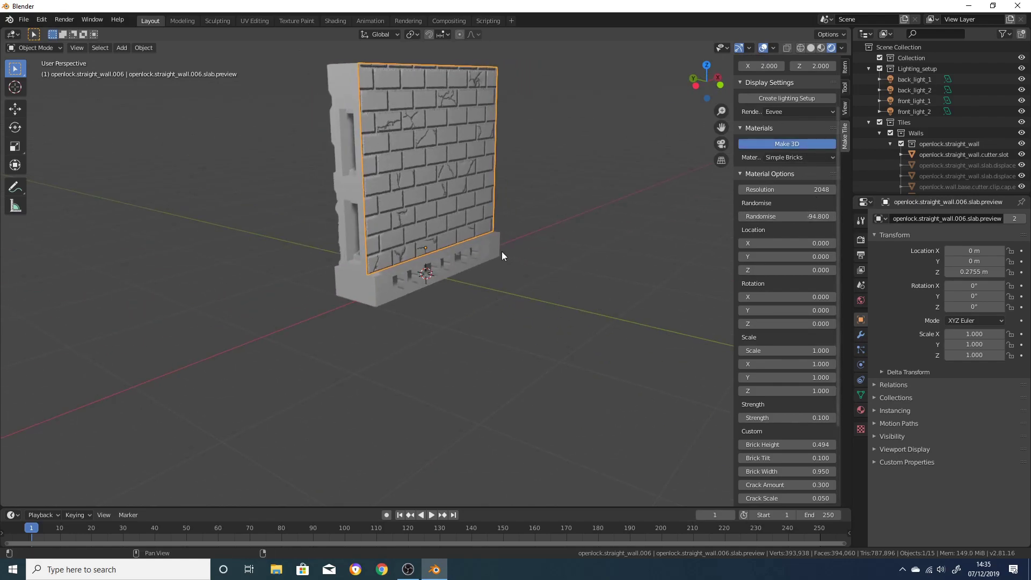
- Delete the brick wall tile and generate a new OpenLOCK straight wall tile
{"action": "middle_click_drag", "start_coordinate": [502, 251], "coordinate": [286, 148]}
{"action": "key", "text": "Delete"}
{"action": "scroll", "coordinate": [800, 113], "scroll_direction": "up", "scroll_amount": 3}
{"action": "left_click", "coordinate": [786, 76]}
{"action": "middle_click_drag", "start_coordinate": [440, 226], "coordinate": [225, 157]}
- Delete the straight wall and generate an OpenLOCK rectangular floor tile sized 2 by 2
{"action": "key", "text": "Delete"}
{"action": "left_click", "coordinate": [799, 104]}
{"action": "left_click", "coordinate": [794, 125]}
{"action": "left_click", "coordinate": [772, 131]}
{"action": "type", "text": "2"}
{"action": "key", "text": "Return"}
{"action": "left_click", "coordinate": [785, 76]}
- Replace the floor tile with a new 2 by 2 rectangular floor using the Basic Stone Wall 1 material
{"action": "key", "text": "Delete"}
{"action": "left_click", "coordinate": [799, 209]}
{"action": "left_click", "coordinate": [792, 220]}
{"action": "left_click", "coordinate": [787, 77]}
{"action": "scroll", "coordinate": [453, 329], "scroll_direction": "up", "scroll_amount": 5}
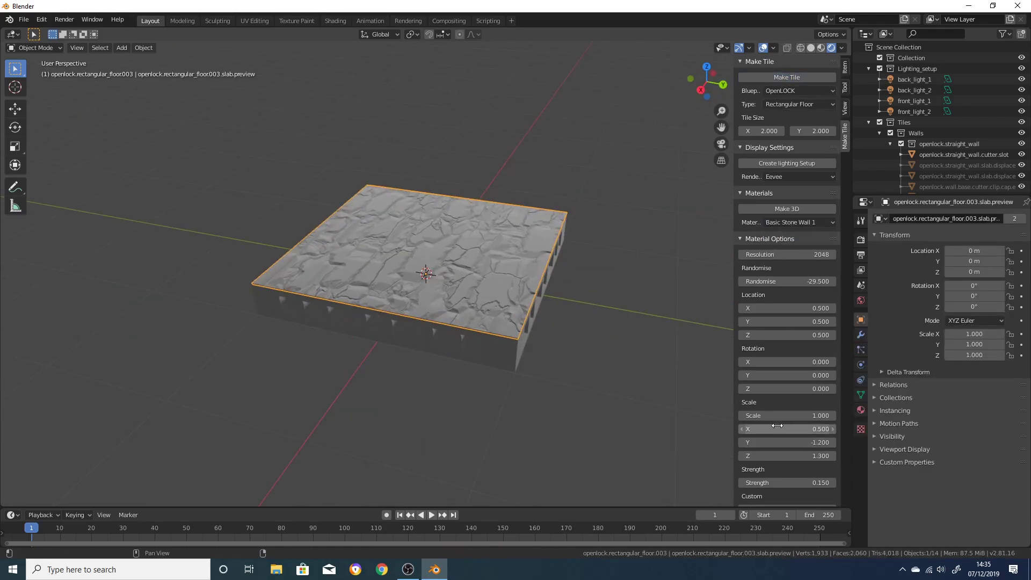
- Set the floor material's X scale to 1.000 and convert the floor's surface to 3D
{"action": "middle_click_drag", "start_coordinate": [454, 329], "coordinate": [569, 290]}
{"action": "scroll", "coordinate": [495, 345], "scroll_direction": "up", "scroll_amount": 3}
{"action": "left_click", "coordinate": [798, 208]}
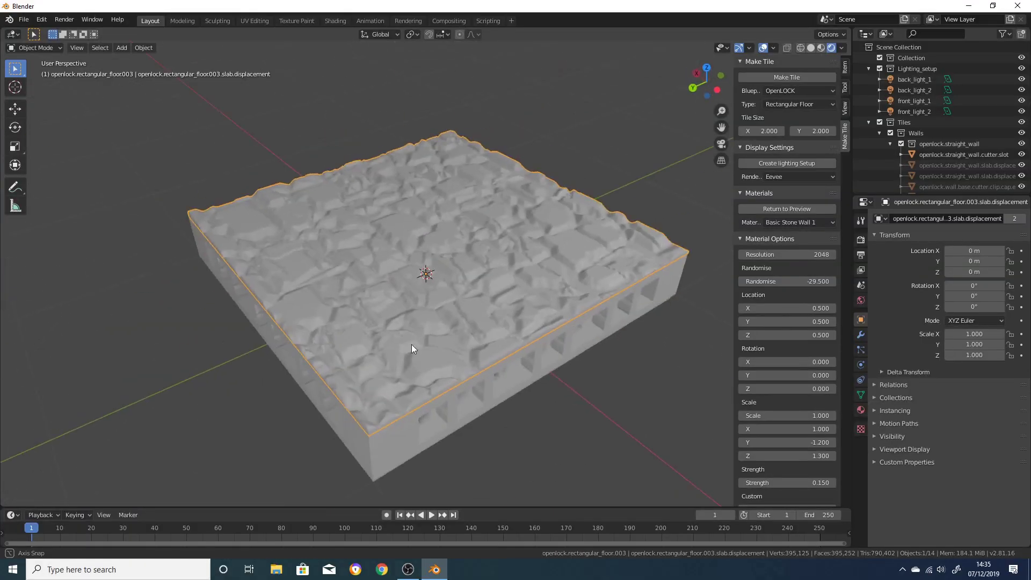
- Delete the 2 by 2 floor and generate a rectangular floor tile sized 2 by 4
{"action": "middle_click_drag", "start_coordinate": [412, 344], "coordinate": [295, 223]}
{"action": "left_click_drag", "start_coordinate": [295, 224], "coordinate": [585, 373]}
{"action": "key", "text": "Delete"}
{"action": "left_click", "coordinate": [814, 131]}
{"action": "type", "text": "4"}
{"action": "key", "text": "Return"}
{"action": "left_click", "coordinate": [787, 77]}
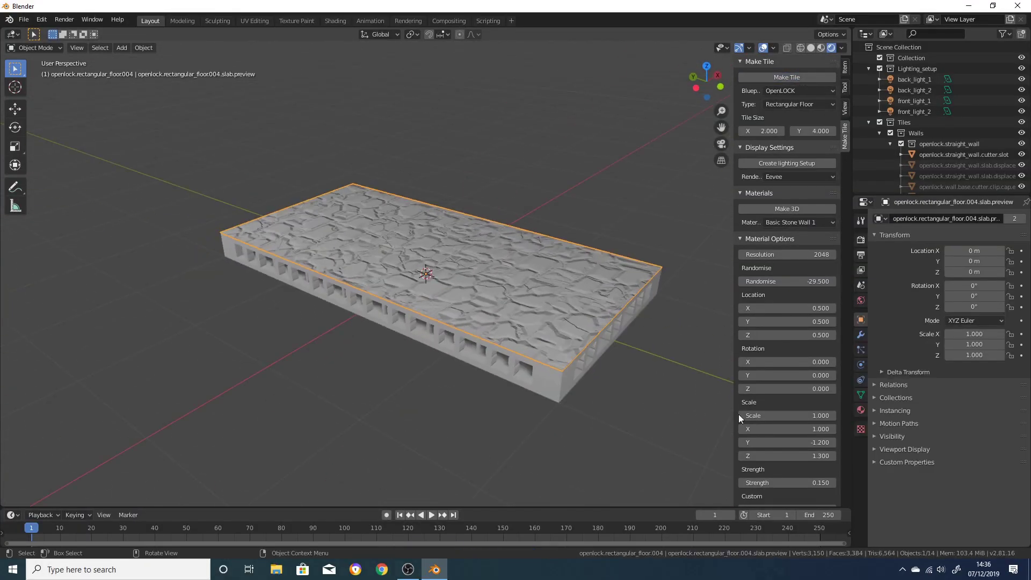
- Set the floor material's Stone Scale to 2.600 and its Crack Amount to 1.100
{"action": "scroll", "coordinate": [776, 471], "scroll_direction": "down", "scroll_amount": 4}
{"action": "left_click_drag", "start_coordinate": [776, 471], "coordinate": [746, 471]}
{"action": "middle_click_drag", "start_coordinate": [698, 428], "coordinate": [564, 424]}
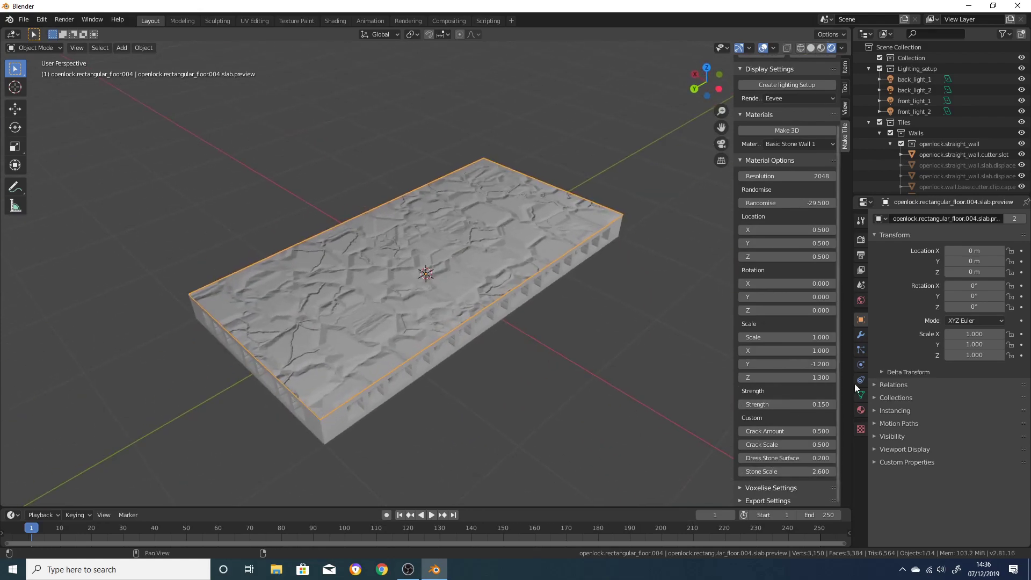
{"action": "left_click_drag", "start_coordinate": [786, 432], "coordinate": [822, 431]}
- Convert the 2 by 4 floor tile's stone material to 3D geometry
{"action": "scroll", "coordinate": [795, 218], "scroll_direction": "up", "scroll_amount": 1}
{"action": "left_click", "coordinate": [786, 131]}
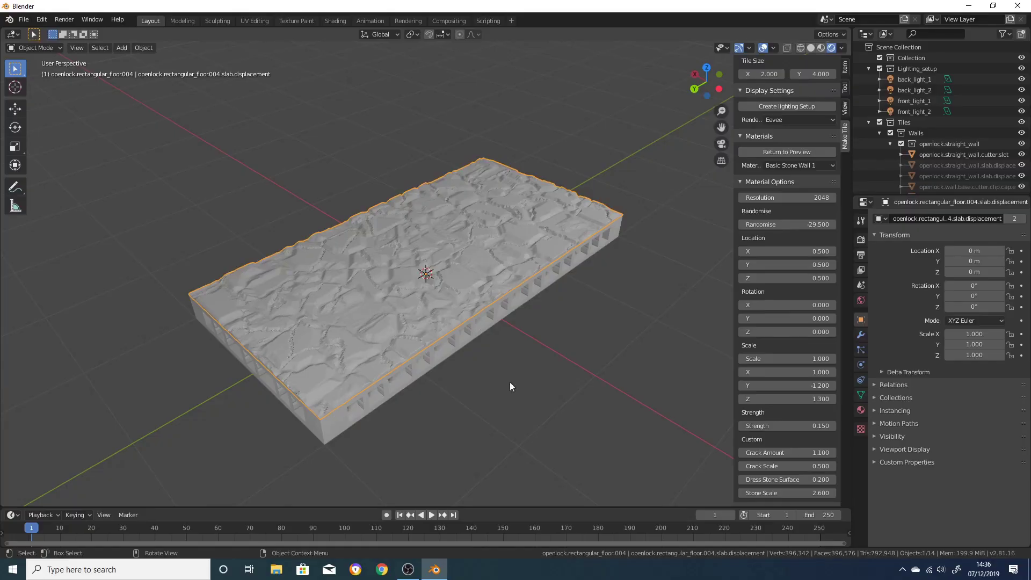
{"action": "middle_click_drag", "start_coordinate": [438, 422], "coordinate": [618, 394]}
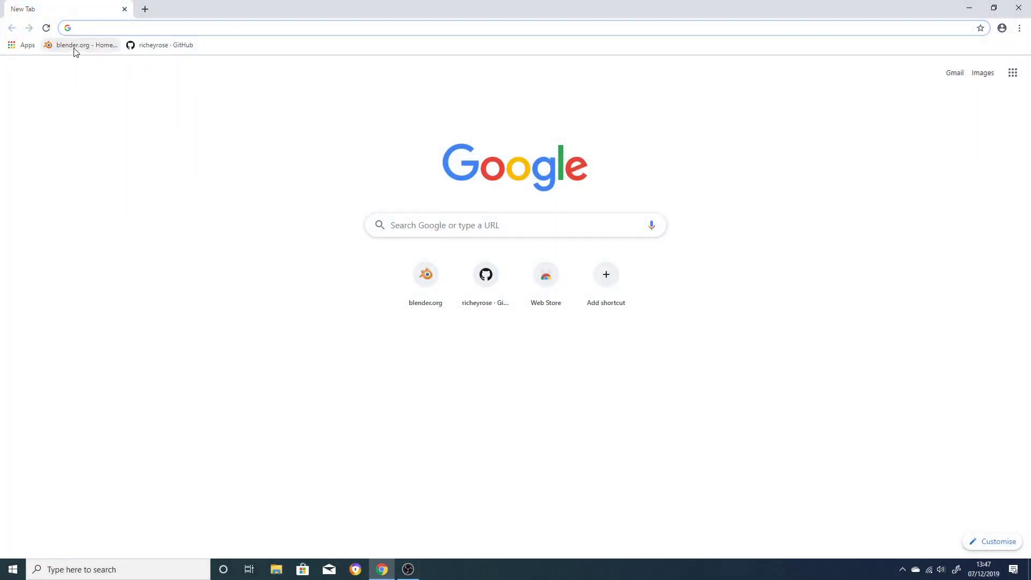
- In Chrome, download the Blender 2.81a Windows installer from blender.org
{"action": "left_click", "coordinate": [75, 48]}
{"action": "left_click", "coordinate": [667, 381]}
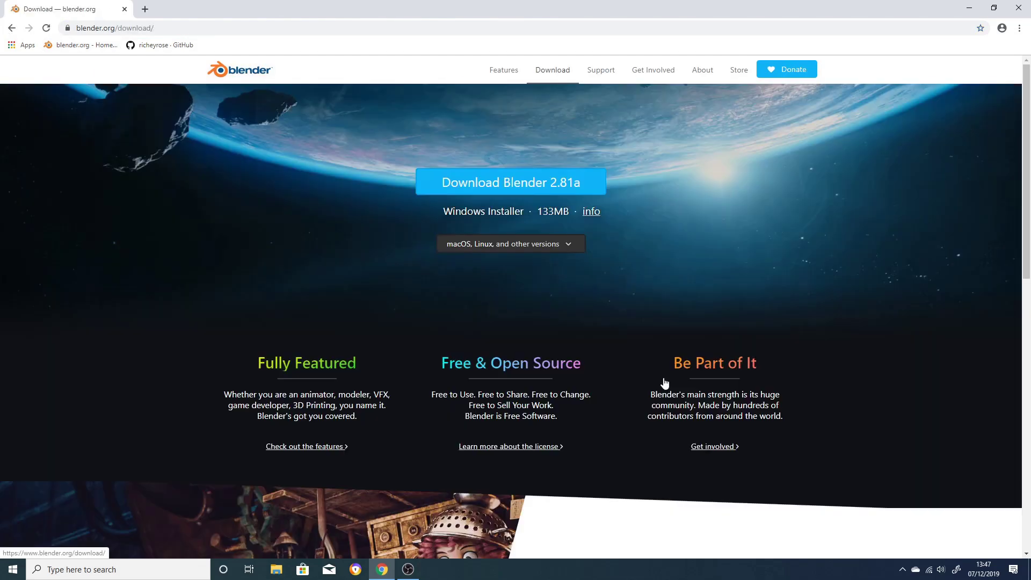
{"action": "left_click", "coordinate": [478, 189]}
- Download MakeTile.zip from the Alpha 2 release of the make-tile repository on GitHub
{"action": "left_click", "coordinate": [161, 45]}
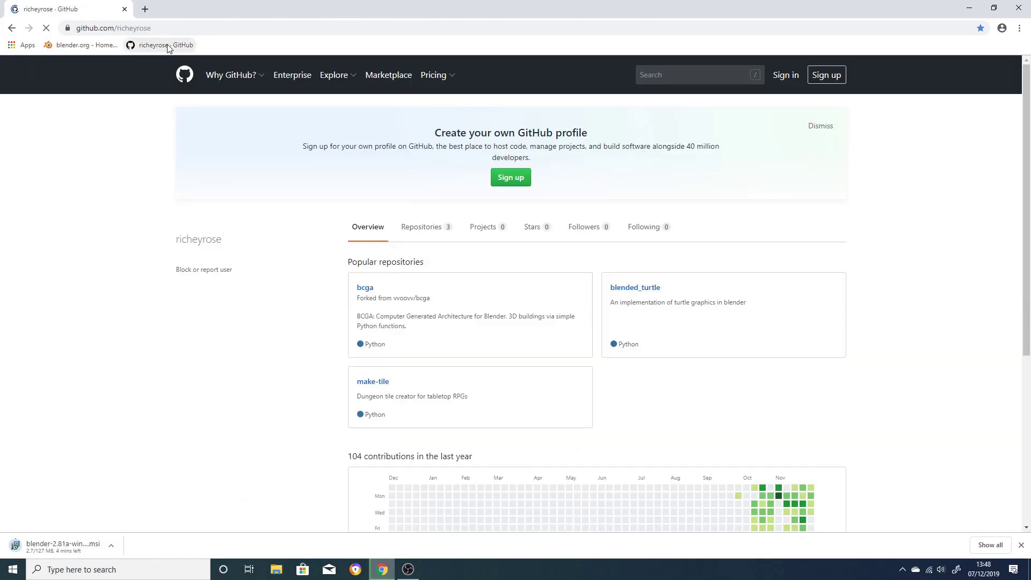
{"action": "left_click", "coordinate": [365, 383]}
{"action": "left_click", "coordinate": [617, 304]}
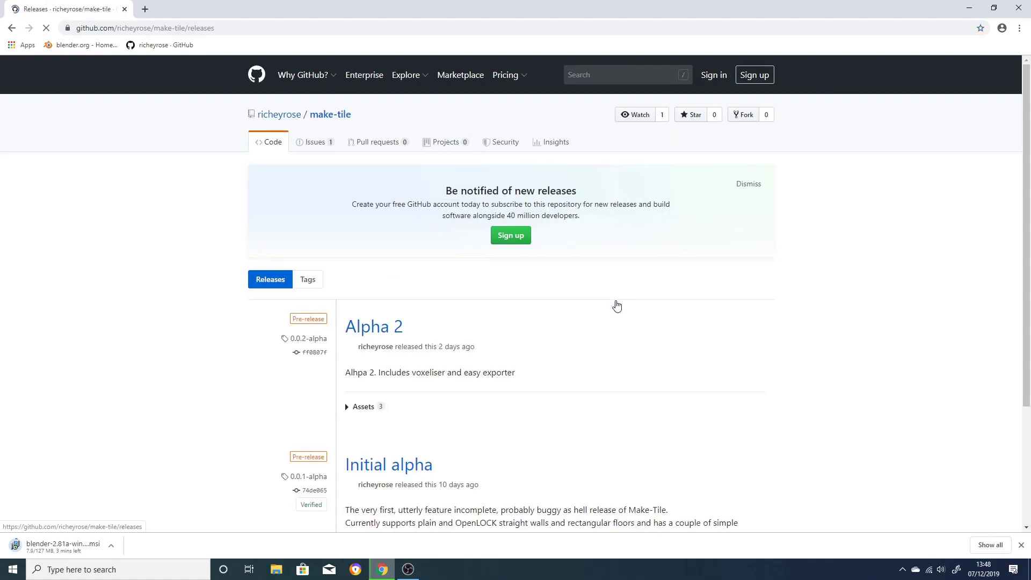
{"action": "scroll", "coordinate": [617, 301], "scroll_direction": "down", "scroll_amount": 2}
{"action": "left_click", "coordinate": [352, 305]}
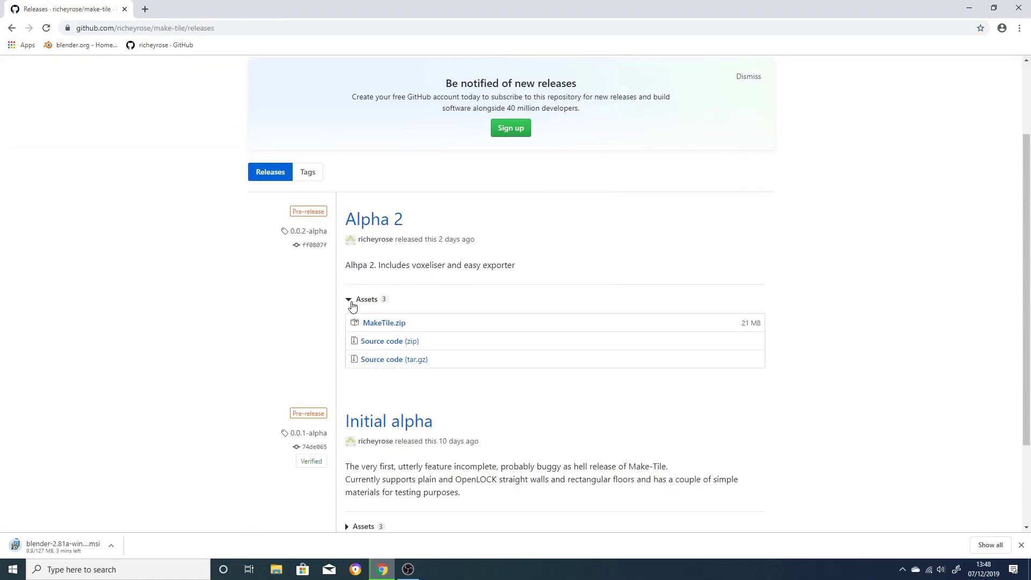
{"action": "left_click", "coordinate": [393, 329]}
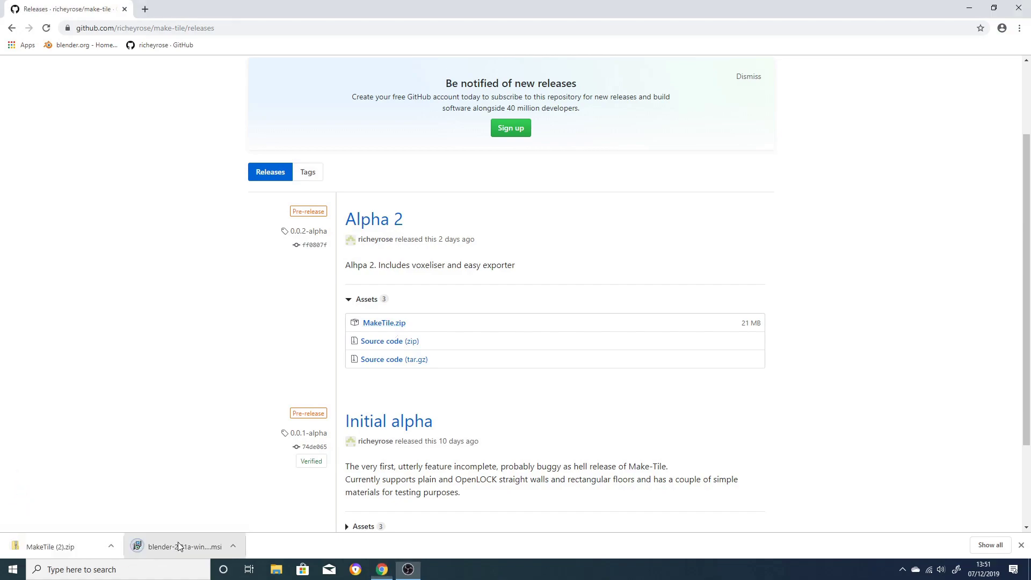
- Run the downloaded Blender 2.81a installer, allowing it past the Windows SmartScreen block
{"action": "left_click", "coordinate": [180, 547]}
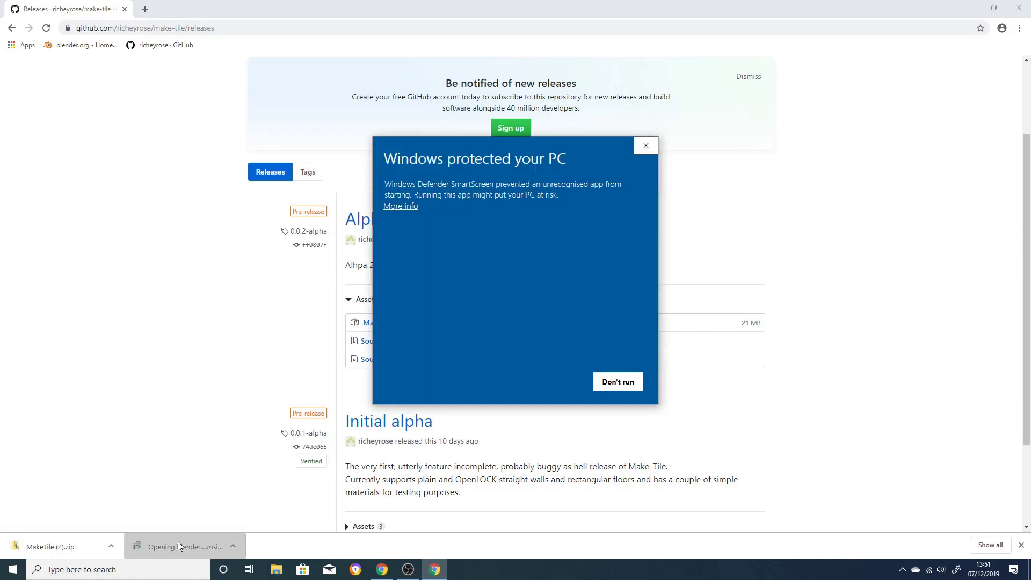
{"action": "left_click", "coordinate": [392, 207]}
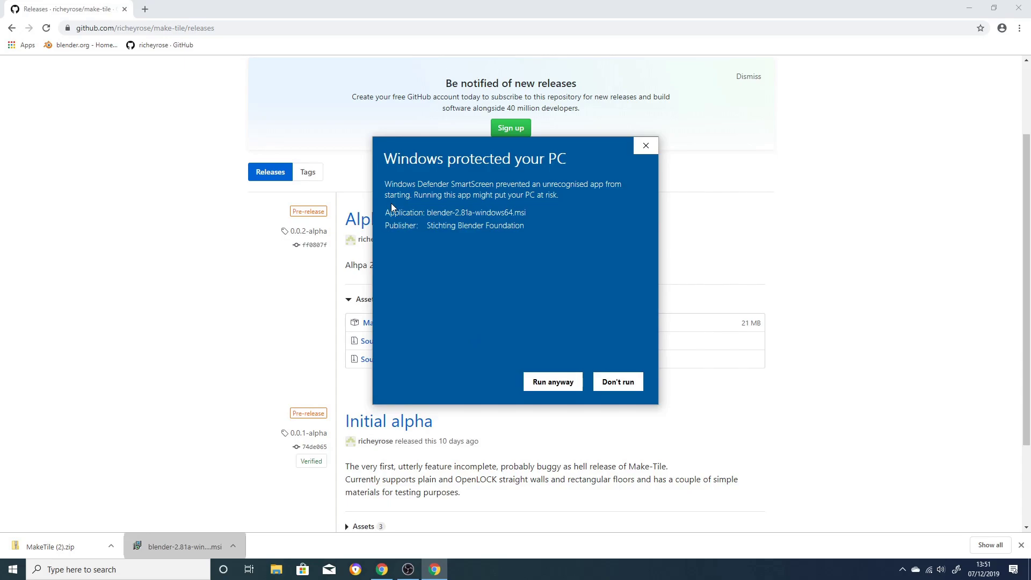
{"action": "left_click", "coordinate": [542, 386]}
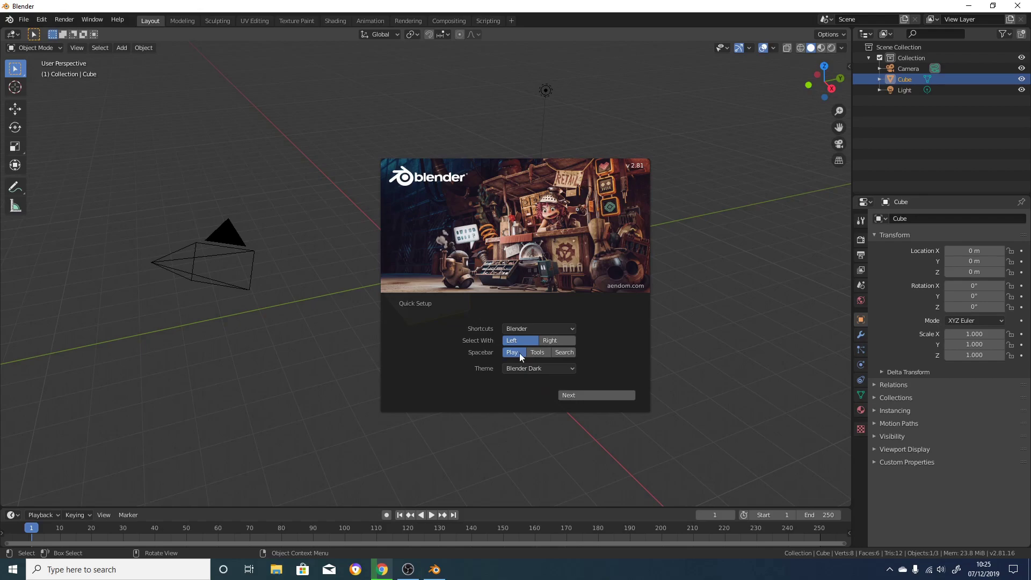
- In Blender's Quick Setup, set the spacebar action to Search, finish the setup and dismiss the splash screen
{"action": "left_click", "coordinate": [569, 355]}
{"action": "left_click", "coordinate": [601, 394]}
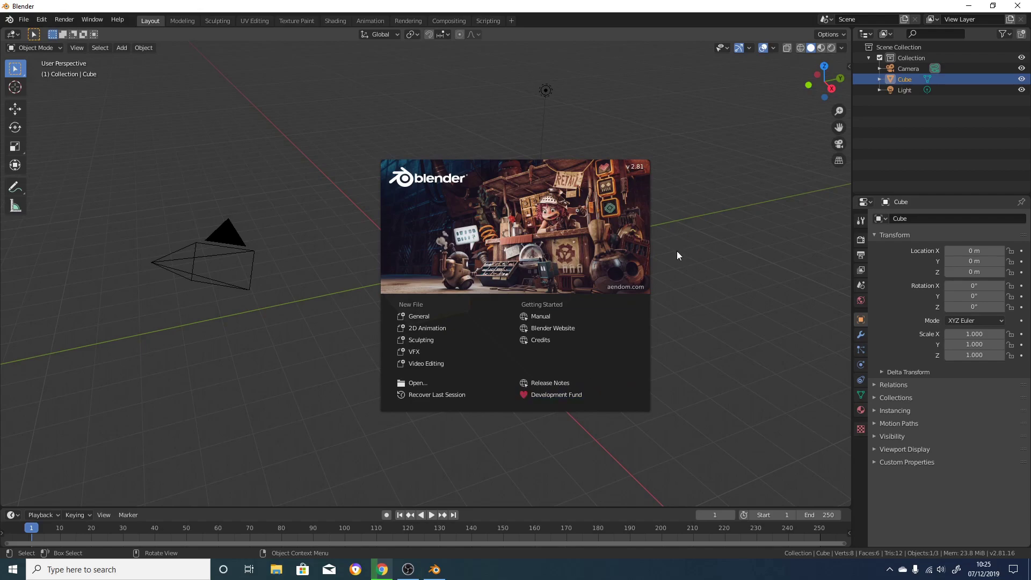
{"action": "left_click", "coordinate": [713, 295]}
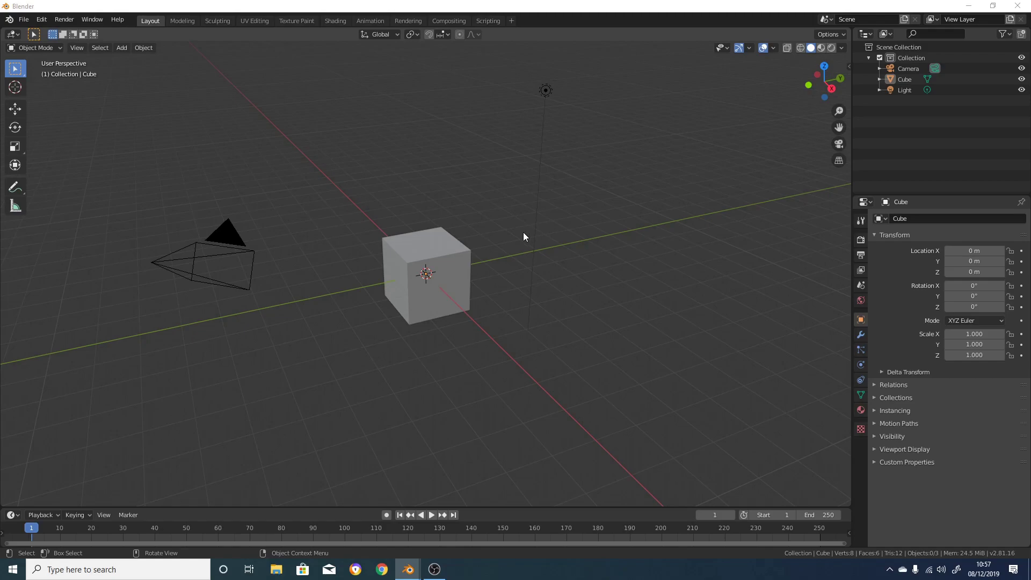
- Select the cube alone, box-select the camera, cube and light together, and clear the selection
{"action": "left_click", "coordinate": [459, 266]}
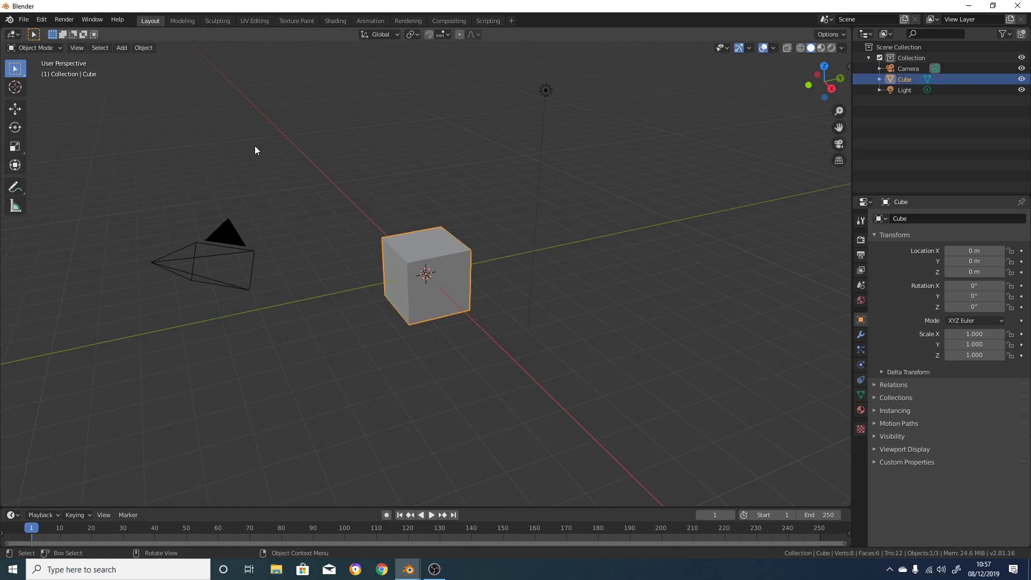
{"action": "left_click", "coordinate": [163, 108]}
{"action": "left_click_drag", "start_coordinate": [163, 108], "coordinate": [688, 412]}
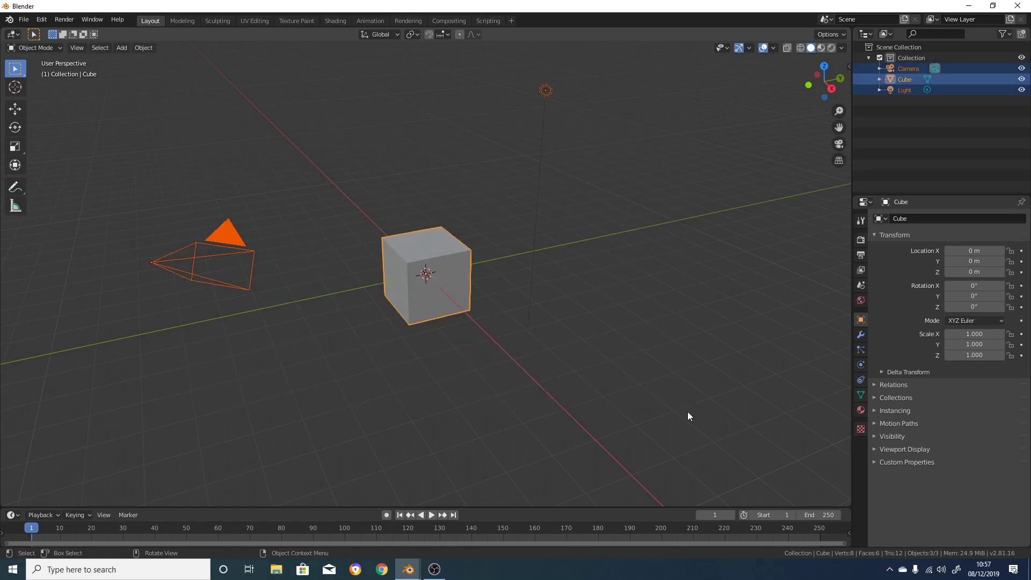
{"action": "left_click", "coordinate": [647, 251]}
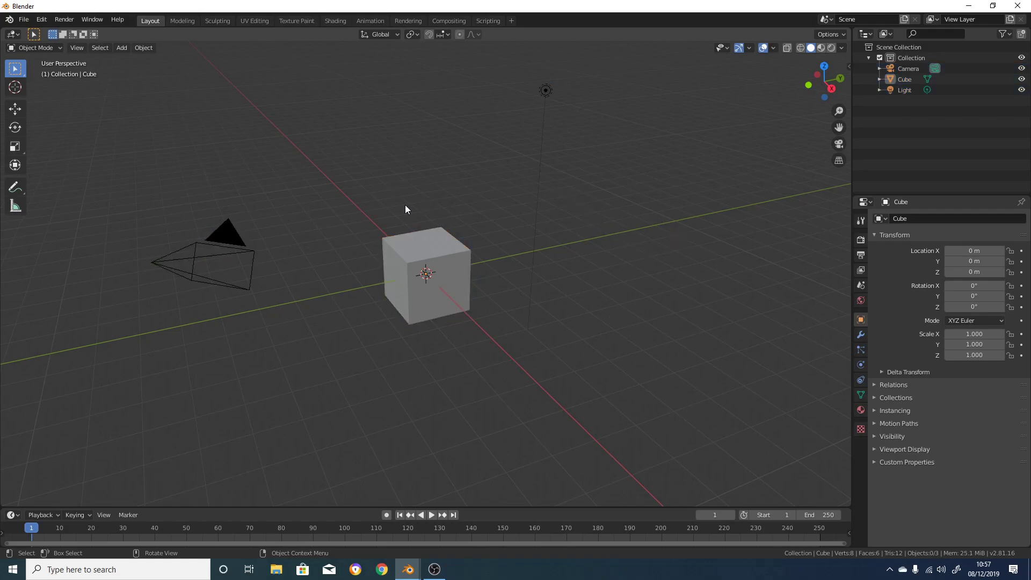
{"action": "right_click", "coordinate": [415, 285]}
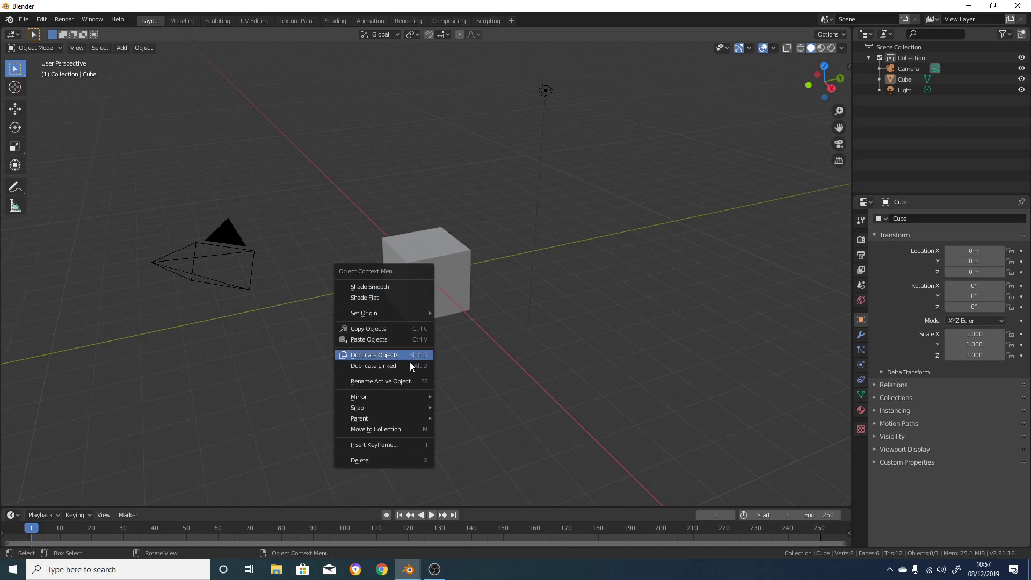
{"action": "left_click", "coordinate": [417, 286]}
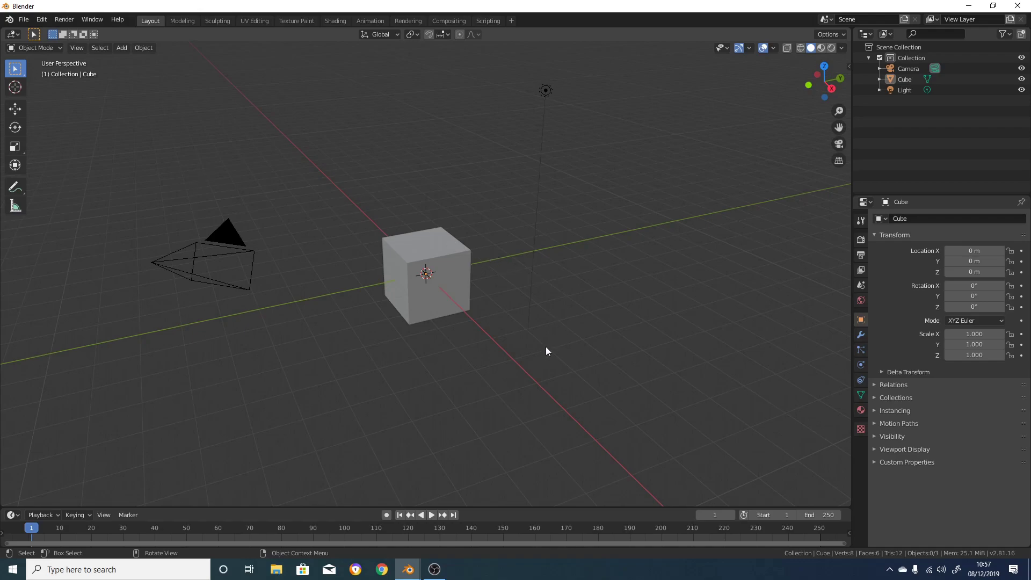
- Orbit and zoom around the default scene, and frame the selected cube in the viewport
{"action": "mouse_move", "coordinate": [522, 316]}
{"action": "middle_mouse_down"}
{"action": "mouse_move", "coordinate": [347, 311]}
{"action": "mouse_move", "coordinate": [439, 312]}
{"action": "mouse_move", "coordinate": [481, 272]}
{"action": "mouse_move", "coordinate": [479, 253]}
{"action": "mouse_move", "coordinate": [525, 320]}
{"action": "mouse_move", "coordinate": [514, 310]}
{"action": "middle_mouse_up"}
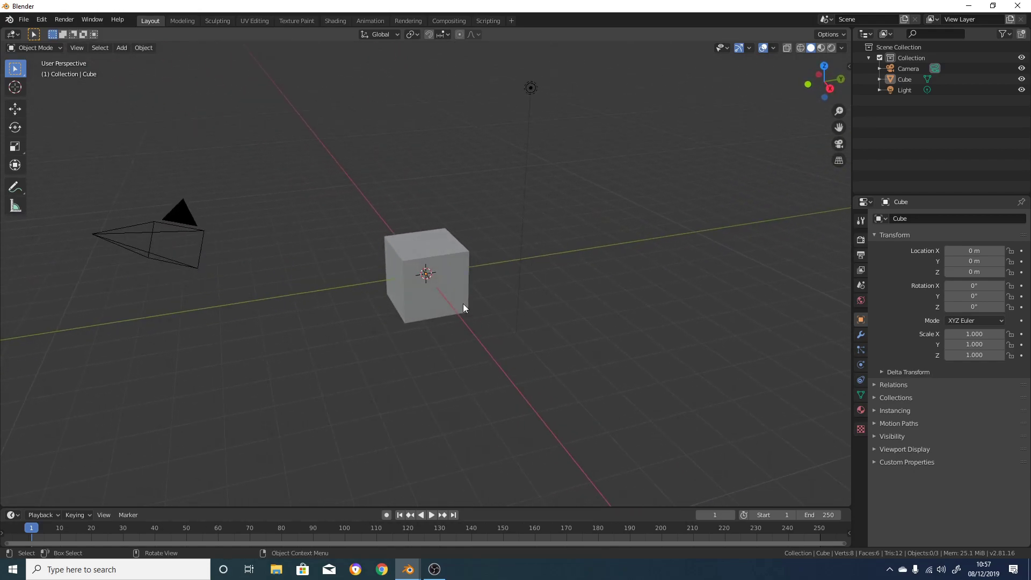
{"action": "scroll", "coordinate": [463, 304], "scroll_direction": "down", "scroll_amount": 5}
{"action": "scroll", "coordinate": [466, 308], "scroll_direction": "up", "scroll_amount": 4}
{"action": "scroll", "coordinate": [467, 308], "scroll_direction": "down", "scroll_amount": 3}
{"action": "scroll", "coordinate": [601, 306], "scroll_direction": "up", "scroll_amount": 1}
{"action": "mouse_move", "coordinate": [618, 304]}
{"action": "middle_mouse_down"}
{"action": "mouse_move", "coordinate": [446, 322]}
{"action": "mouse_move", "coordinate": [589, 323]}
{"action": "mouse_move", "coordinate": [711, 261]}
{"action": "mouse_move", "coordinate": [585, 180]}
{"action": "mouse_move", "coordinate": [513, 357]}
{"action": "mouse_move", "coordinate": [624, 320]}
{"action": "middle_mouse_up"}
{"action": "scroll", "coordinate": [481, 335], "scroll_direction": "up", "scroll_amount": 2}
{"action": "middle_click_drag", "start_coordinate": [566, 350], "coordinate": [720, 308]}
{"action": "left_click", "coordinate": [724, 301]}
{"action": "key", "text": "KP_Decimal"}
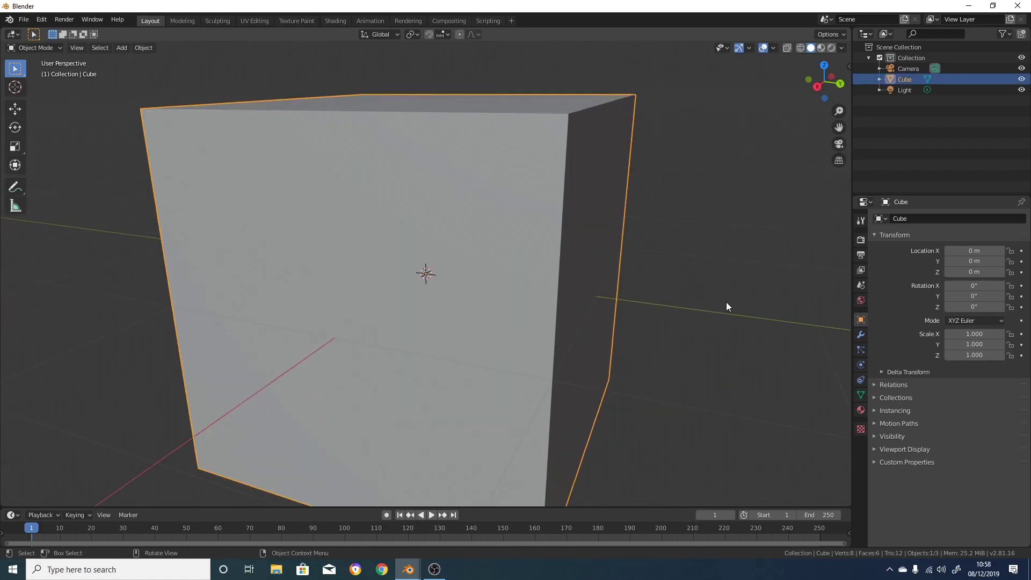
{"action": "scroll", "coordinate": [685, 295], "scroll_direction": "down", "scroll_amount": 15}
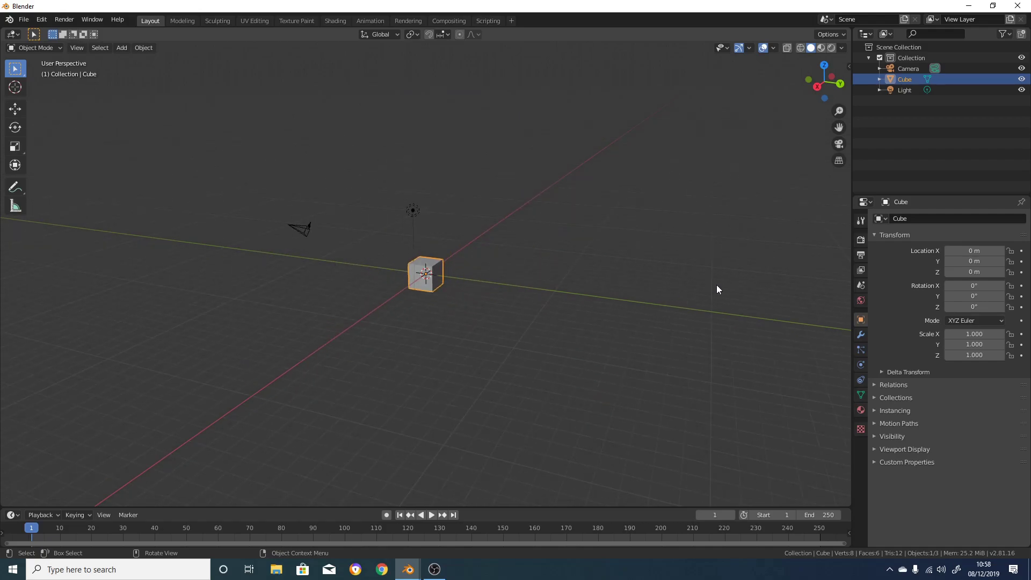
- Deselect the cube and pan the view, and reselect the cube by its name to frame it again
{"action": "key", "text": "shift"}
{"action": "left_click", "coordinate": [795, 263]}
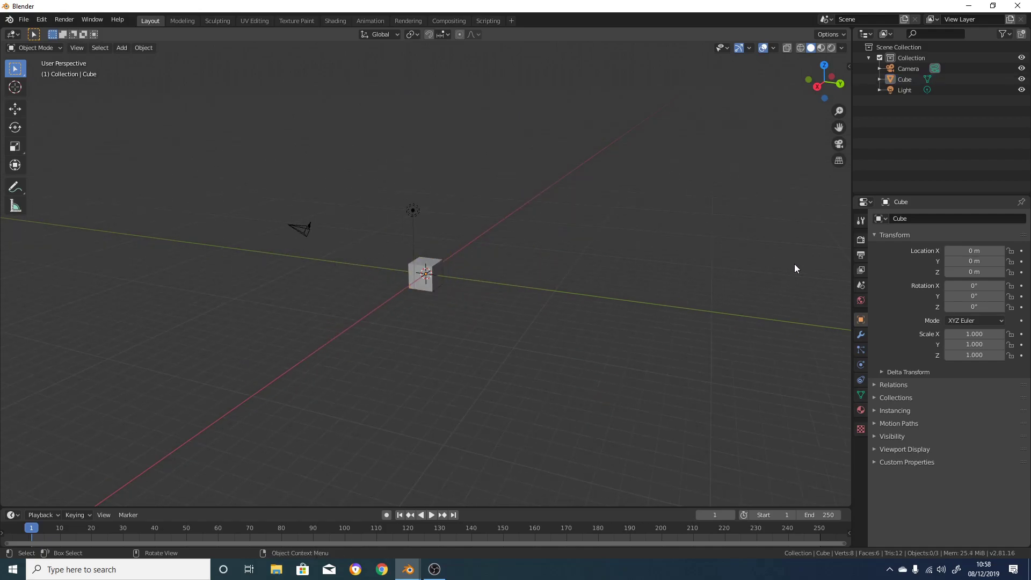
{"action": "middle_click_drag", "start_coordinate": [791, 263], "coordinate": [788, 294], "text": "shift"}
{"action": "left_click", "coordinate": [905, 79]}
{"action": "key", "text": "KP_Decimal"}
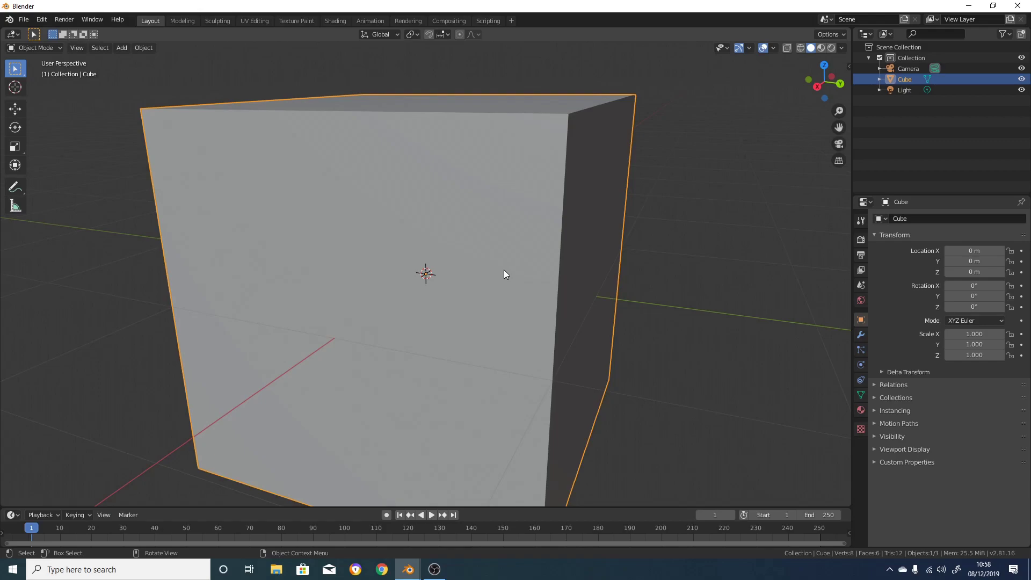
{"action": "scroll", "coordinate": [503, 270], "scroll_direction": "down", "scroll_amount": 6}
{"action": "scroll", "coordinate": [505, 272], "scroll_direction": "down", "scroll_amount": 5}
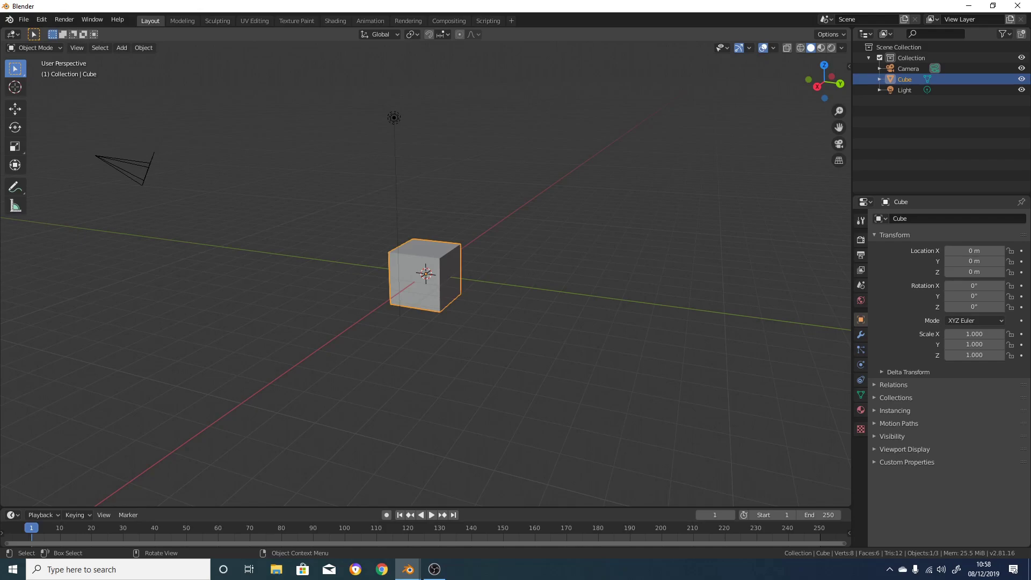
- Install the MakeTile.zip add-on from the Desktop folder through Blender's add-on preferences
{"action": "left_click", "coordinate": [41, 19]}
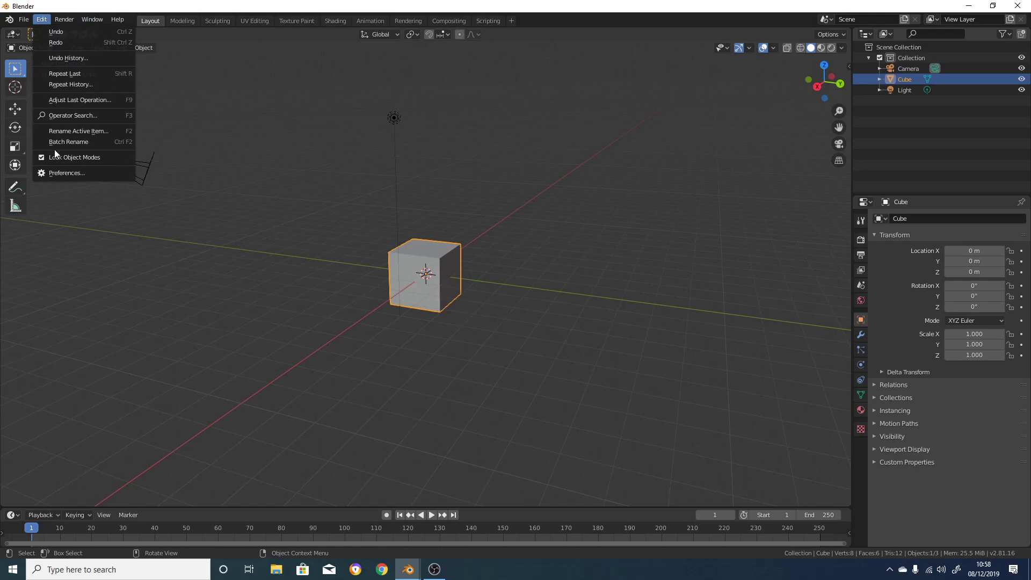
{"action": "left_click", "coordinate": [59, 175]}
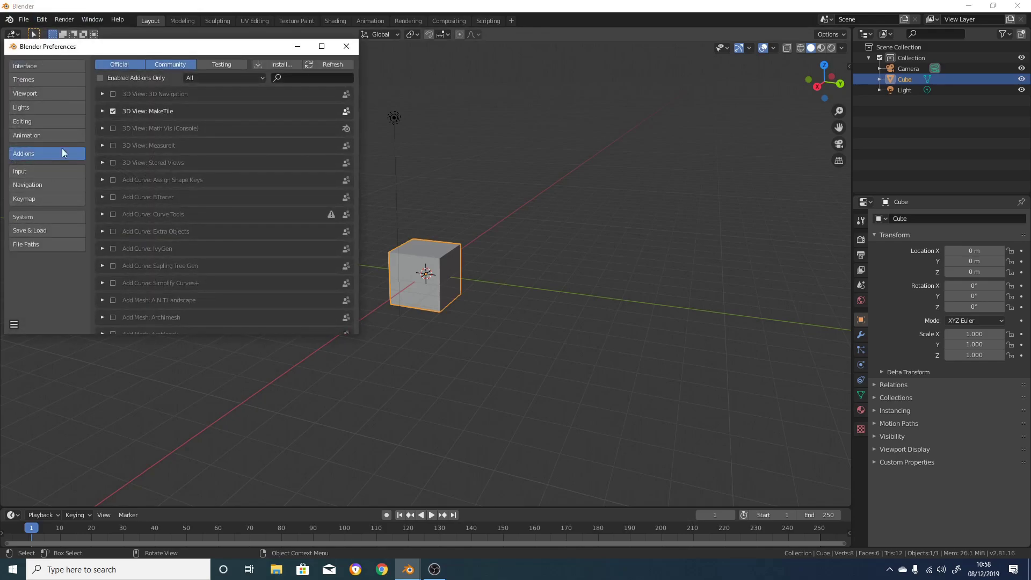
{"action": "left_click", "coordinate": [279, 63]}
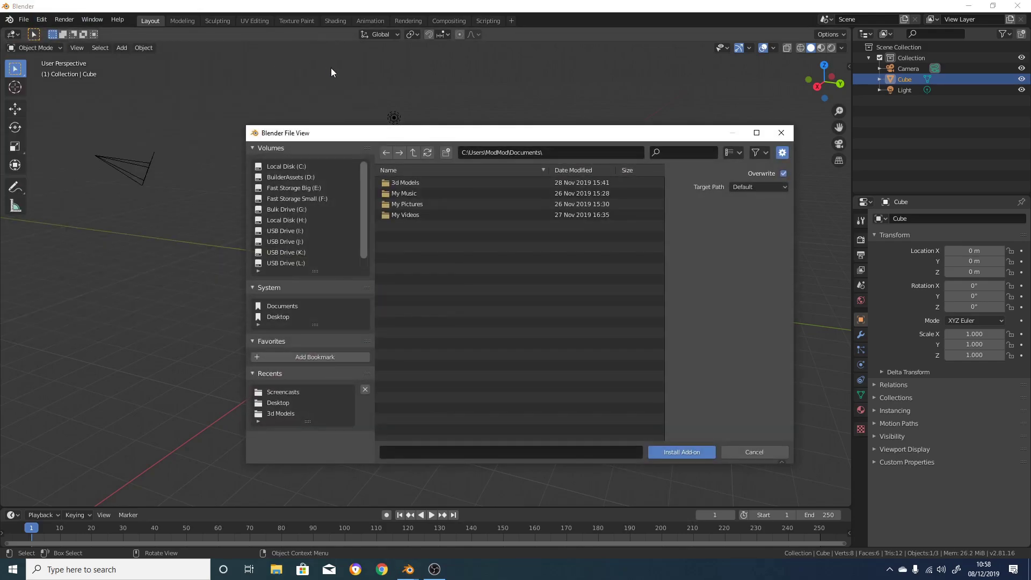
{"action": "left_click", "coordinate": [271, 317]}
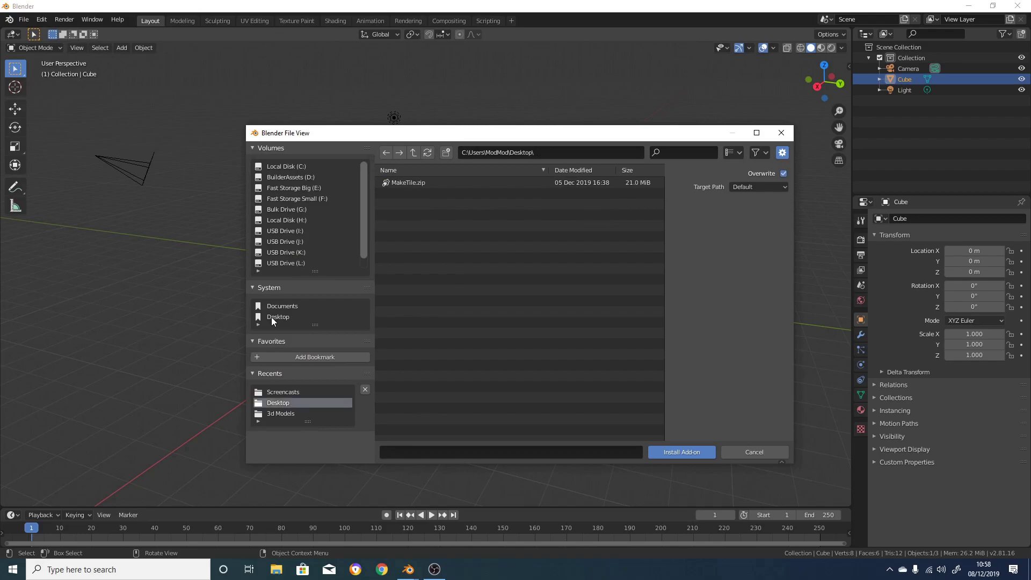
{"action": "left_click", "coordinate": [421, 181]}
{"action": "left_click", "coordinate": [698, 449]}
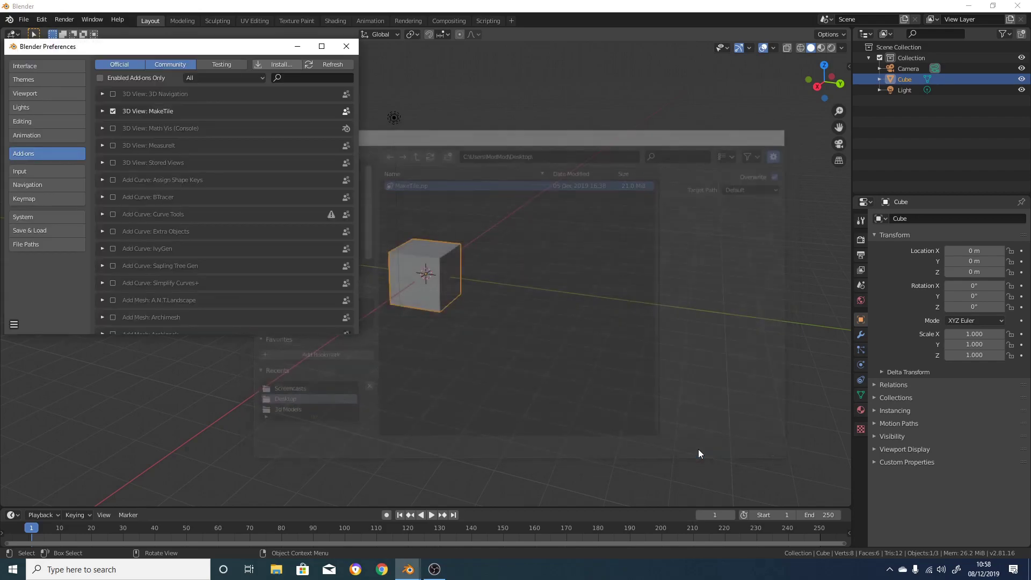
- Make sure the MakeTile add-on is enabled and close the preferences
{"action": "left_click", "coordinate": [113, 111]}
{"action": "left_click", "coordinate": [113, 111]}
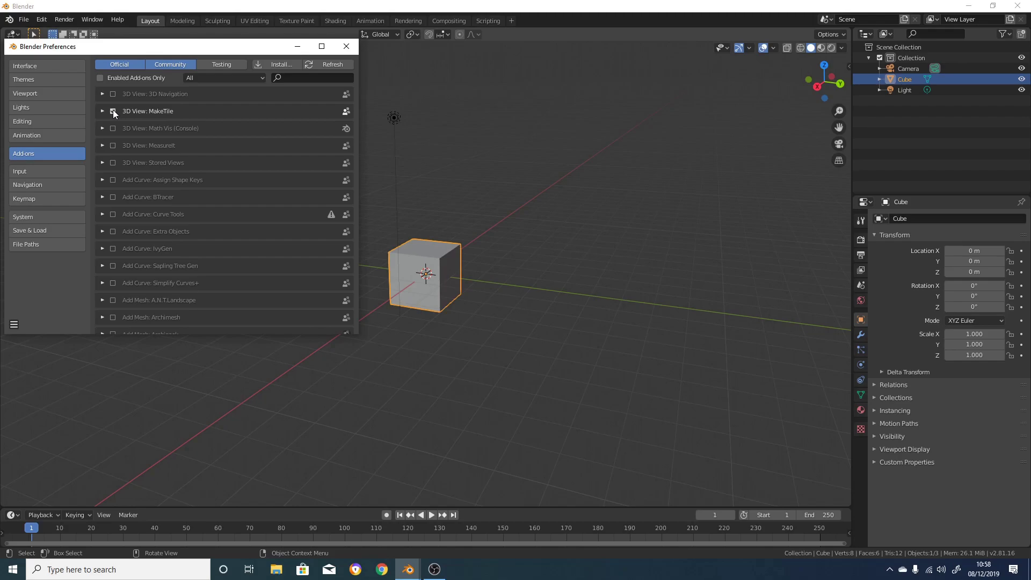
{"action": "left_click", "coordinate": [292, 78]}
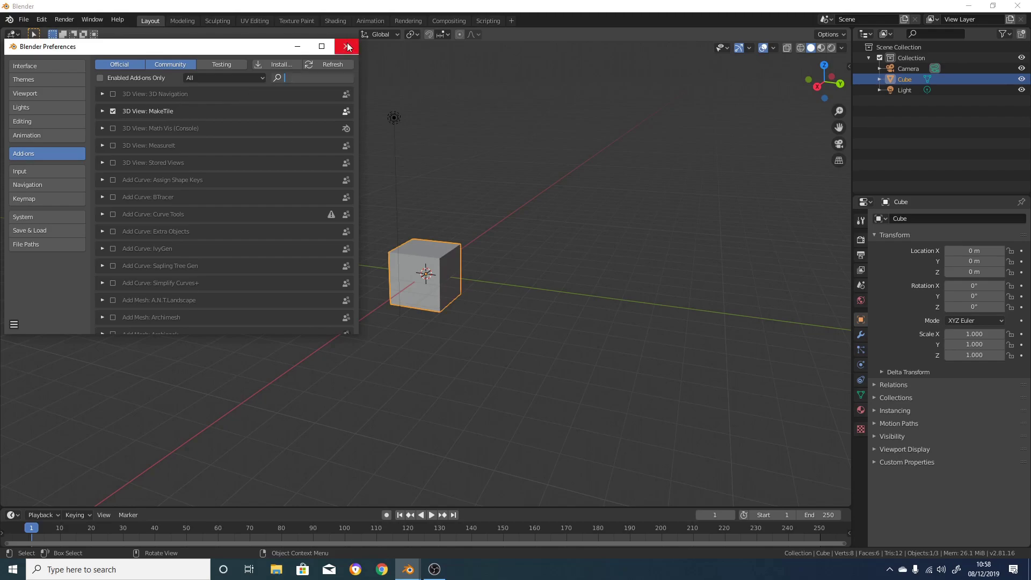
{"action": "left_click", "coordinate": [347, 46]}
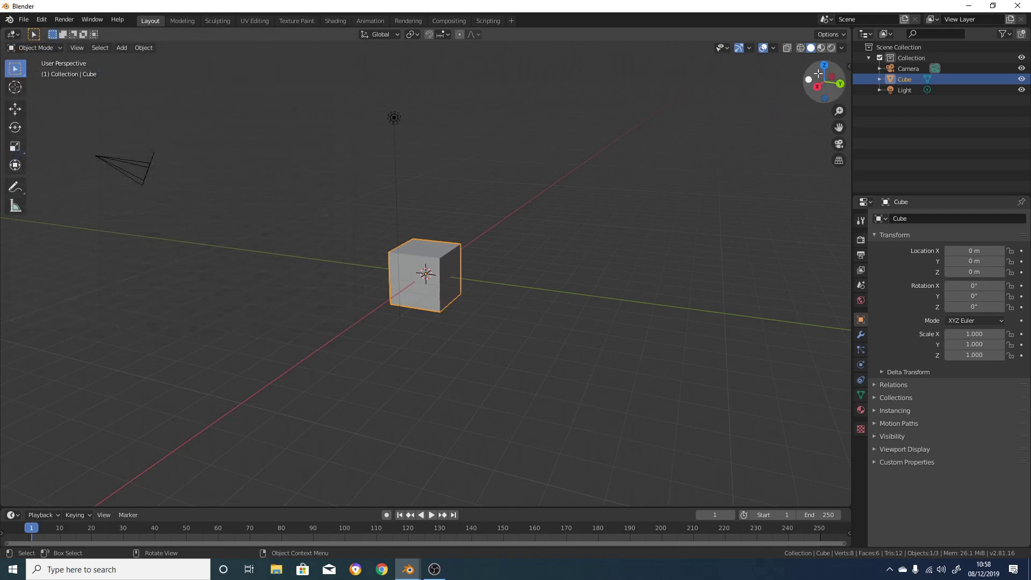
- Show the Make Tile settings in the viewport sidebar and delete the default cube
{"action": "left_click", "coordinate": [851, 68]}
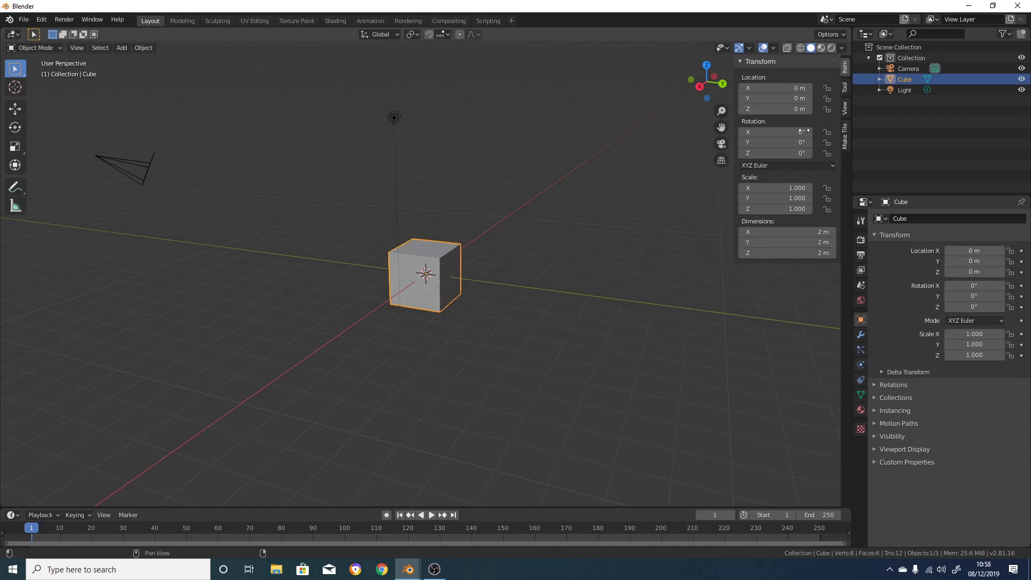
{"action": "left_click", "coordinate": [846, 138]}
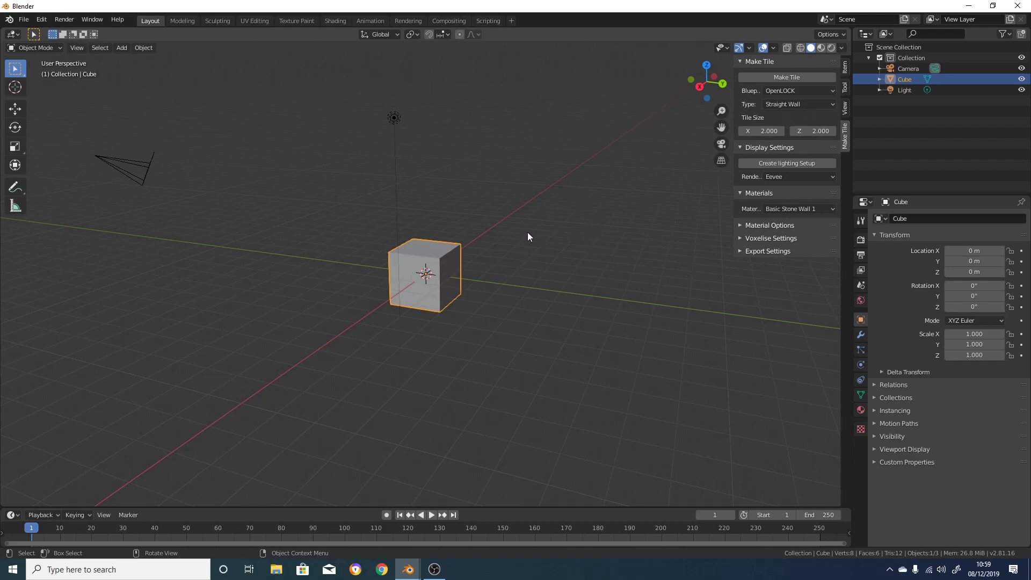
{"action": "key", "text": "Delete"}
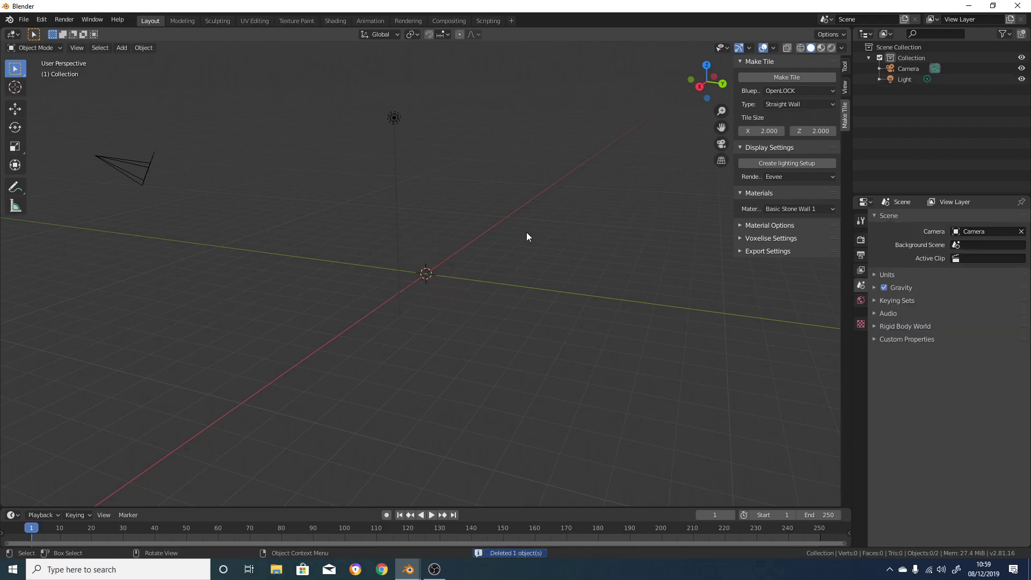
- Generate an OpenLOCK Straight Wall tile with size X 2 and Z 2, and inspect it from several angles
{"action": "left_click", "coordinate": [785, 77]}
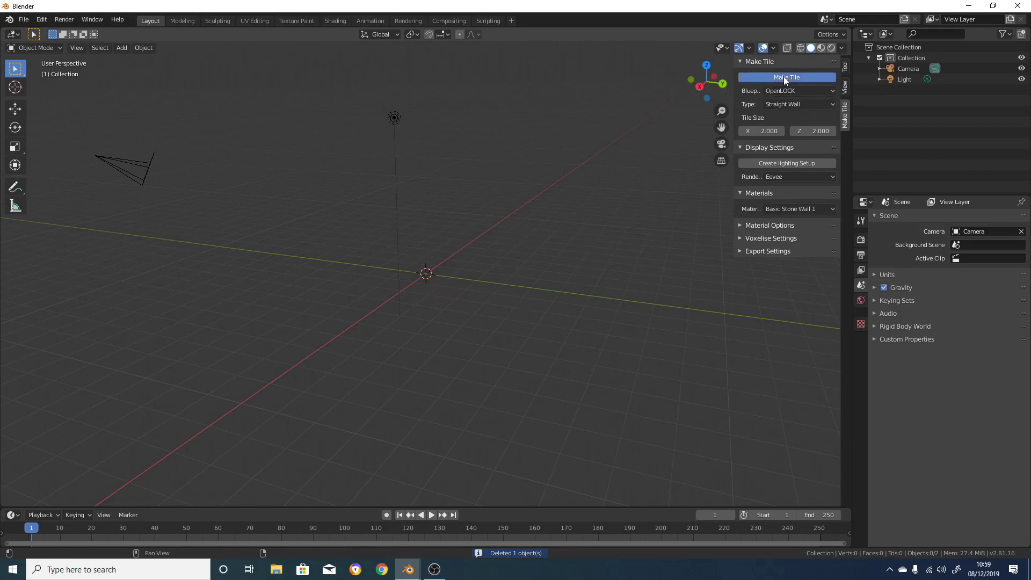
{"action": "scroll", "coordinate": [478, 253], "scroll_direction": "up", "scroll_amount": 5}
{"action": "middle_click_drag", "start_coordinate": [349, 227], "coordinate": [498, 242]}
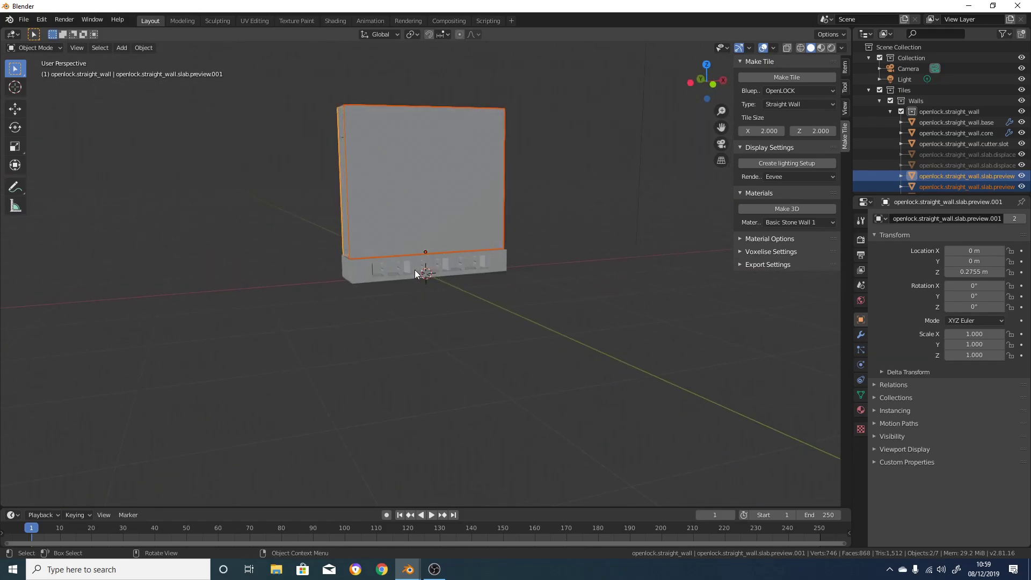
{"action": "middle_click_drag", "start_coordinate": [412, 274], "coordinate": [372, 262]}
- Select all parts of the straight wall tile, view it from the other side and delete it
{"action": "left_click_drag", "start_coordinate": [346, 166], "coordinate": [549, 359]}
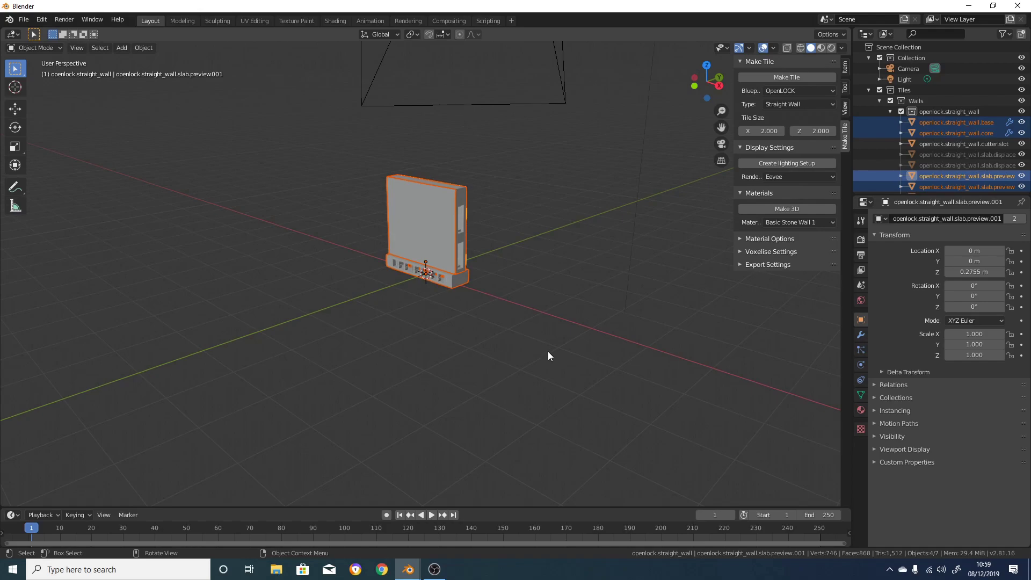
{"action": "middle_click_drag", "start_coordinate": [547, 350], "coordinate": [439, 339]}
{"action": "middle_click_drag", "start_coordinate": [460, 296], "coordinate": [471, 314], "text": "shift"}
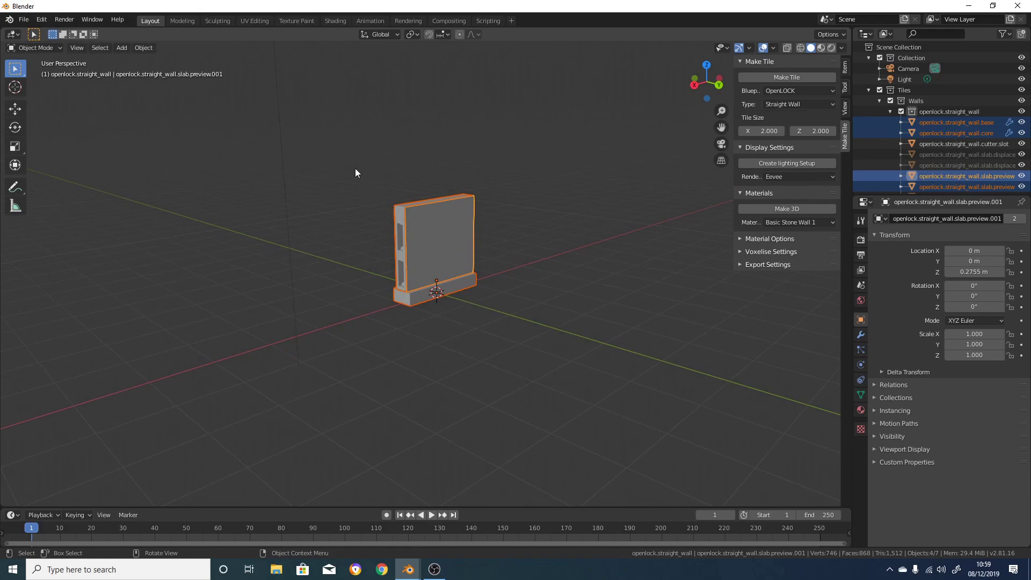
{"action": "key", "text": "Delete"}
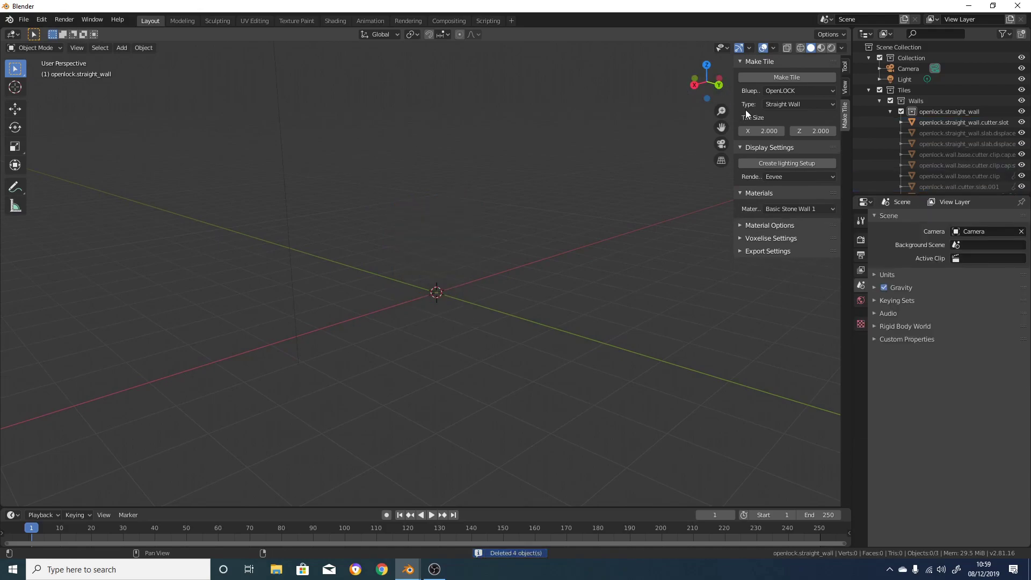
- Widen the Make Tile settings area, generate an OpenLOCK Rectangular Floor tile of 2 by 2, and delete it
{"action": "left_click_drag", "start_coordinate": [731, 108], "coordinate": [687, 108]}
{"action": "left_click", "coordinate": [769, 101]}
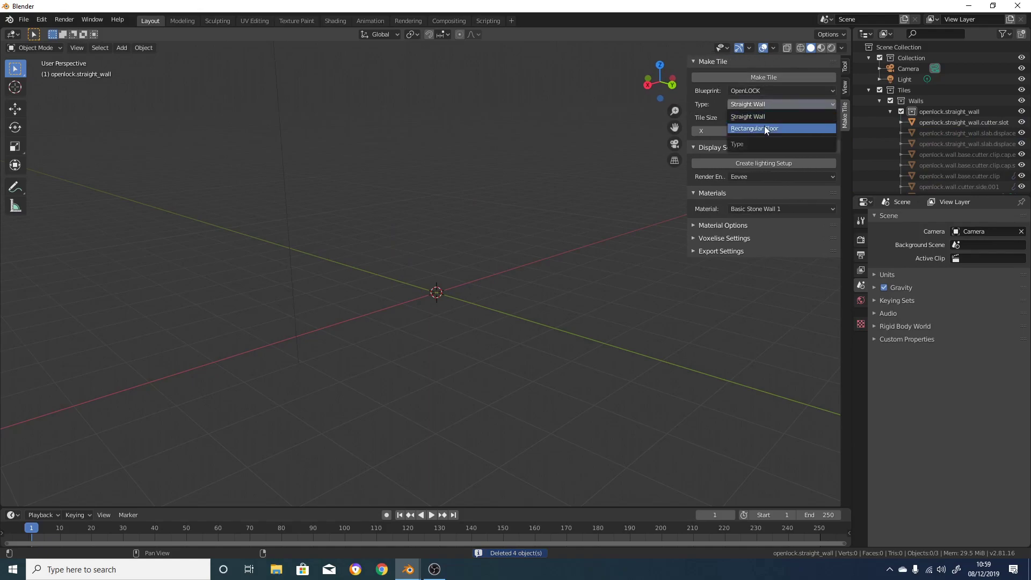
{"action": "left_click", "coordinate": [765, 126]}
{"action": "left_click", "coordinate": [768, 77]}
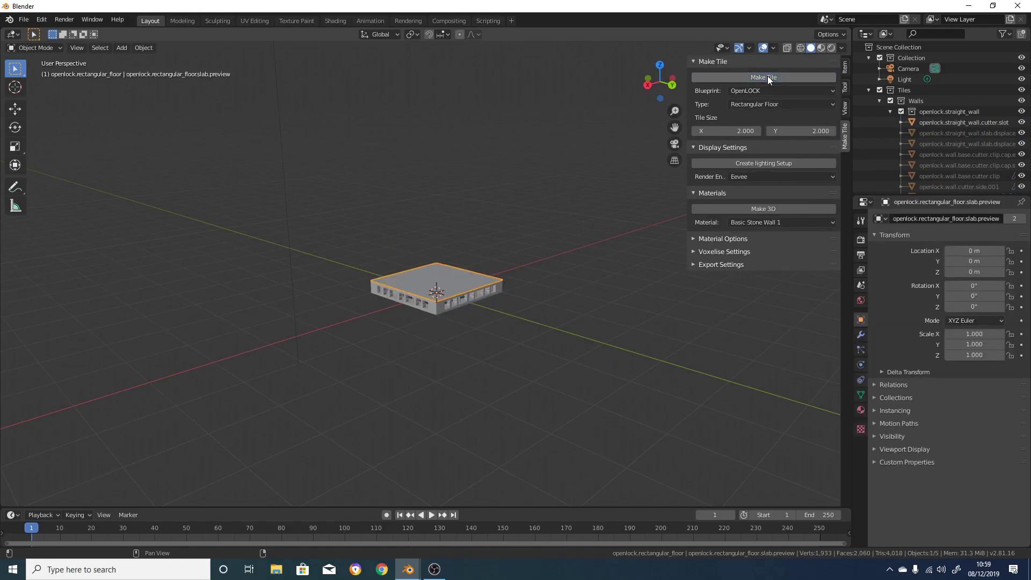
{"action": "middle_click_drag", "start_coordinate": [391, 210], "coordinate": [527, 412]}
{"action": "key", "text": "Delete"}
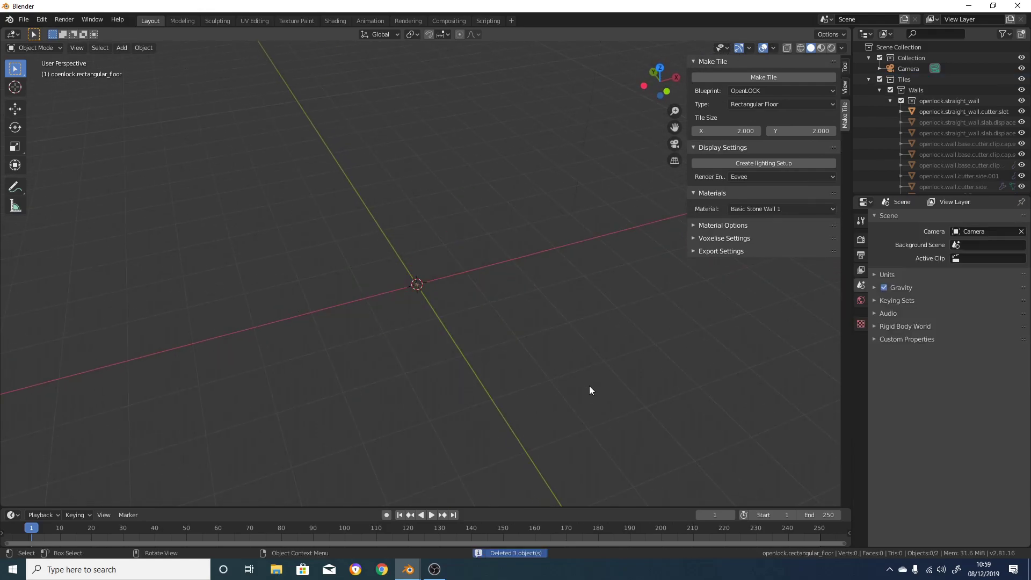
- Set the tile's X size to 4, generate the rectangular floor tile and inspect its underside
{"action": "left_click", "coordinate": [724, 131]}
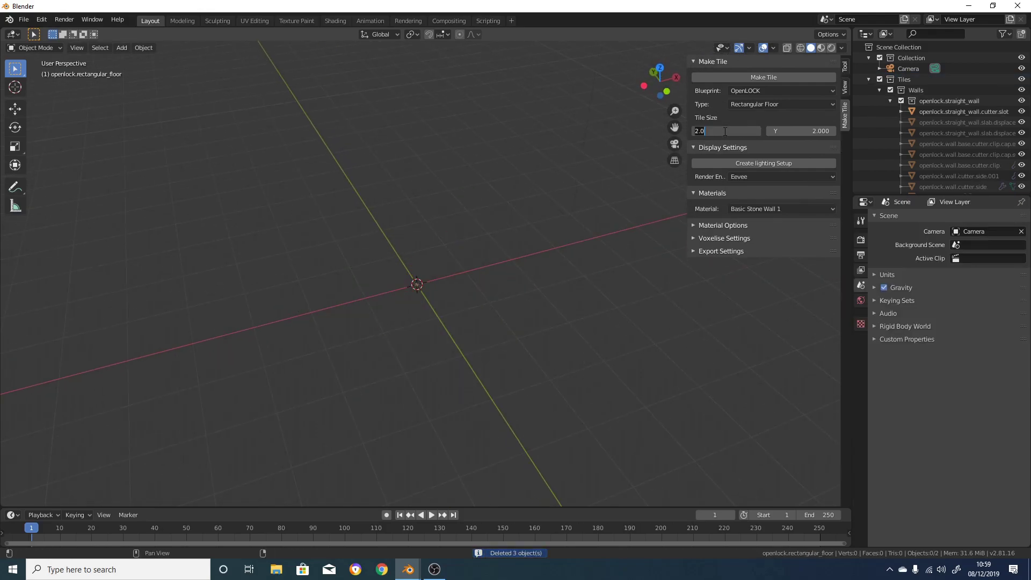
{"action": "key", "text": "Return"}
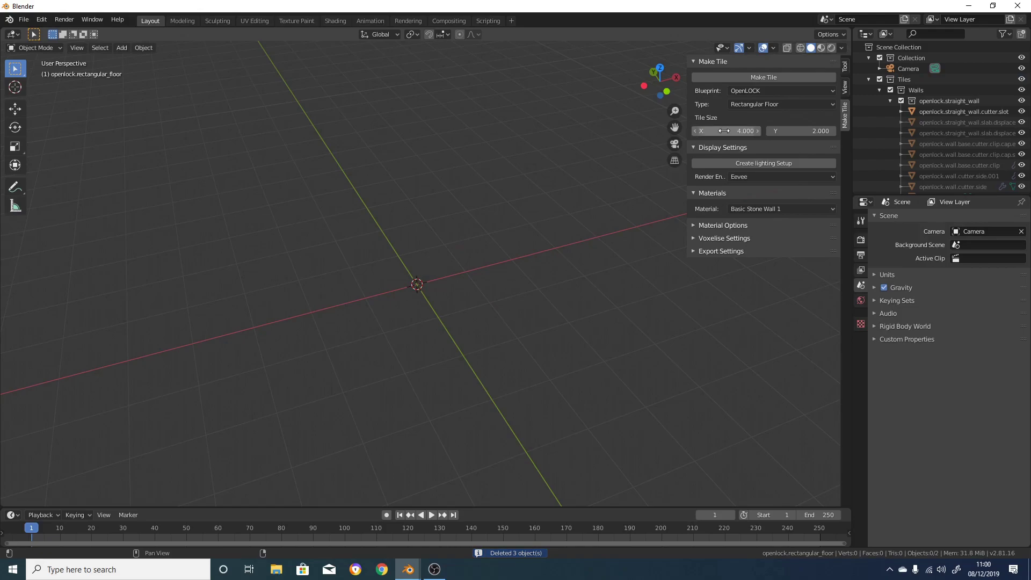
{"action": "left_click", "coordinate": [756, 78]}
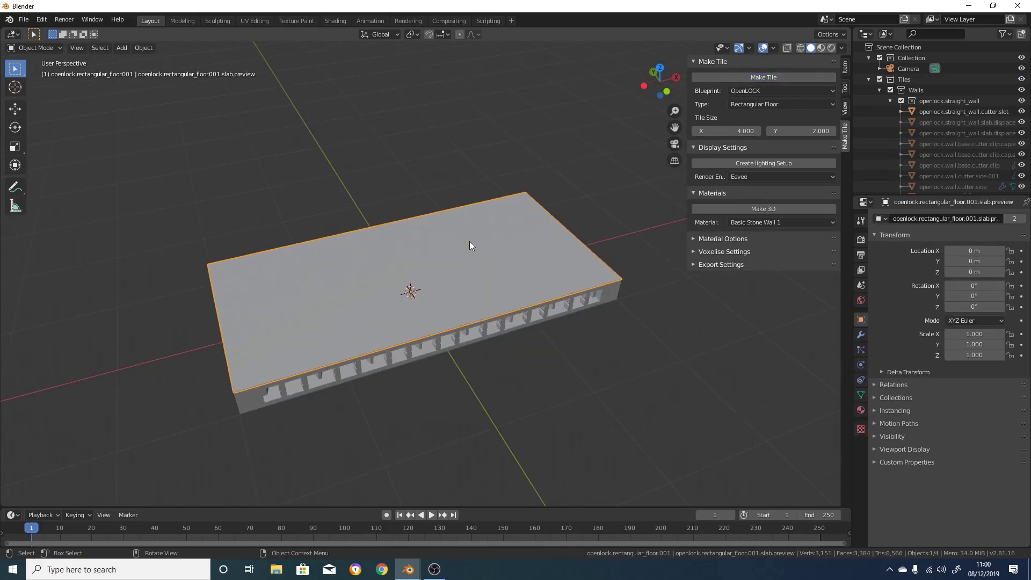
{"action": "middle_click_drag", "start_coordinate": [469, 253], "coordinate": [495, 292]}
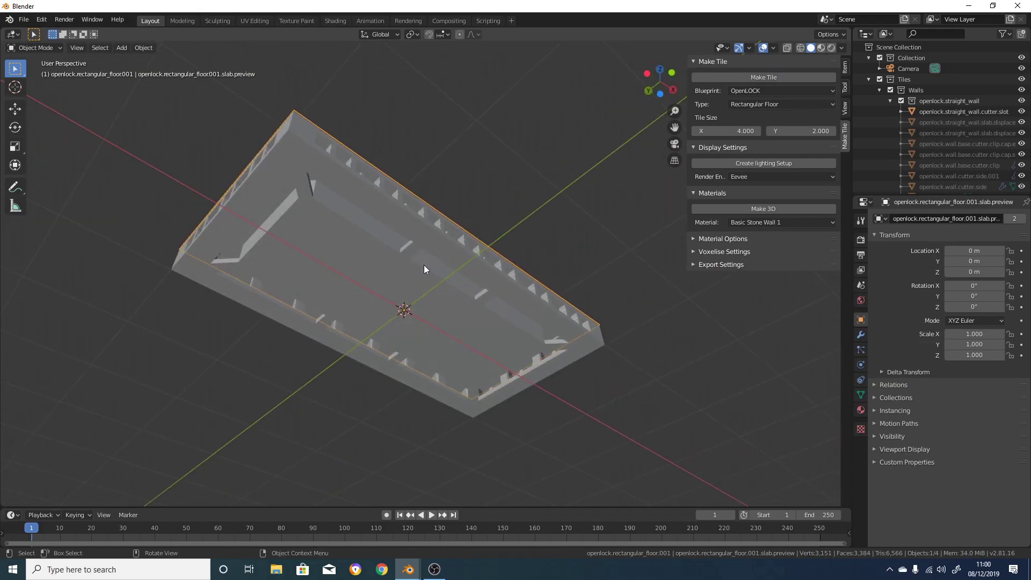
{"action": "middle_click_drag", "start_coordinate": [422, 262], "coordinate": [473, 264]}
- Delete the 4 by 2 floor tile and set the tile type to Straight Wall
{"action": "left_click_drag", "start_coordinate": [264, 183], "coordinate": [549, 428]}
{"action": "key", "text": "Delete"}
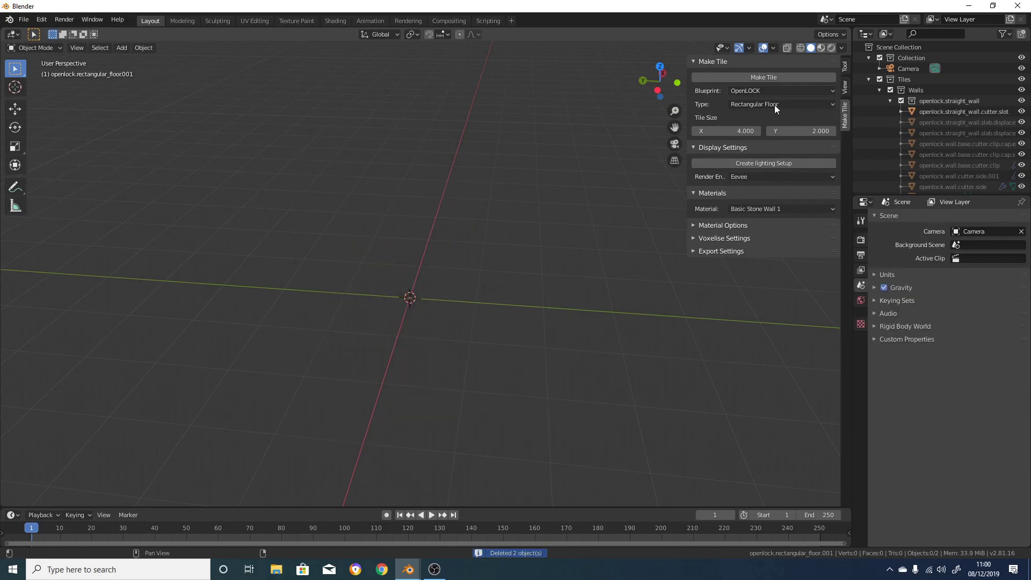
{"action": "left_click", "coordinate": [782, 103]}
{"action": "left_click", "coordinate": [768, 116]}
- Set the tile's Z size to 4 and generate the straight wall tile, viewing it from around
{"action": "left_click", "coordinate": [812, 132]}
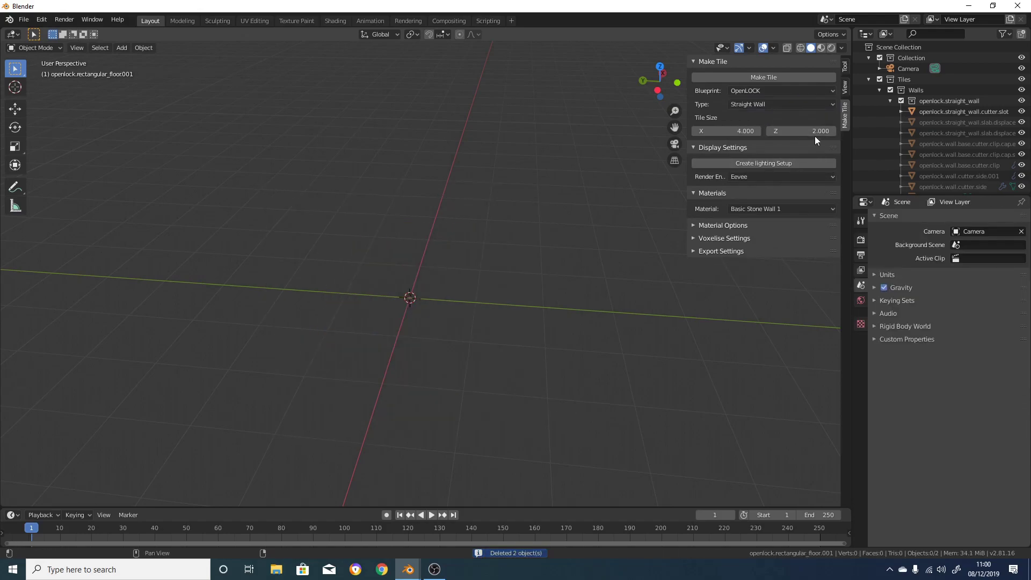
{"action": "type", "text": "2.0"}
{"action": "key", "text": "Return"}
{"action": "left_click", "coordinate": [785, 79]}
{"action": "mouse_move", "coordinate": [443, 290]}
{"action": "middle_mouse_down"}
{"action": "mouse_move", "coordinate": [507, 279]}
{"action": "mouse_move", "coordinate": [456, 278]}
{"action": "middle_mouse_up"}
{"action": "middle_click_drag", "start_coordinate": [622, 134], "coordinate": [336, 135]}
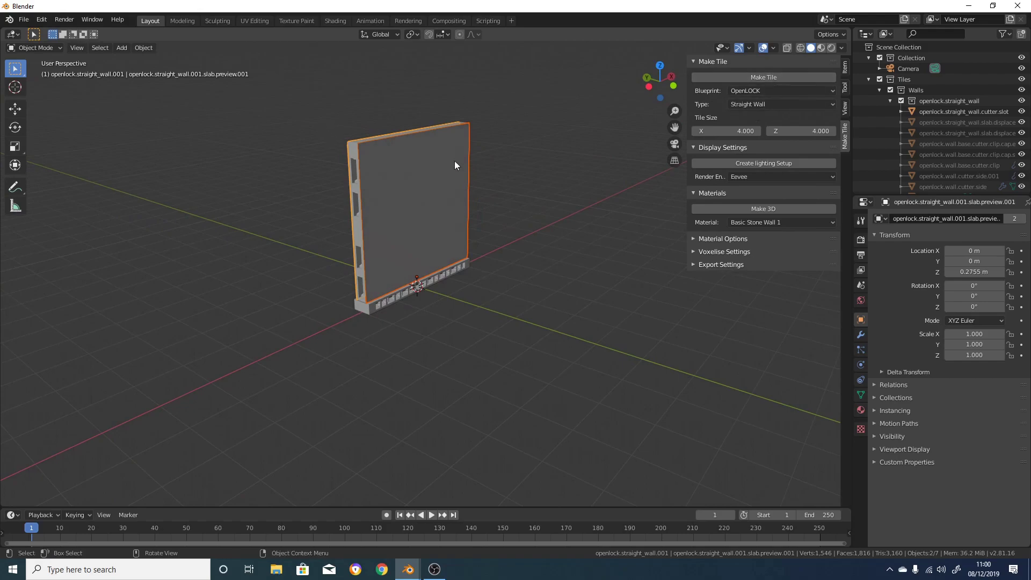
- Delete the 4 by 4 wall tile and set the tile size to X 2 and Z 2
{"action": "left_click_drag", "start_coordinate": [327, 124], "coordinate": [527, 361]}
{"action": "key", "text": "Delete"}
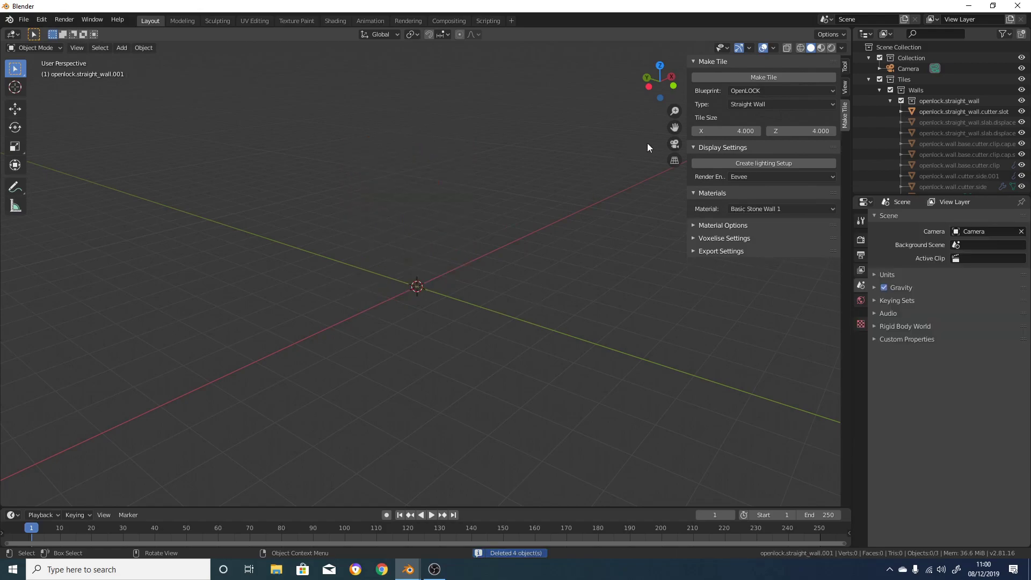
{"action": "left_click", "coordinate": [736, 132]}
{"action": "type", "text": "4.0"}
{"action": "left_click", "coordinate": [802, 131]}
{"action": "type", "text": "2"}
{"action": "key", "text": "Return"}
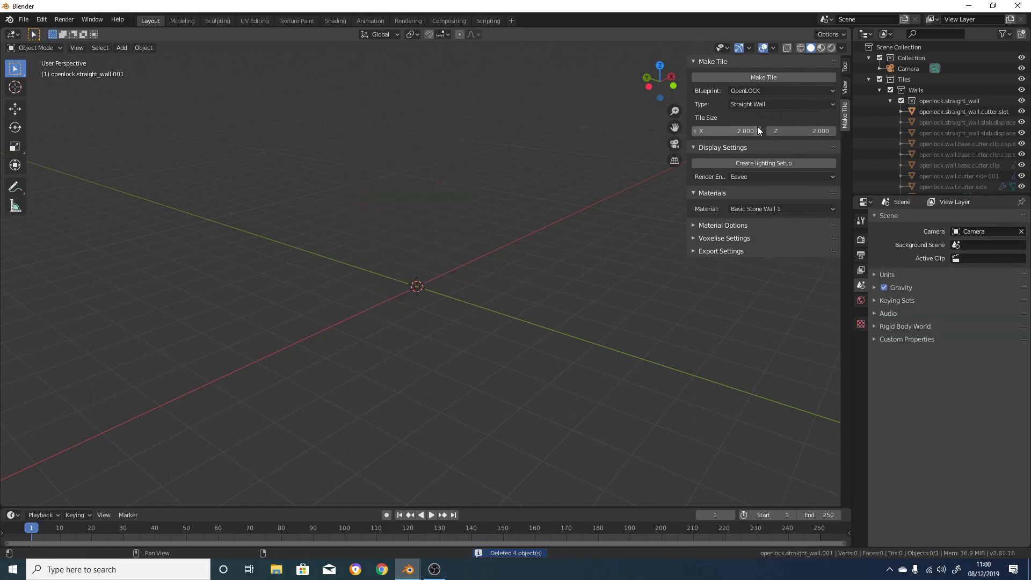
- Switch the blueprint to Custom and generate a straight wall with OpenLOCK as both base type and main system
{"action": "left_click", "coordinate": [762, 91]}
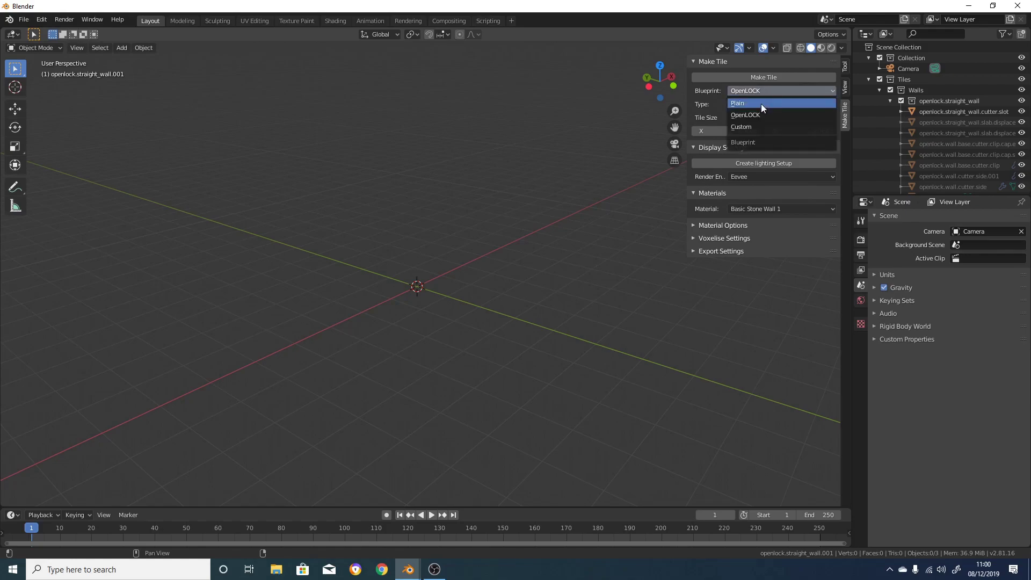
{"action": "left_click", "coordinate": [752, 127]}
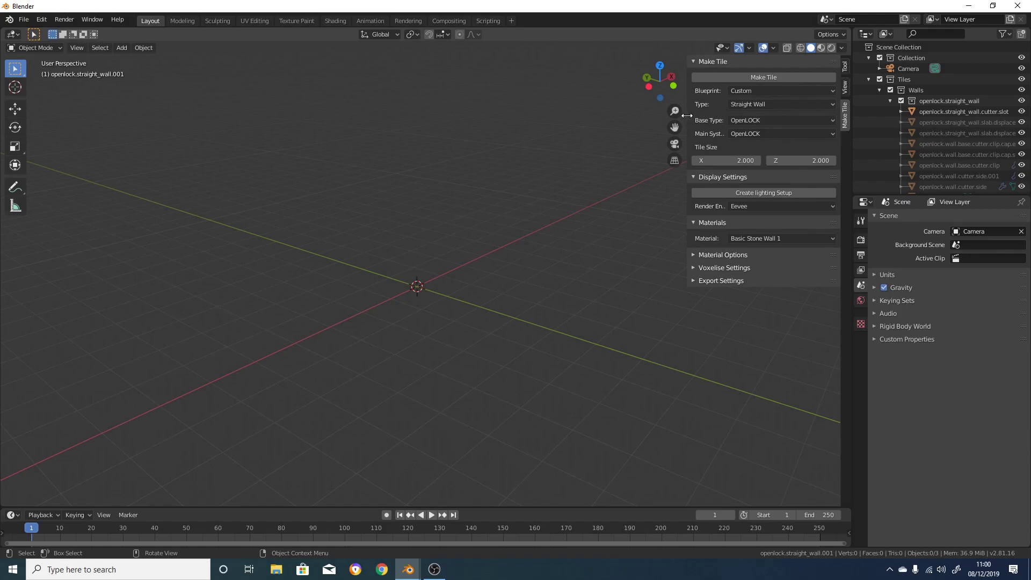
{"action": "left_click_drag", "start_coordinate": [687, 116], "coordinate": [655, 116]}
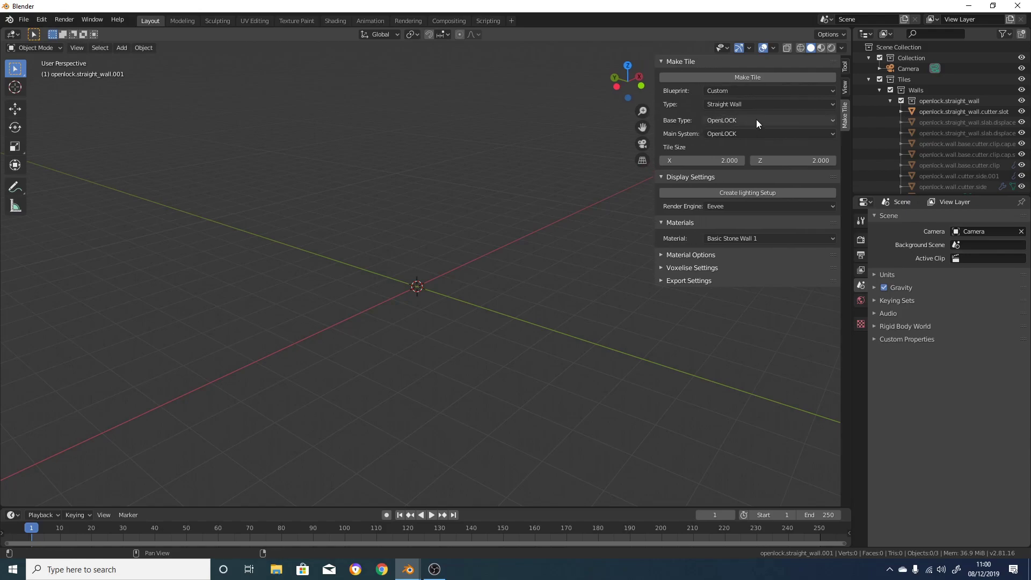
{"action": "left_click", "coordinate": [753, 77]}
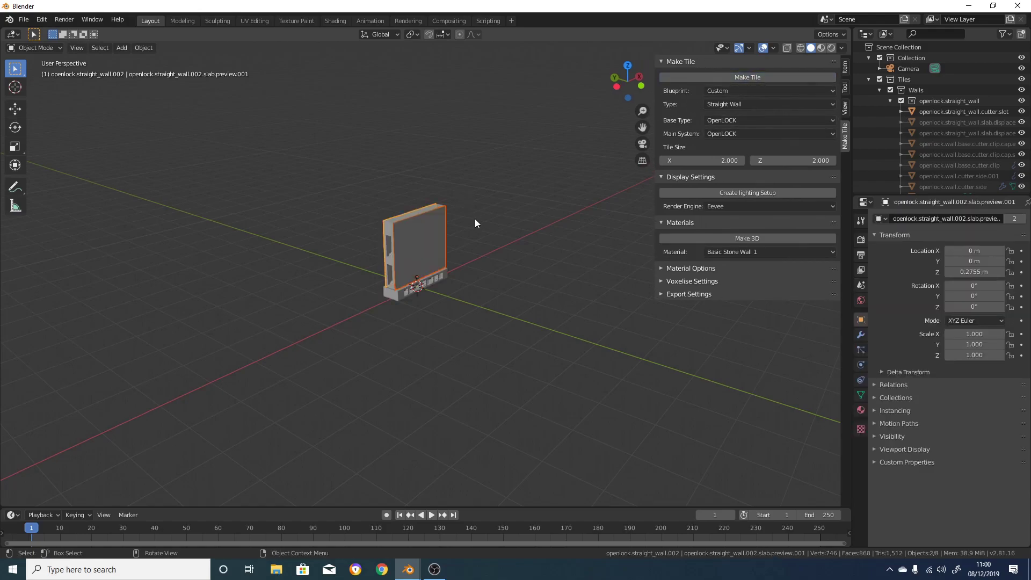
{"action": "scroll", "coordinate": [475, 219], "scroll_direction": "up", "scroll_amount": 4}
- Delete the custom wall tile and set the base type to Plain
{"action": "left_click_drag", "start_coordinate": [282, 125], "coordinate": [499, 317]}
{"action": "key", "text": "Delete"}
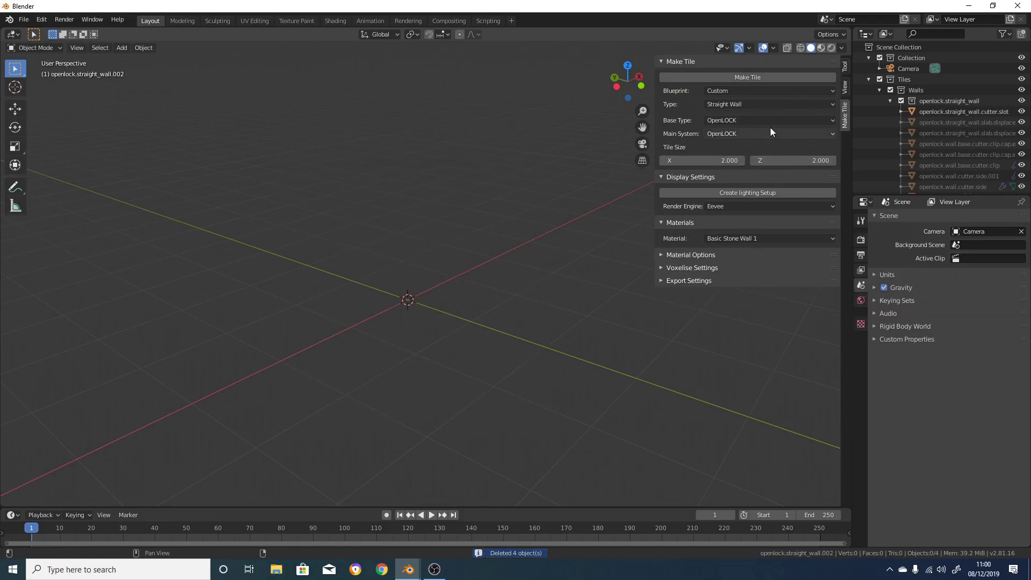
{"action": "left_click", "coordinate": [758, 119]}
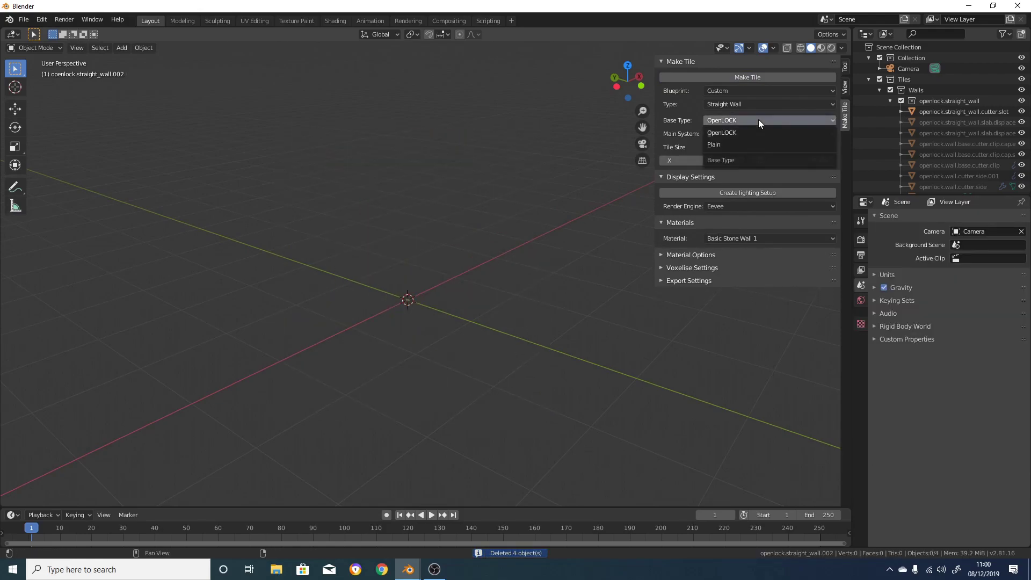
{"action": "left_click", "coordinate": [757, 146]}
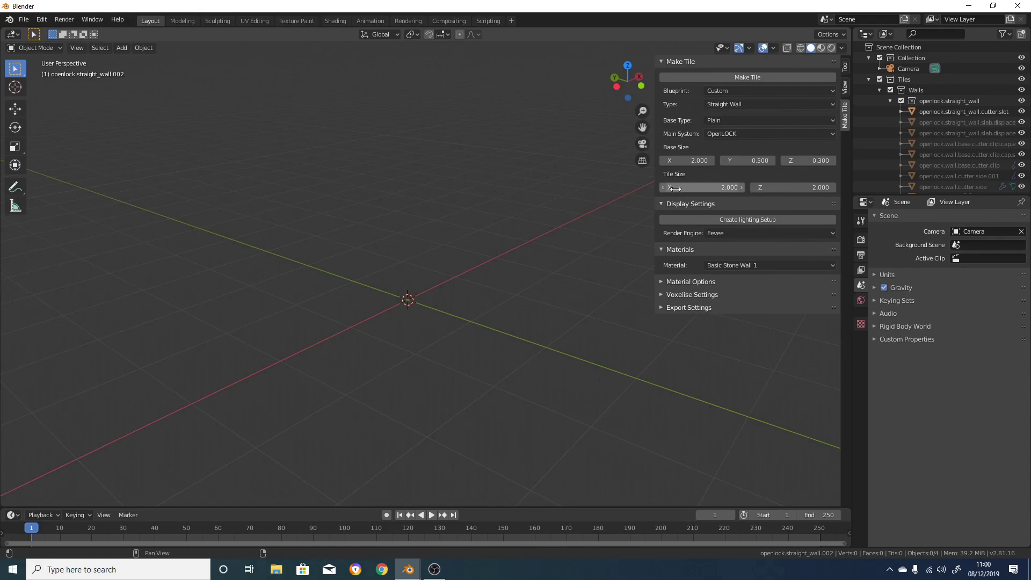
- Generate the custom straight wall with a Plain base and OpenLOCK main system, view its underside, and delete it
{"action": "left_click", "coordinate": [779, 79]}
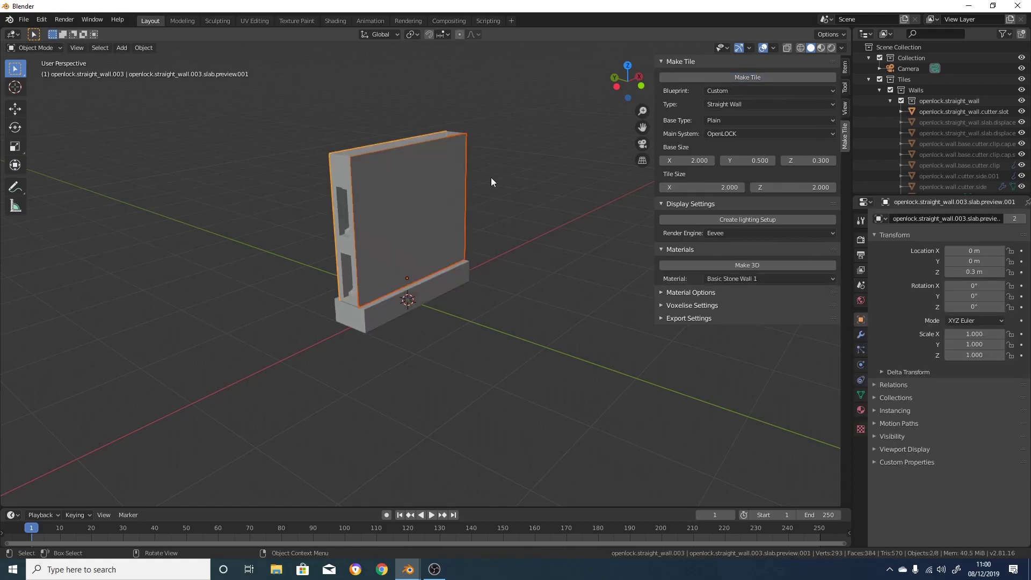
{"action": "middle_click_drag", "start_coordinate": [456, 196], "coordinate": [293, 79]}
{"action": "left_click_drag", "start_coordinate": [283, 87], "coordinate": [490, 344]}
{"action": "key", "text": "Delete"}
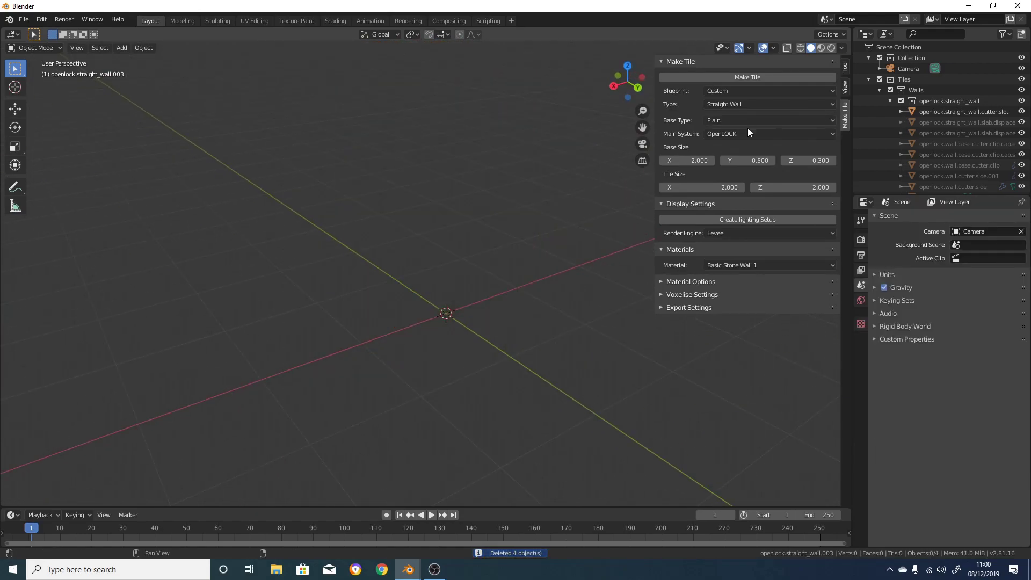
- Set the main system to Plain and generate the custom straight wall with a plain base
{"action": "left_click", "coordinate": [749, 132]}
{"action": "left_click", "coordinate": [748, 160]}
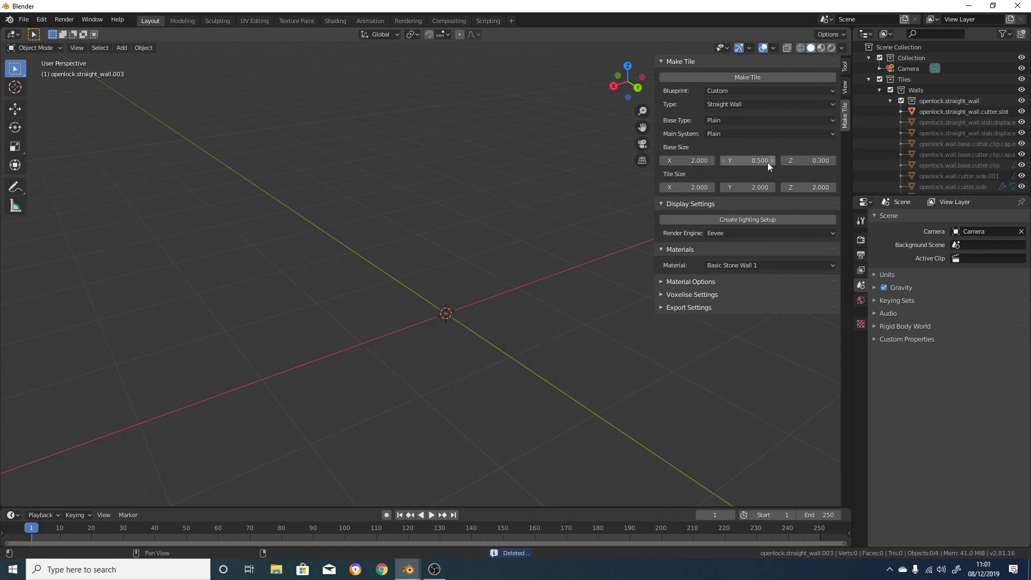
{"action": "left_click", "coordinate": [782, 78]}
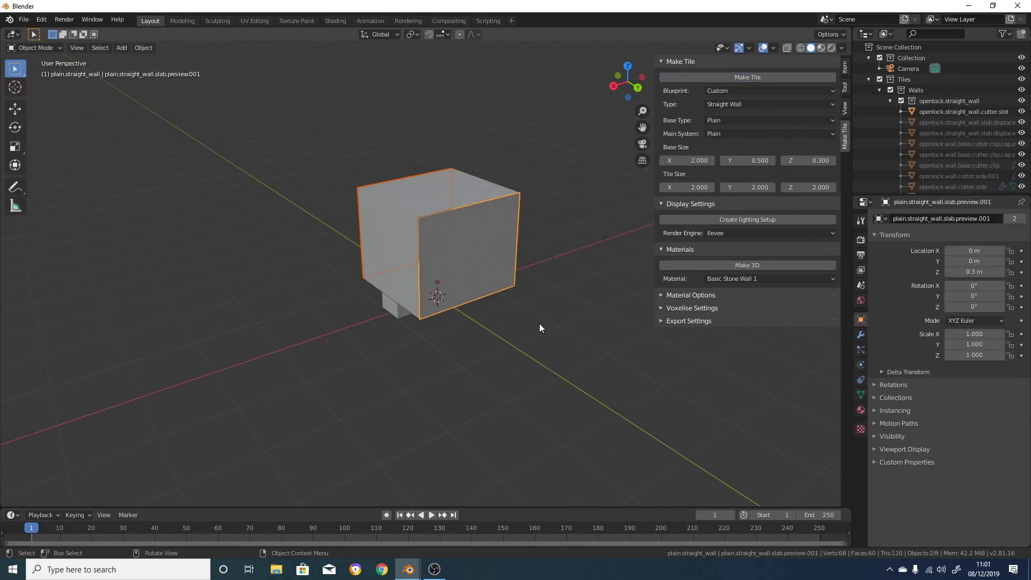
{"action": "middle_click_drag", "start_coordinate": [540, 328], "coordinate": [404, 235]}
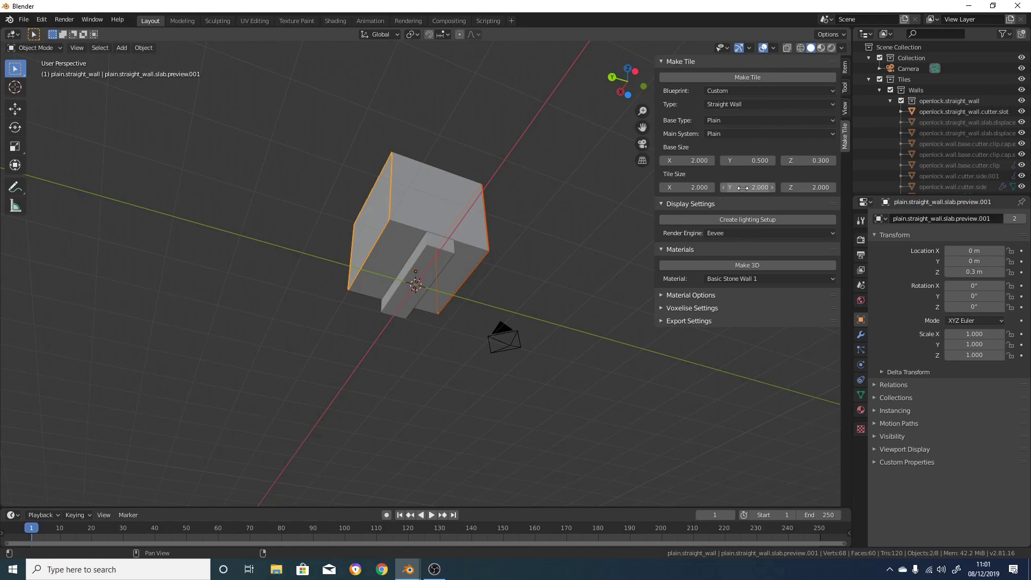
- Delete the overly thick wall tile and set the tile size's Y value to 0.5
{"action": "left_click_drag", "start_coordinate": [234, 141], "coordinate": [495, 303]}
{"action": "key", "text": "Delete"}
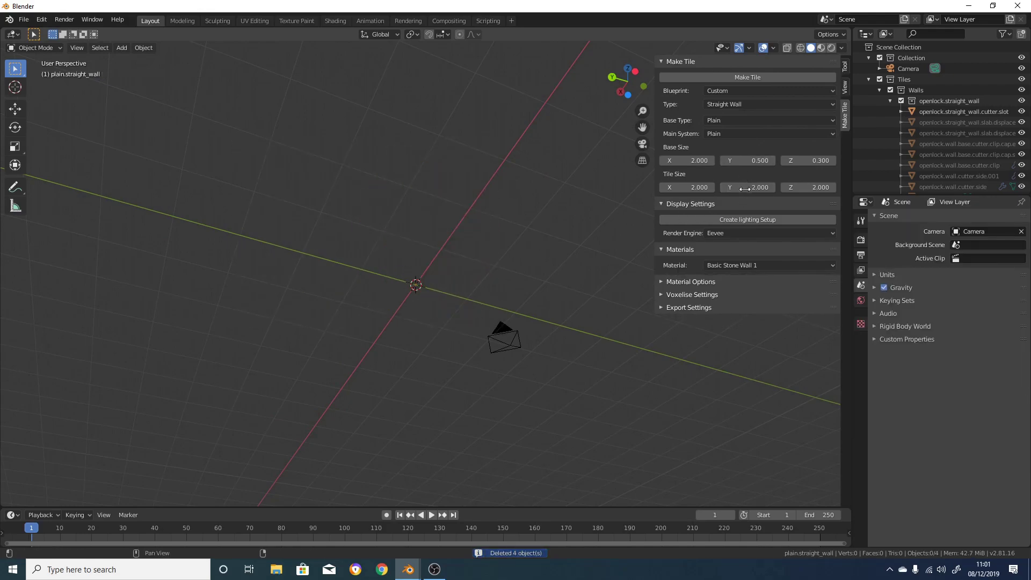
{"action": "left_click", "coordinate": [749, 187]}
{"action": "type", "text": "2.0"}
{"action": "key", "text": "Return"}
- Generate the plain straight wall on its plain base and view it from several sides
{"action": "left_click", "coordinate": [740, 76]}
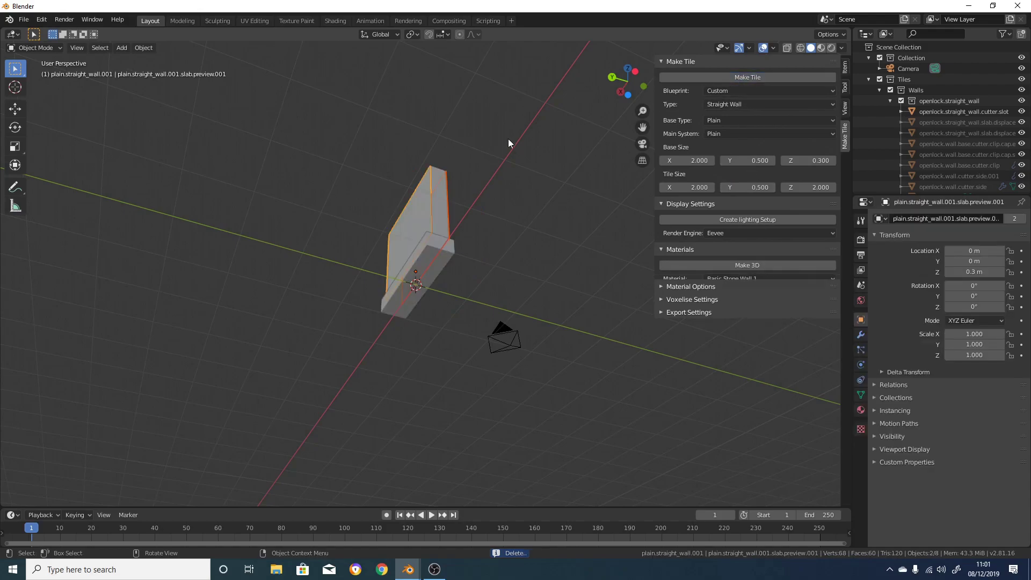
{"action": "middle_click_drag", "start_coordinate": [479, 147], "coordinate": [484, 300]}
{"action": "scroll", "coordinate": [389, 336], "scroll_direction": "up", "scroll_amount": 3}
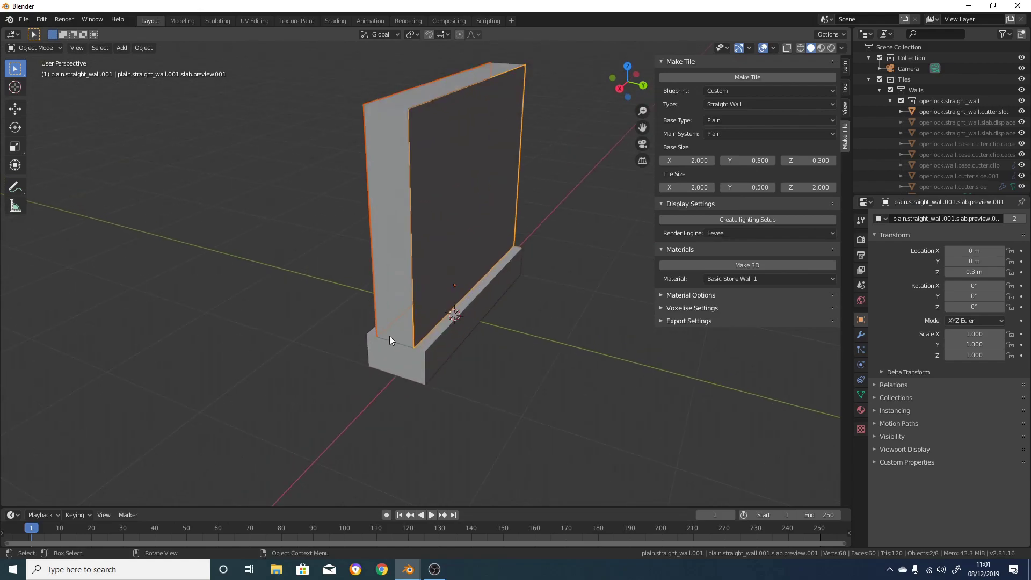
{"action": "middle_click_drag", "start_coordinate": [389, 336], "coordinate": [391, 260]}
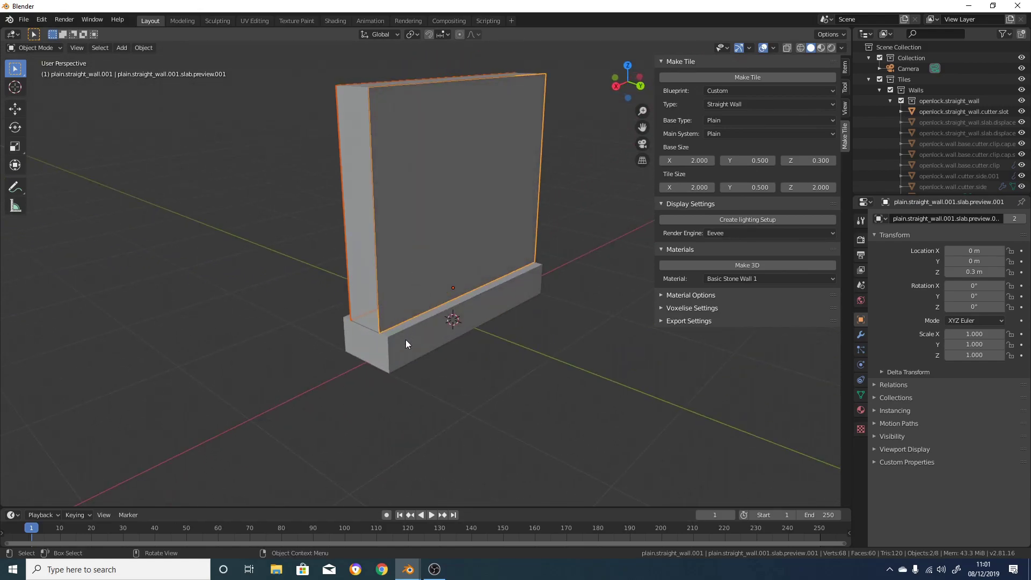
{"action": "scroll", "coordinate": [405, 344], "scroll_direction": "down", "scroll_amount": 4}
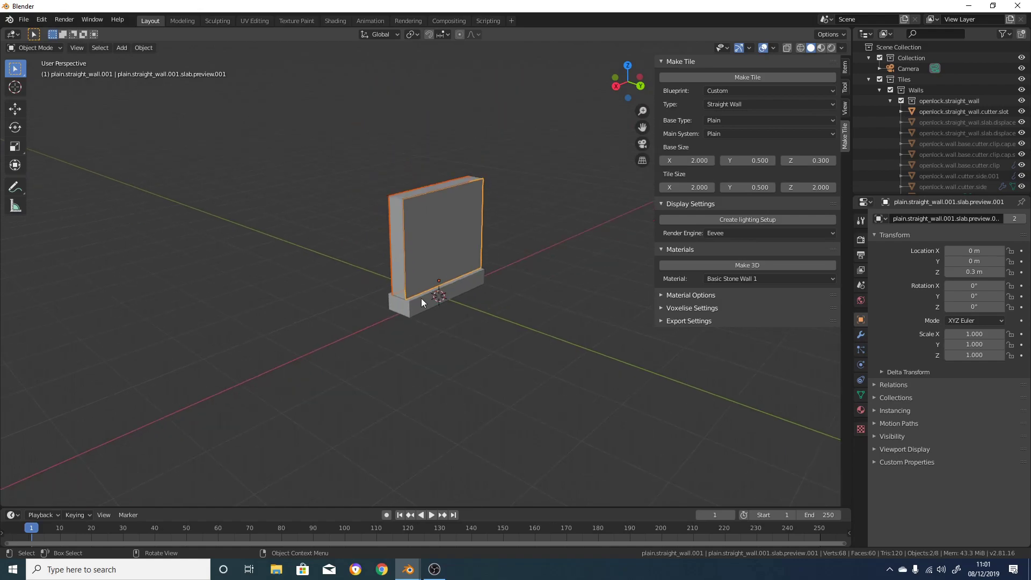
{"action": "middle_click_drag", "start_coordinate": [383, 232], "coordinate": [369, 286]}
{"action": "left_click", "coordinate": [378, 302]}
- Delete the plain wall tile and switch the blueprint to OpenLOCK
{"action": "left_click_drag", "start_coordinate": [333, 131], "coordinate": [529, 404]}
{"action": "key", "text": "Delete"}
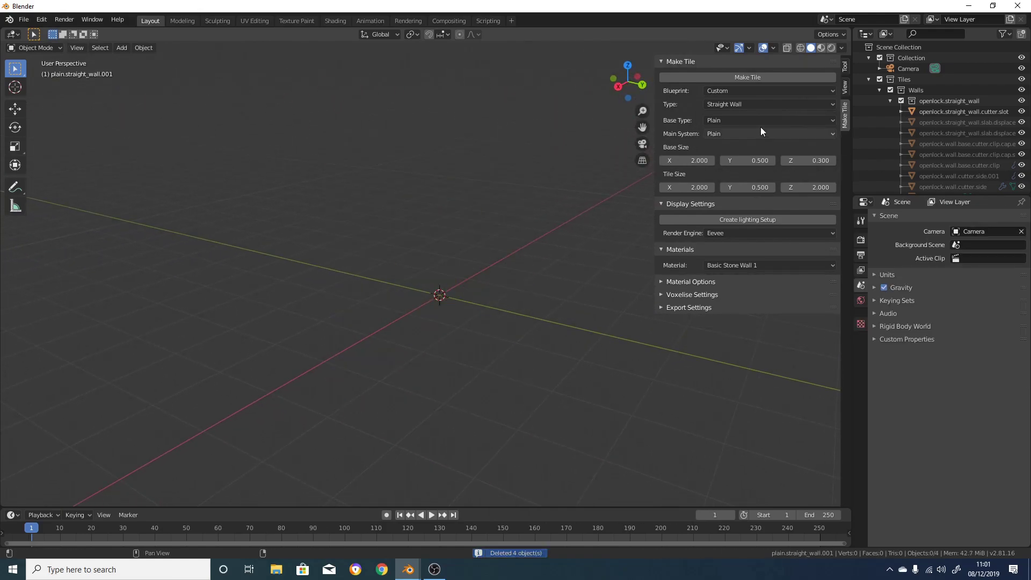
{"action": "left_click", "coordinate": [746, 92]}
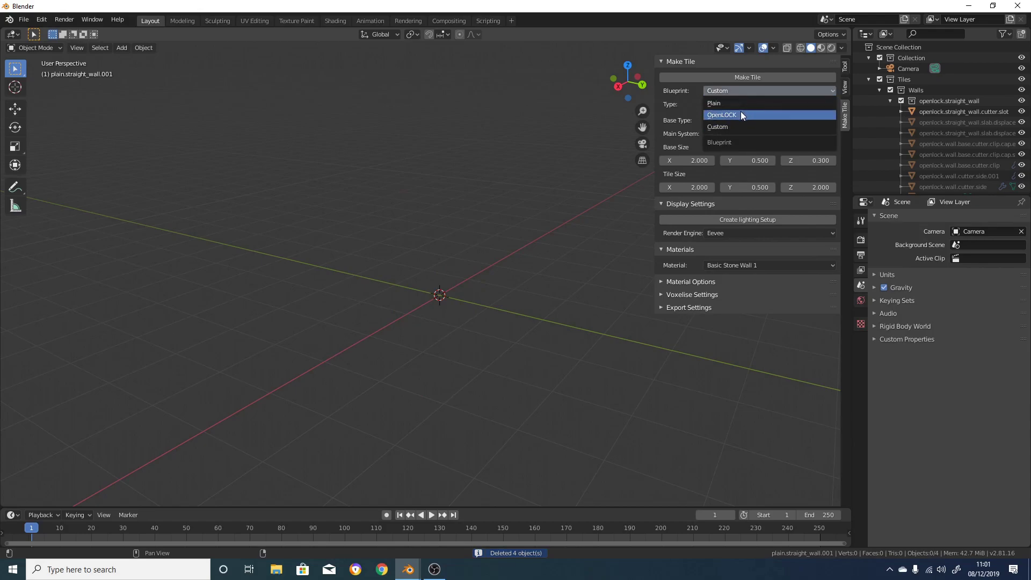
{"action": "left_click", "coordinate": [740, 111]}
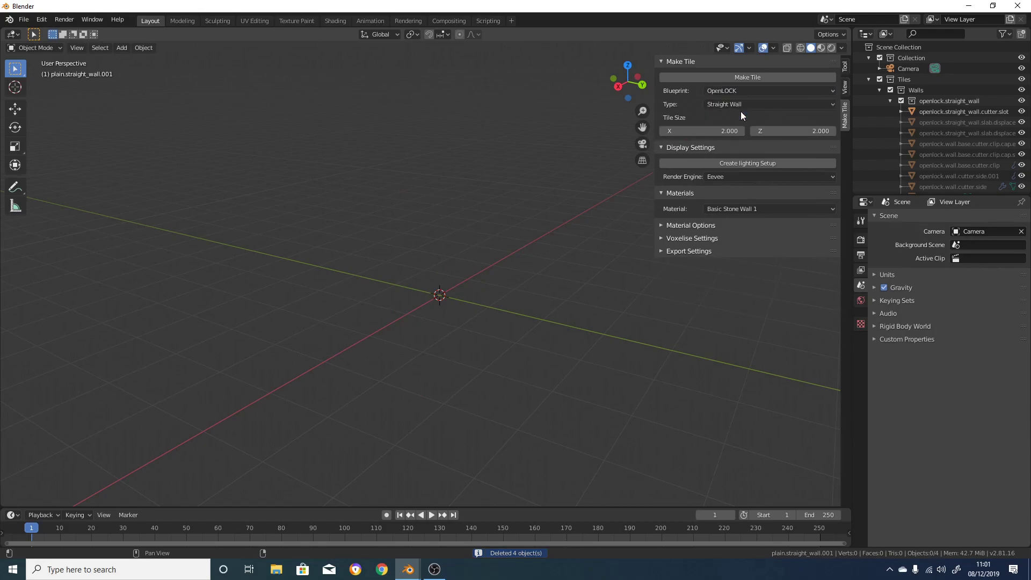
- Generate the OpenLOCK straight wall and create a lighting setup to preview its stone material
{"action": "left_click", "coordinate": [721, 79]}
{"action": "middle_click_drag", "start_coordinate": [550, 327], "coordinate": [508, 314]}
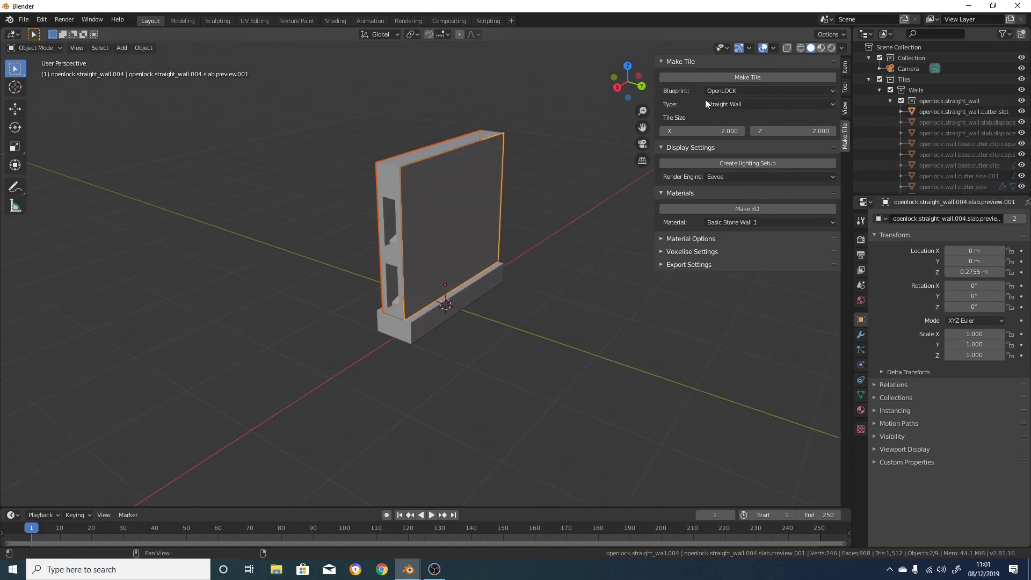
{"action": "left_click", "coordinate": [752, 160]}
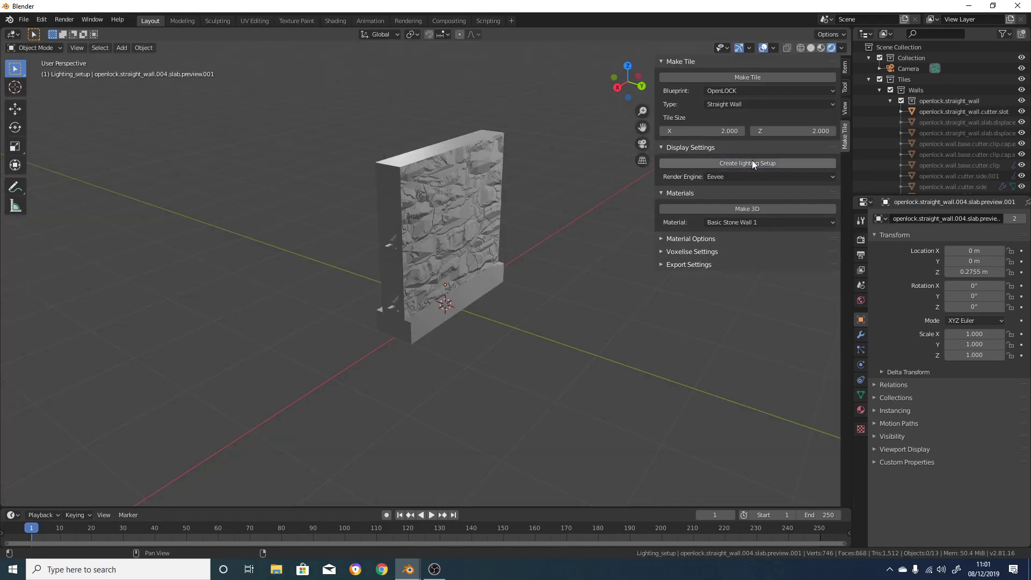
{"action": "middle_click_drag", "start_coordinate": [539, 314], "coordinate": [319, 294]}
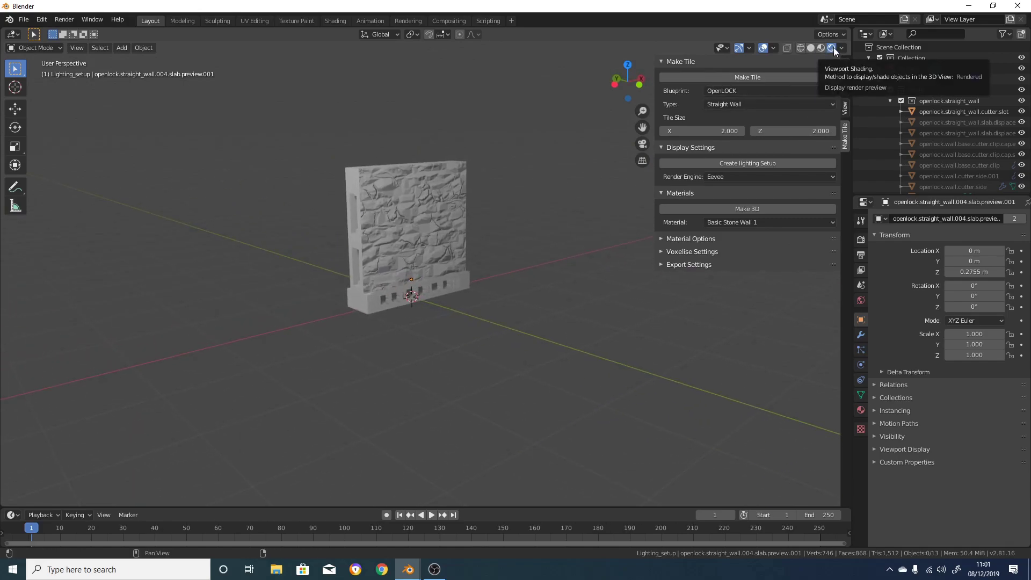
{"action": "middle_click_drag", "start_coordinate": [474, 295], "coordinate": [500, 276]}
{"action": "scroll", "coordinate": [501, 276], "scroll_direction": "up", "scroll_amount": 2}
- Convert the Basic Stone Wall 1 material on both faces of the wall slab to 3D
{"action": "left_click", "coordinate": [484, 256]}
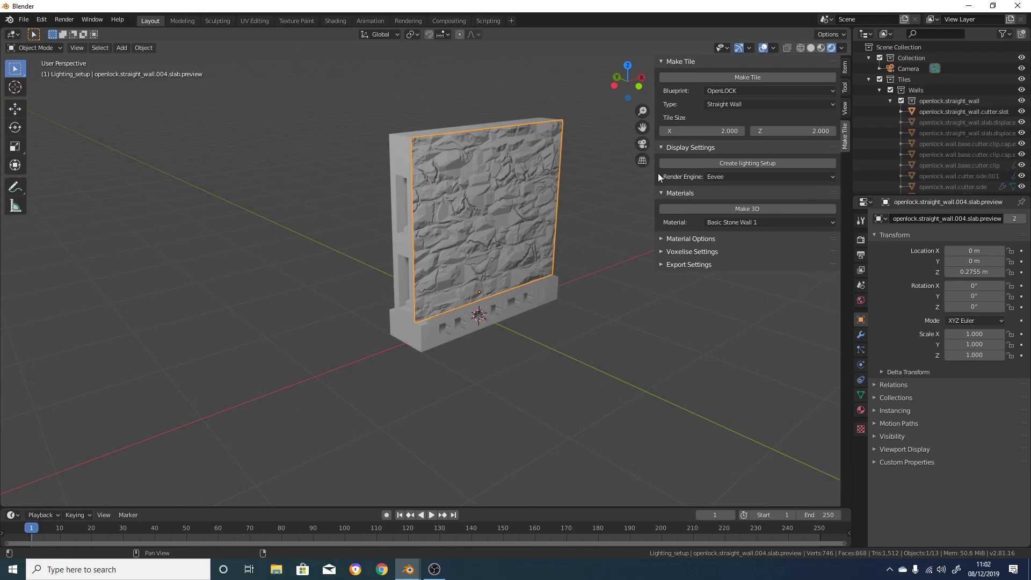
{"action": "left_click", "coordinate": [772, 209]}
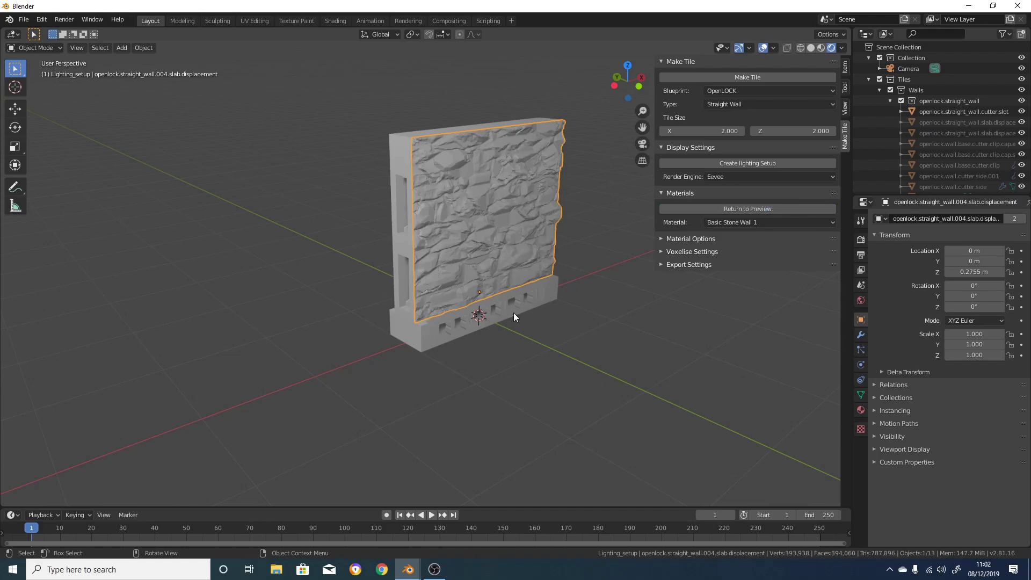
{"action": "middle_click_drag", "start_coordinate": [514, 312], "coordinate": [431, 249]}
{"action": "left_click", "coordinate": [756, 208]}
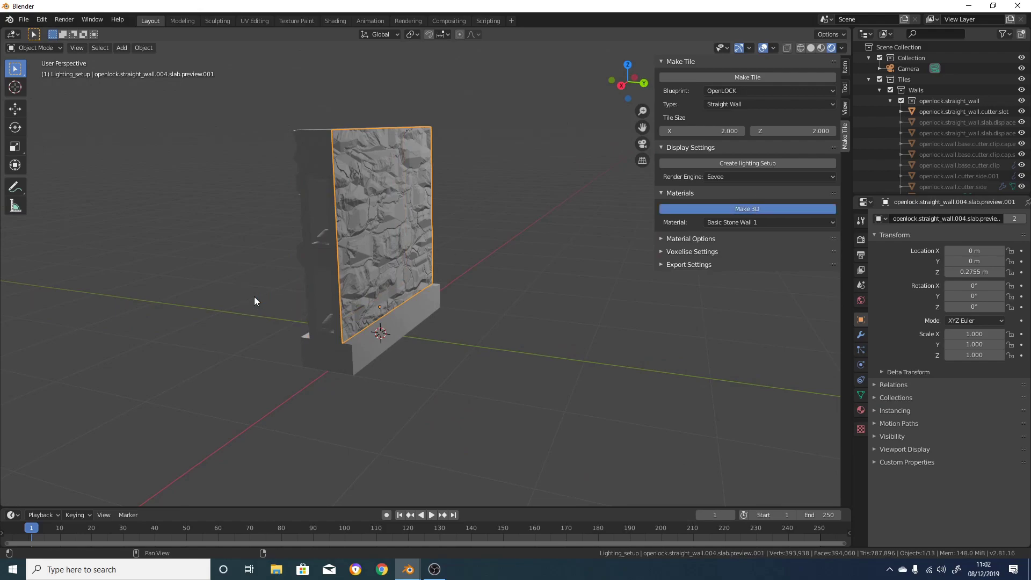
{"action": "middle_click_drag", "start_coordinate": [246, 293], "coordinate": [493, 292]}
{"action": "left_click_drag", "start_coordinate": [327, 132], "coordinate": [446, 224]}
- Return the wall's front face to preview and change its material to Simple Bricks
{"action": "left_click", "coordinate": [453, 229]}
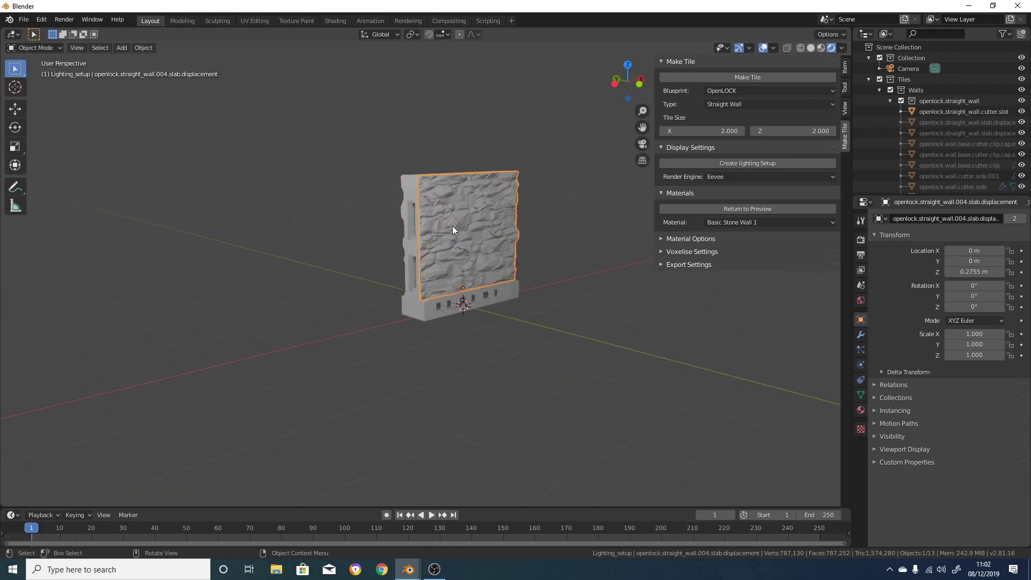
{"action": "left_click", "coordinate": [760, 207]}
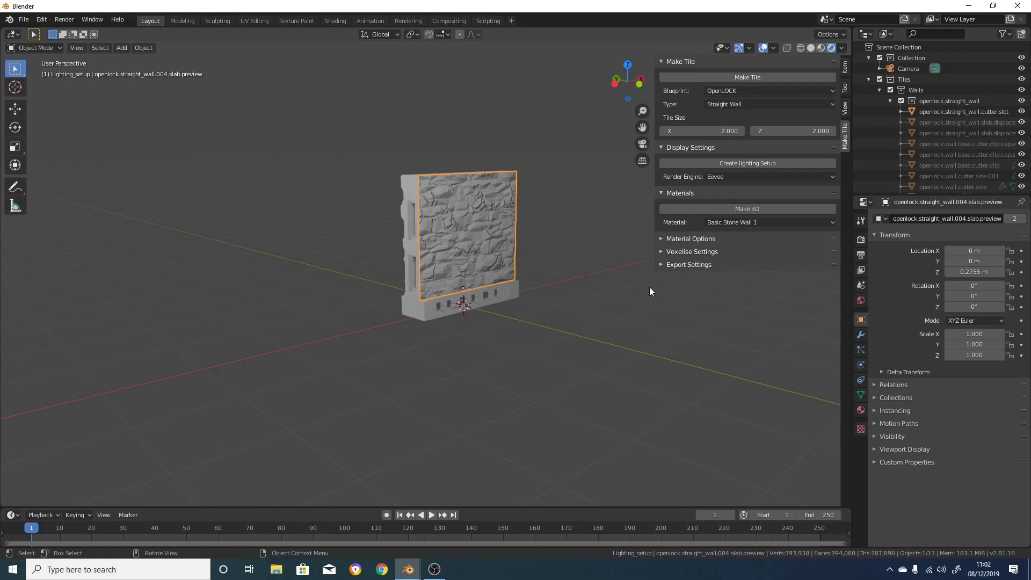
{"action": "left_click", "coordinate": [754, 223]}
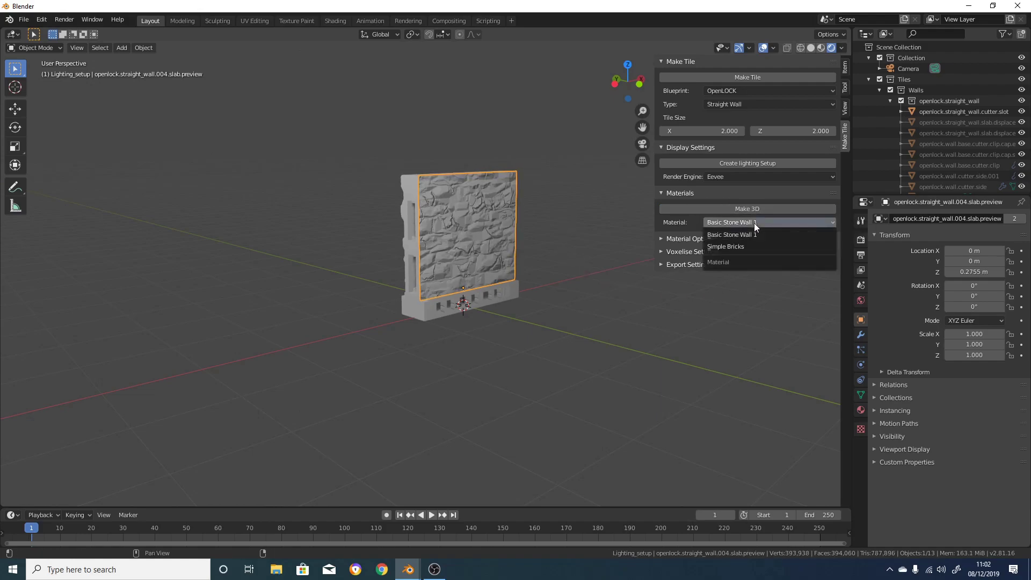
{"action": "left_click", "coordinate": [733, 243]}
{"action": "scroll", "coordinate": [565, 256], "scroll_direction": "up", "scroll_amount": 2}
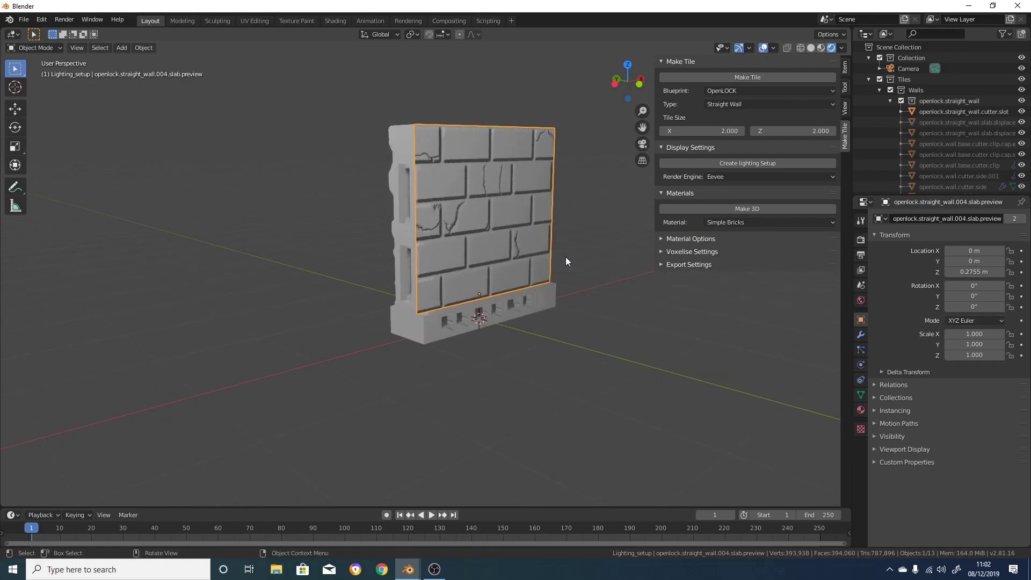
{"action": "middle_click_drag", "start_coordinate": [566, 257], "coordinate": [543, 285]}
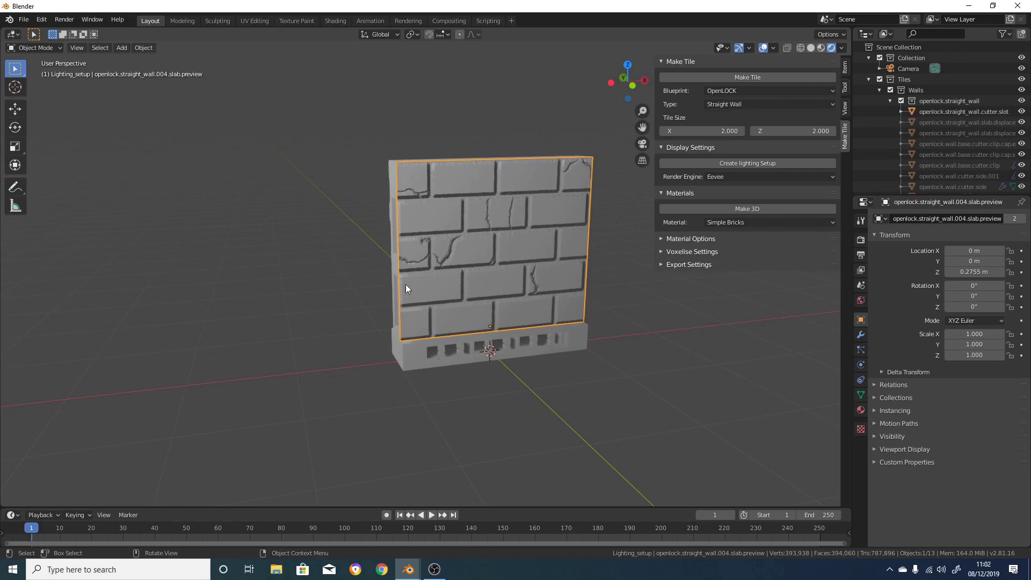
{"action": "middle_click_drag", "start_coordinate": [375, 253], "coordinate": [389, 266]}
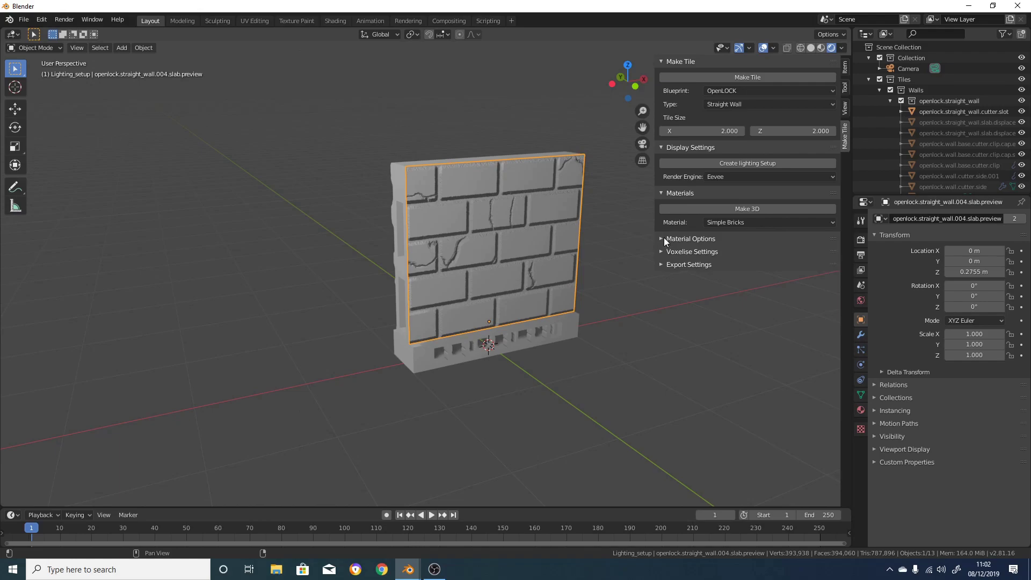
- Make the brick face 3D to view its relief, expand the material options, and return the face to preview
{"action": "left_click", "coordinate": [733, 210]}
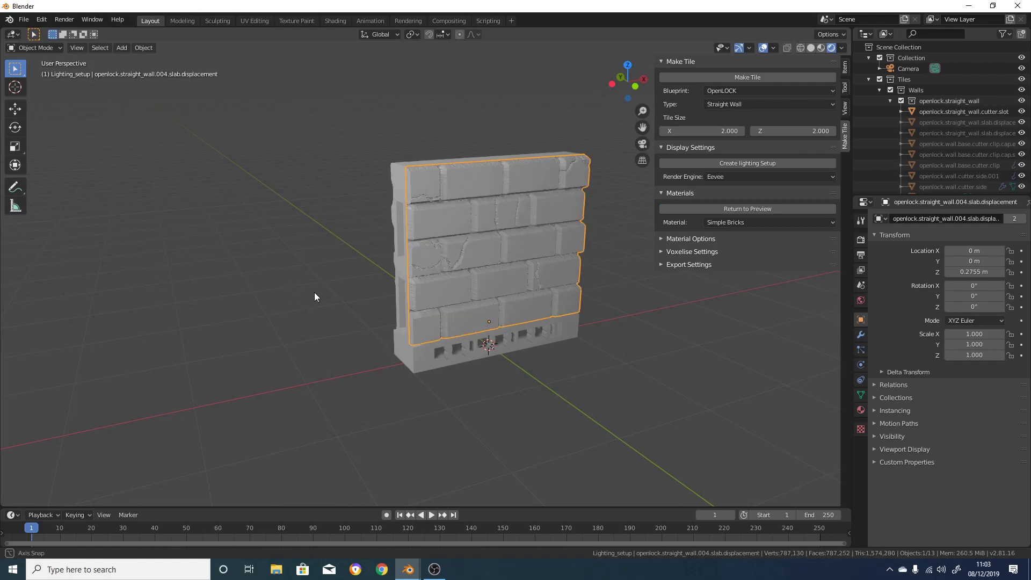
{"action": "middle_click_drag", "start_coordinate": [314, 292], "coordinate": [387, 285]}
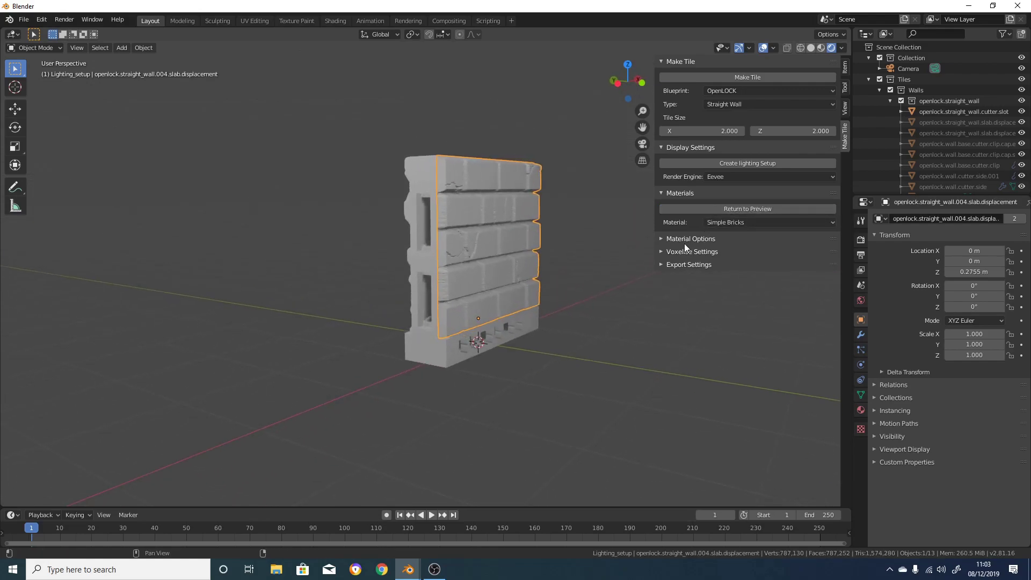
{"action": "left_click", "coordinate": [662, 238]}
{"action": "scroll", "coordinate": [706, 266], "scroll_direction": "down", "scroll_amount": 5}
{"action": "scroll", "coordinate": [709, 242], "scroll_direction": "up", "scroll_amount": 5}
{"action": "left_click", "coordinate": [739, 208]}
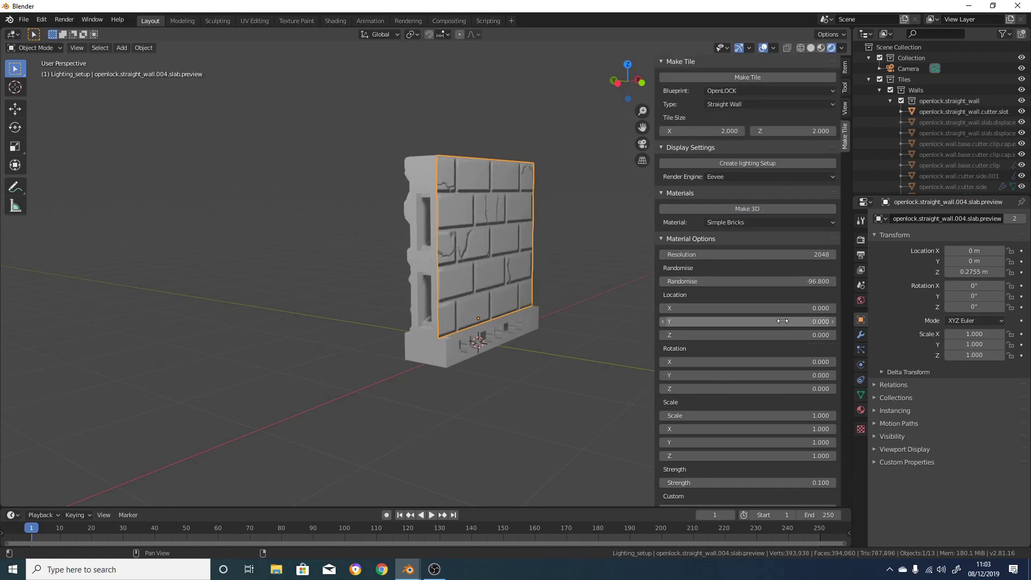
- Set the brick material's location X to 1 and its overall scale to 2.7
{"action": "left_click", "coordinate": [730, 309]}
{"action": "type", "text": "1"}
{"action": "key", "text": "Return"}
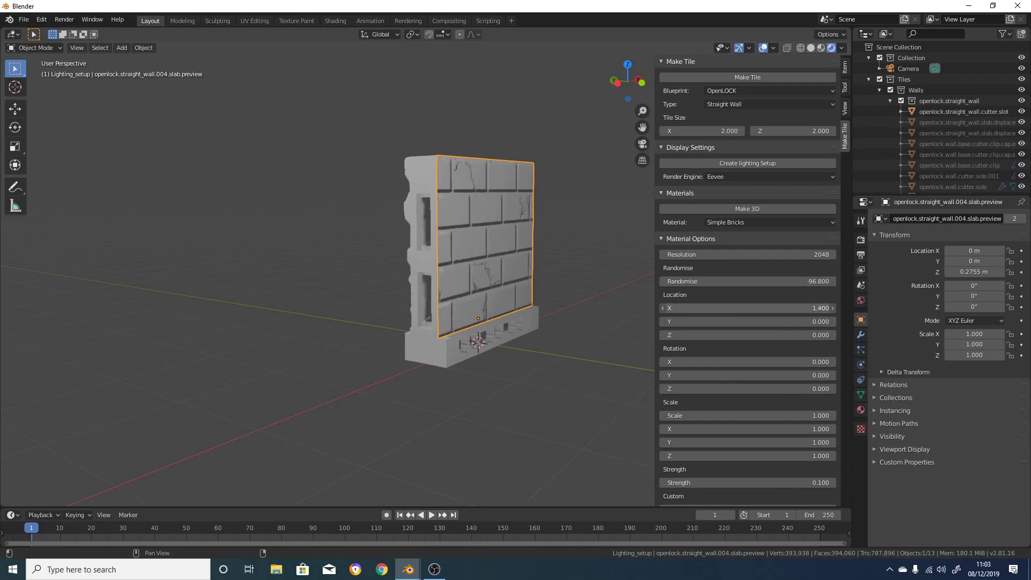
{"action": "middle_click_drag", "start_coordinate": [598, 315], "coordinate": [495, 322]}
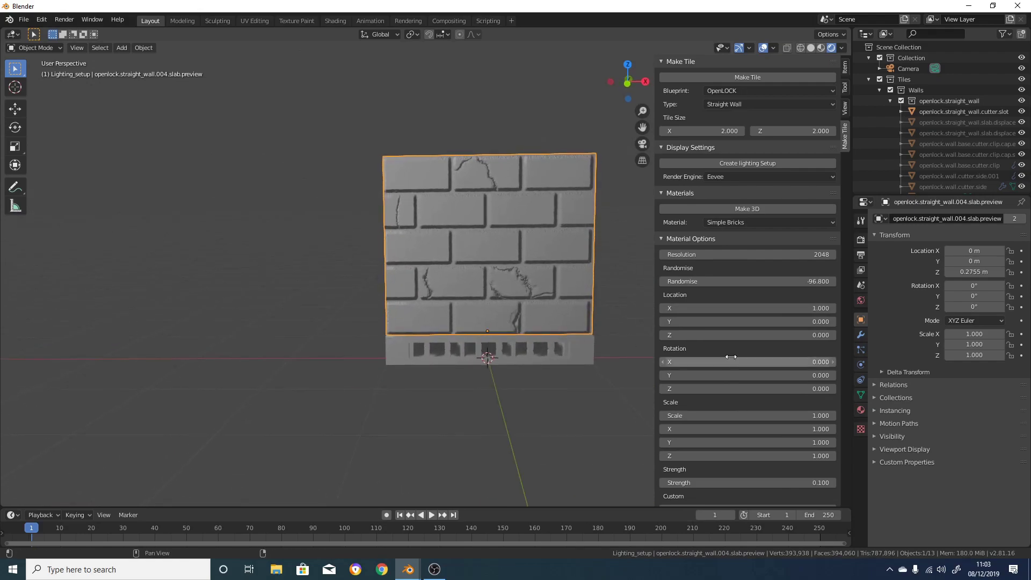
{"action": "mouse_move", "coordinate": [708, 375]}
{"action": "left_mouse_down"}
{"action": "mouse_move", "coordinate": [739, 375]}
{"action": "mouse_move", "coordinate": [708, 375]}
{"action": "left_mouse_up"}
{"action": "mouse_move", "coordinate": [718, 416]}
{"action": "left_mouse_down"}
{"action": "mouse_move", "coordinate": [730, 415]}
{"action": "mouse_move", "coordinate": [709, 415]}
{"action": "mouse_move", "coordinate": [741, 415]}
{"action": "mouse_move", "coordinate": [719, 415]}
{"action": "left_mouse_up"}
- Set the Brick Width to 1.05, adjust the brick offset, and increase the cracking on the bricks
{"action": "scroll", "coordinate": [718, 414], "scroll_direction": "down", "scroll_amount": 7}
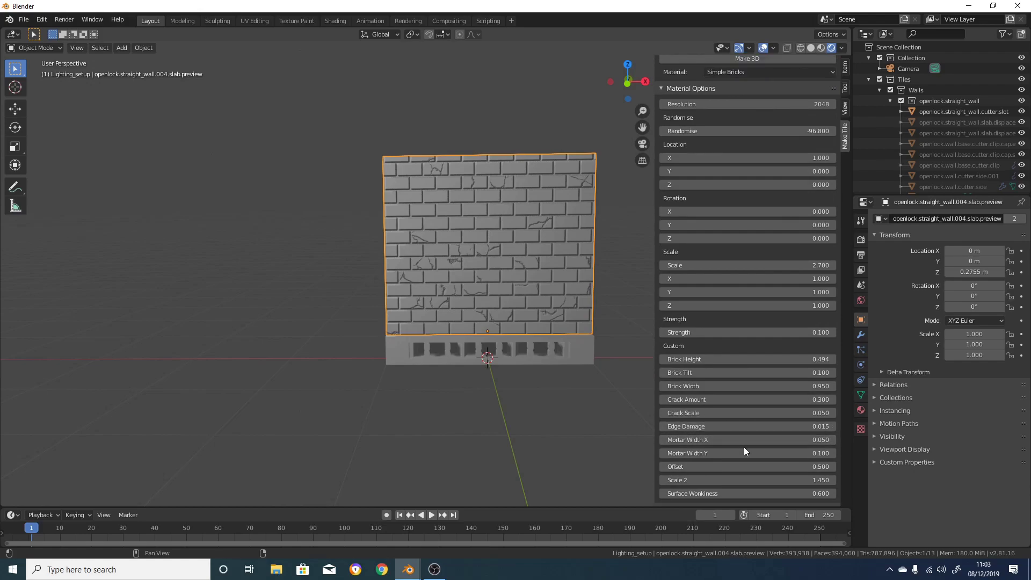
{"action": "left_click_drag", "start_coordinate": [706, 385], "coordinate": [806, 359]}
{"action": "key", "text": "Escape"}
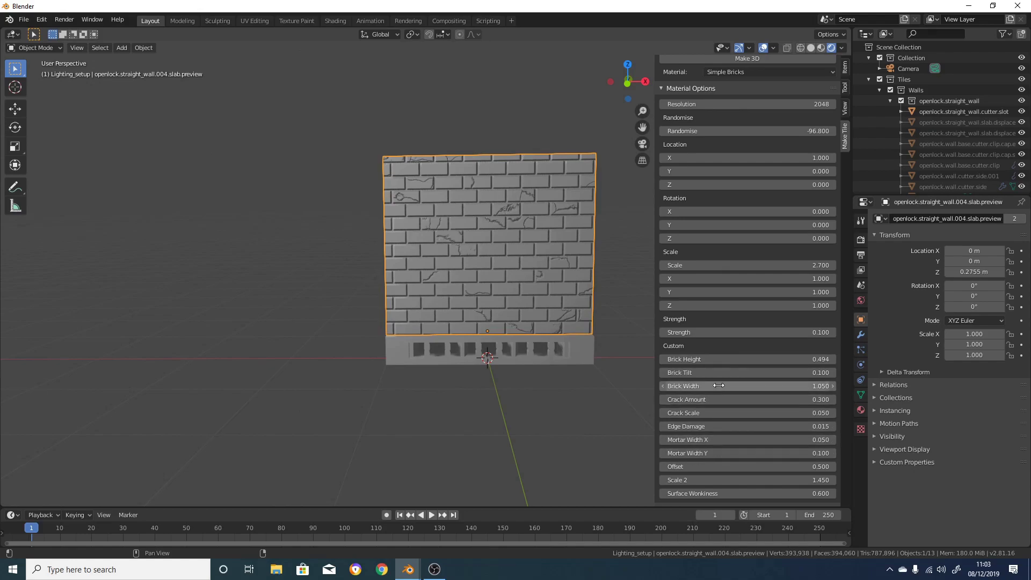
{"action": "left_click_drag", "start_coordinate": [722, 466], "coordinate": [769, 467]}
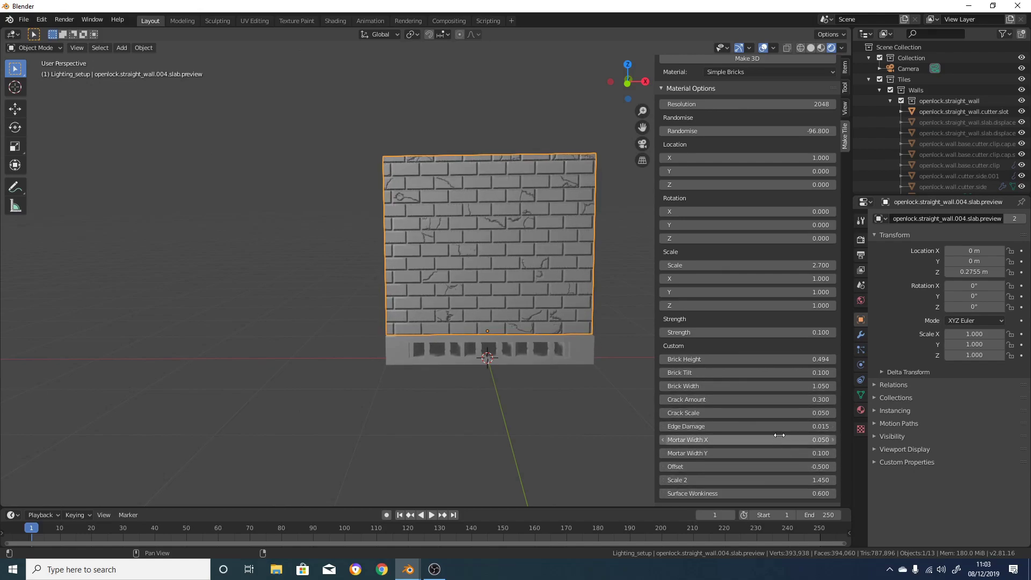
{"action": "mouse_move", "coordinate": [751, 399]}
{"action": "left_mouse_down"}
{"action": "mouse_move", "coordinate": [795, 399]}
{"action": "mouse_move", "coordinate": [752, 399]}
{"action": "mouse_move", "coordinate": [757, 413]}
{"action": "mouse_move", "coordinate": [773, 413]}
{"action": "mouse_move", "coordinate": [752, 413]}
{"action": "left_mouse_up"}
- Vary the brick pattern by changing the material's Randomise value to -100.5
{"action": "scroll", "coordinate": [730, 334], "scroll_direction": "up", "scroll_amount": 6}
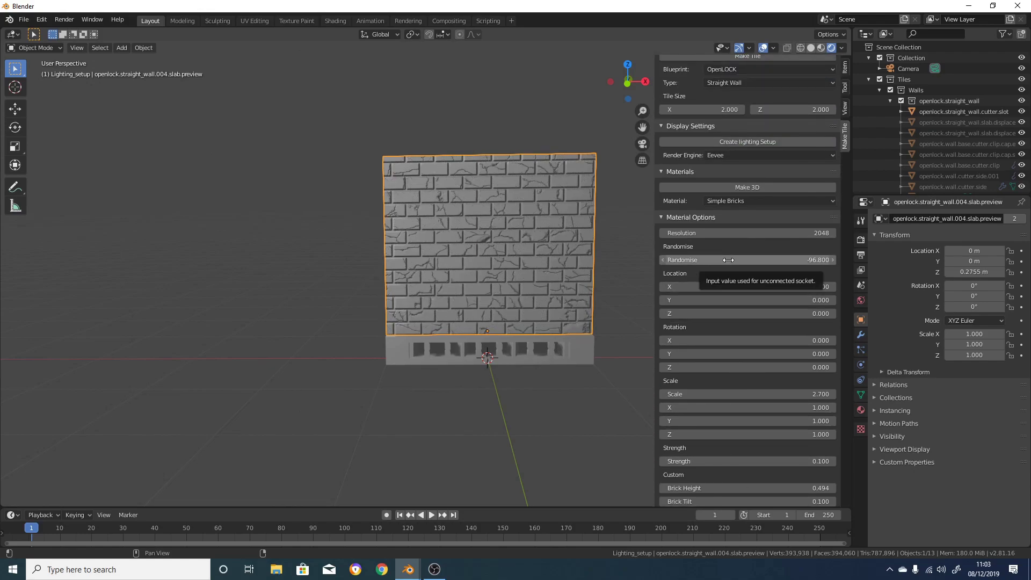
{"action": "left_click_drag", "start_coordinate": [748, 261], "coordinate": [721, 261]}
{"action": "mouse_move", "coordinate": [602, 272]}
{"action": "middle_mouse_down"}
{"action": "mouse_move", "coordinate": [588, 272]}
{"action": "mouse_move", "coordinate": [613, 271]}
{"action": "middle_mouse_up"}
{"action": "left_click", "coordinate": [833, 261]}
{"action": "left_click", "coordinate": [833, 261]}
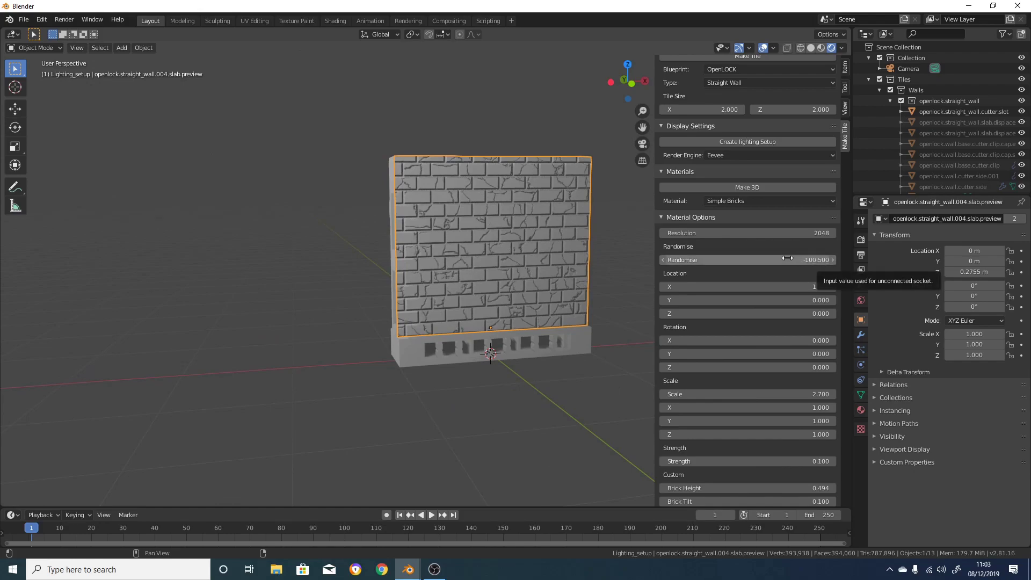
- Change the wall face's material to Basic Stone Wall 1 and vary its pattern by setting Randomise to -28.5
{"action": "middle_click_drag", "start_coordinate": [403, 301], "coordinate": [336, 306]}
{"action": "left_click", "coordinate": [771, 200]}
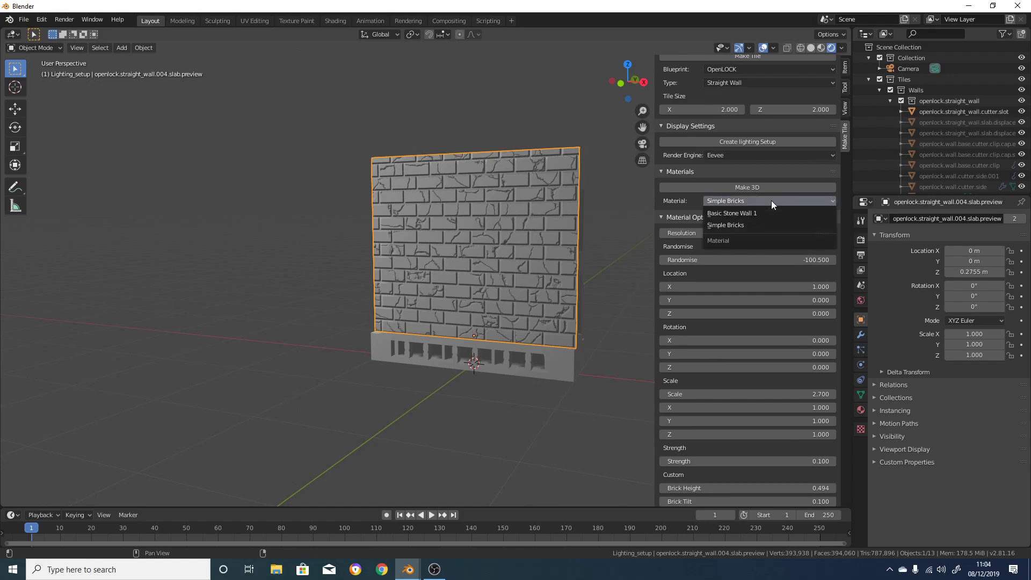
{"action": "left_click", "coordinate": [768, 211]}
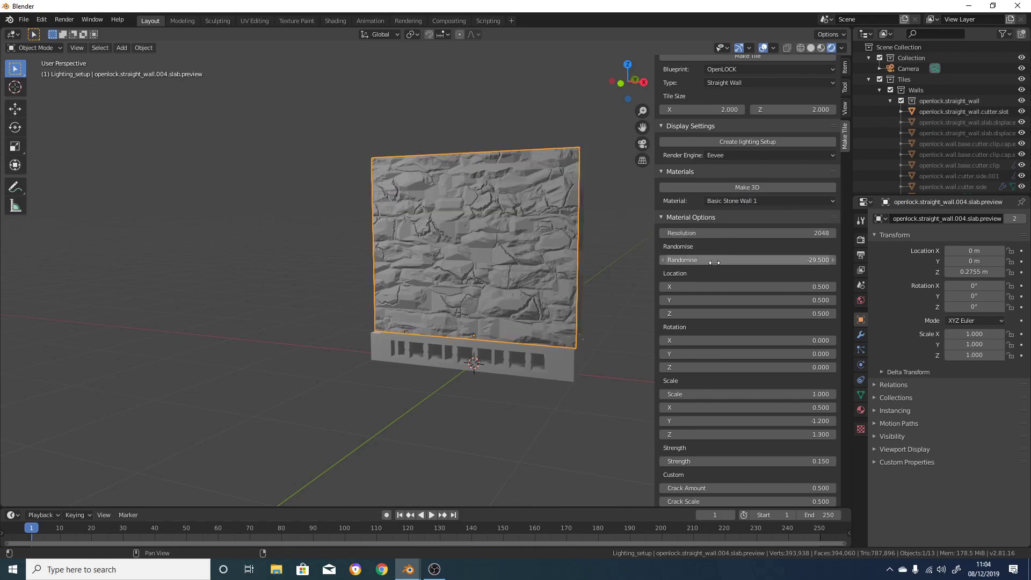
{"action": "left_click_drag", "start_coordinate": [747, 260], "coordinate": [706, 261]}
{"action": "middle_click_drag", "start_coordinate": [469, 290], "coordinate": [528, 295]}
{"action": "middle_click_drag", "start_coordinate": [427, 283], "coordinate": [466, 278]}
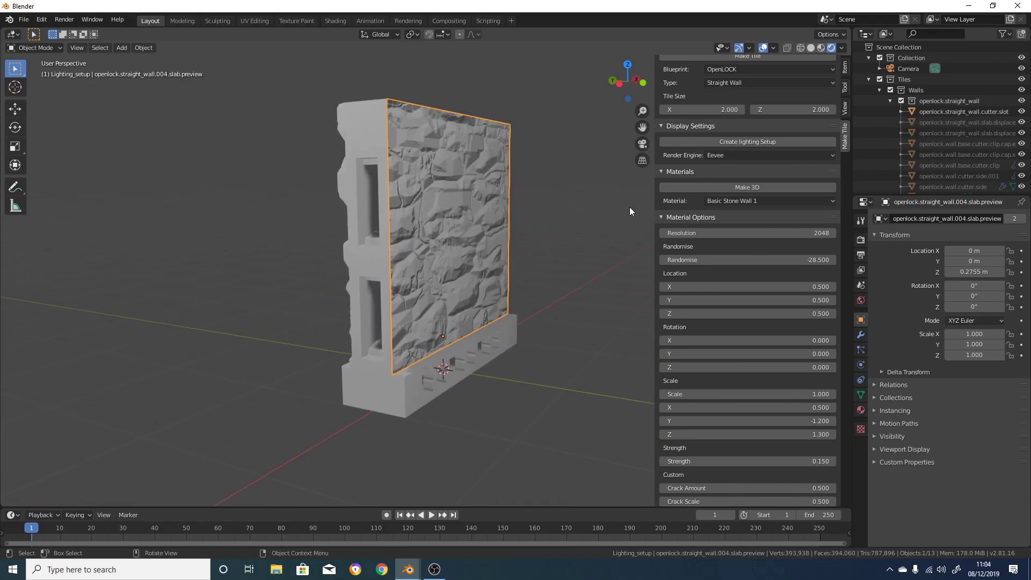
- Collapse the material options and switch the render engine to Cycles to preview the stone wall's relief from several angles
{"action": "left_click", "coordinate": [661, 218]}
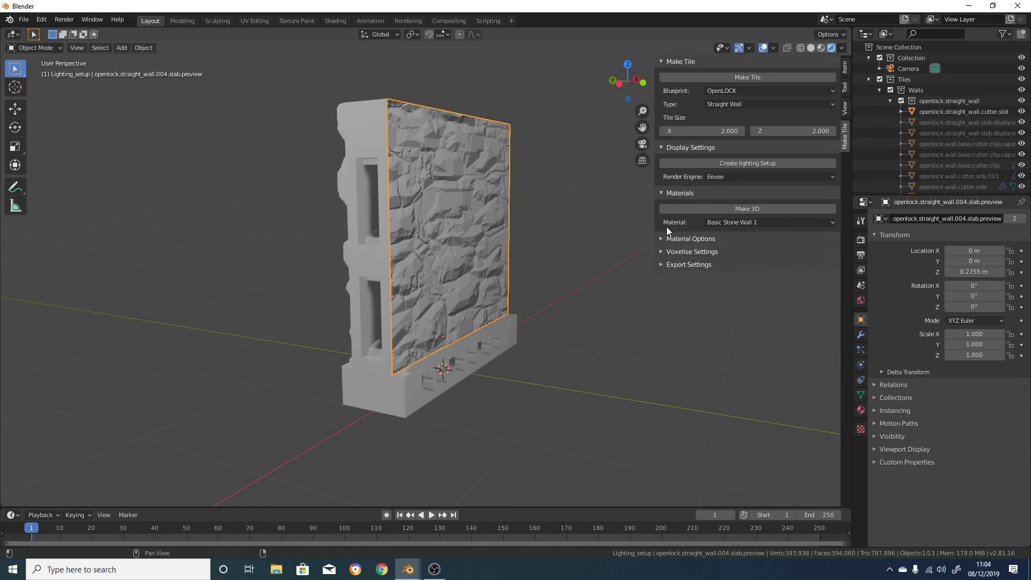
{"action": "left_click", "coordinate": [729, 177]}
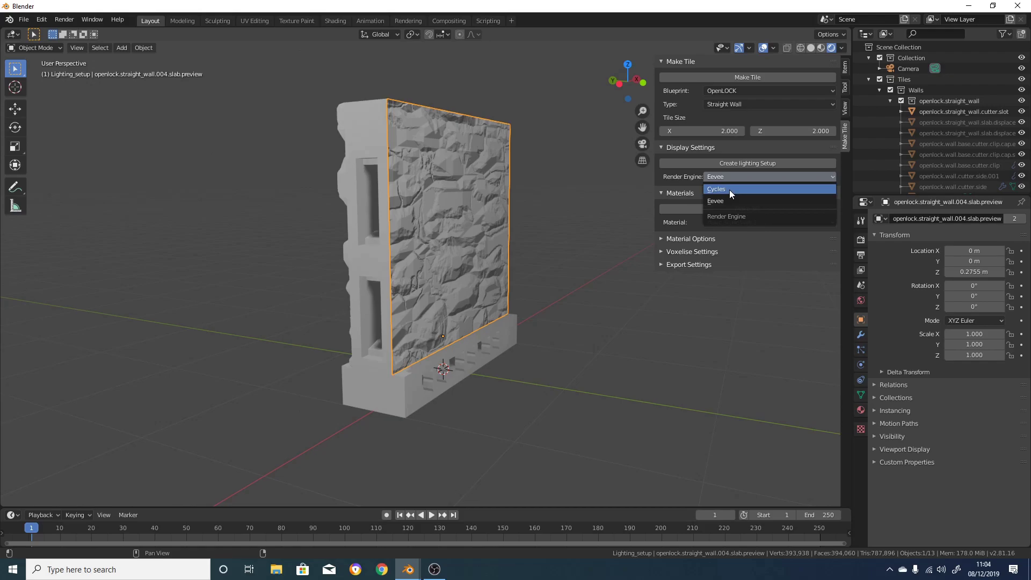
{"action": "left_click", "coordinate": [729, 189]}
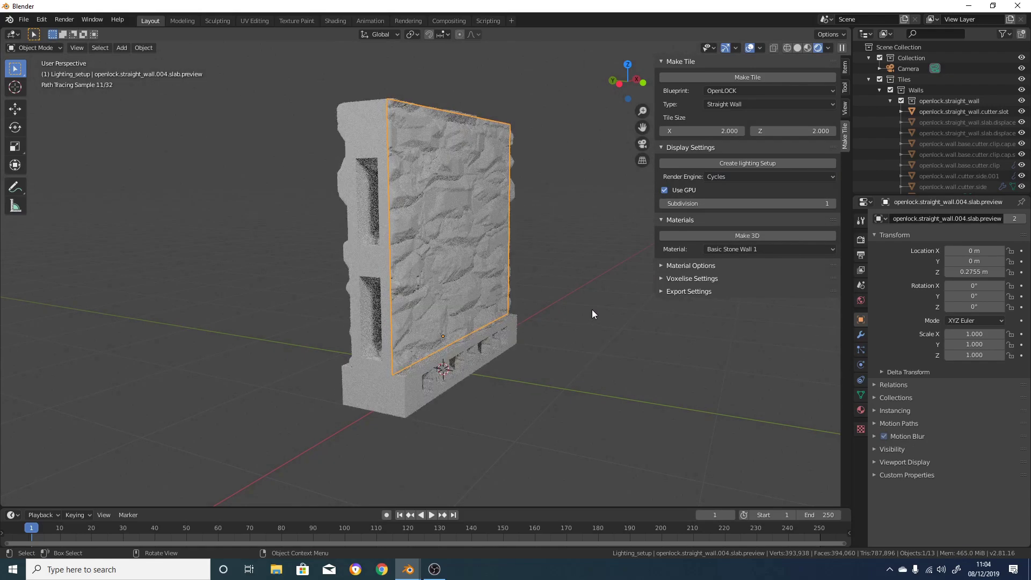
{"action": "middle_click_drag", "start_coordinate": [592, 309], "coordinate": [529, 304]}
{"action": "middle_click_drag", "start_coordinate": [598, 304], "coordinate": [388, 317]}
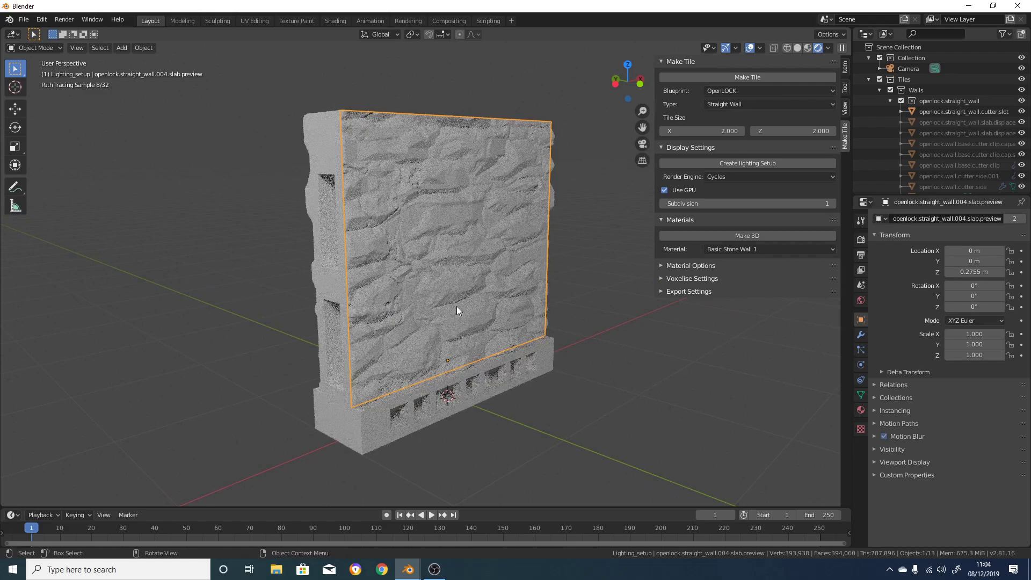
{"action": "middle_click_drag", "start_coordinate": [543, 319], "coordinate": [491, 314]}
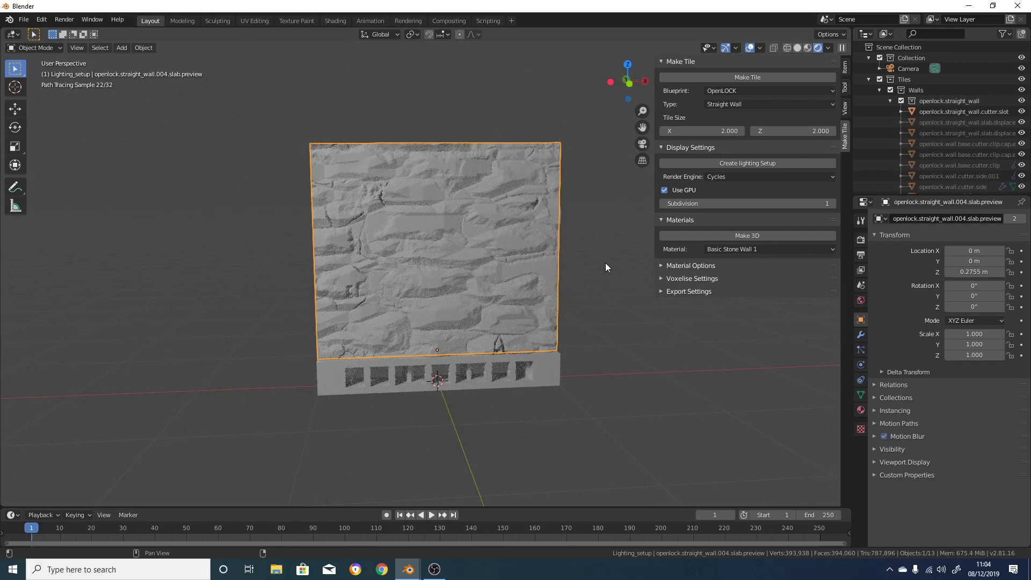
{"action": "middle_click_drag", "start_coordinate": [559, 265], "coordinate": [421, 296]}
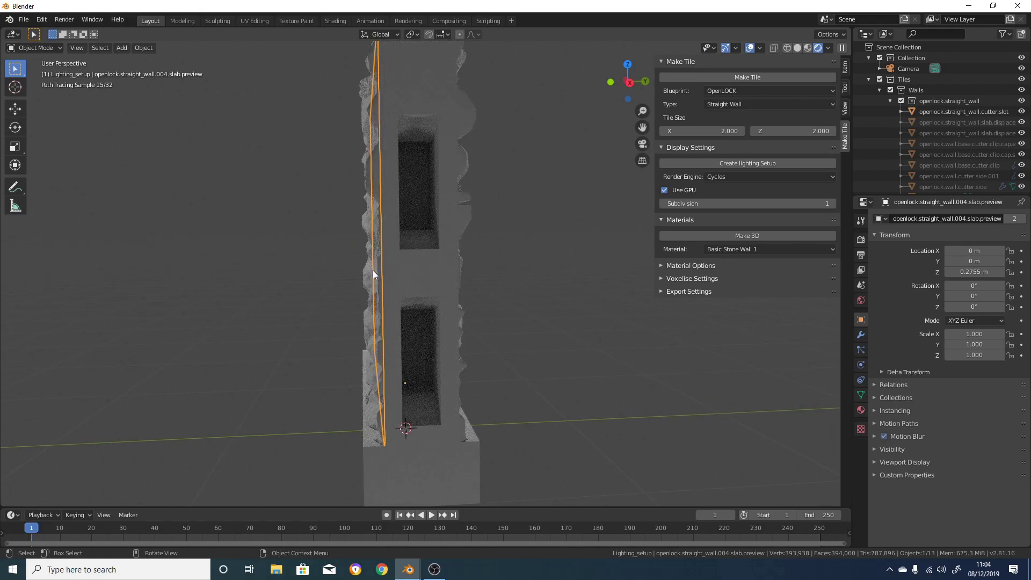
{"action": "left_click", "coordinate": [279, 273]}
{"action": "middle_click_drag", "start_coordinate": [279, 274], "coordinate": [314, 276]}
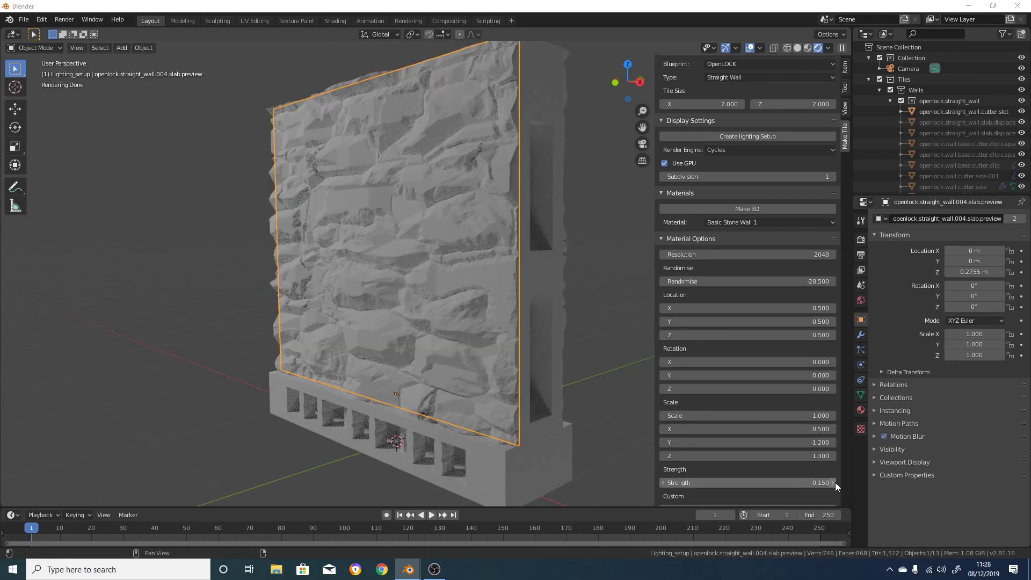
- Set the stone material's Strength to 0.35 and Dress Stone Surface to 0.3
{"action": "left_click", "coordinate": [833, 482]}
{"action": "left_click", "coordinate": [833, 482]}
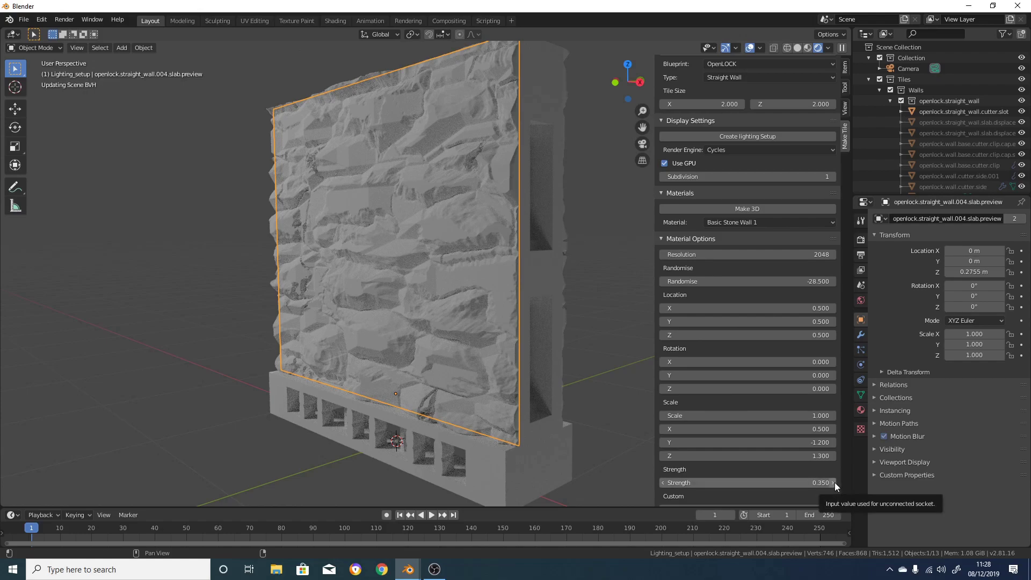
{"action": "scroll", "coordinate": [785, 417], "scroll_direction": "down", "scroll_amount": 1}
{"action": "scroll", "coordinate": [785, 416], "scroll_direction": "down", "scroll_amount": 3}
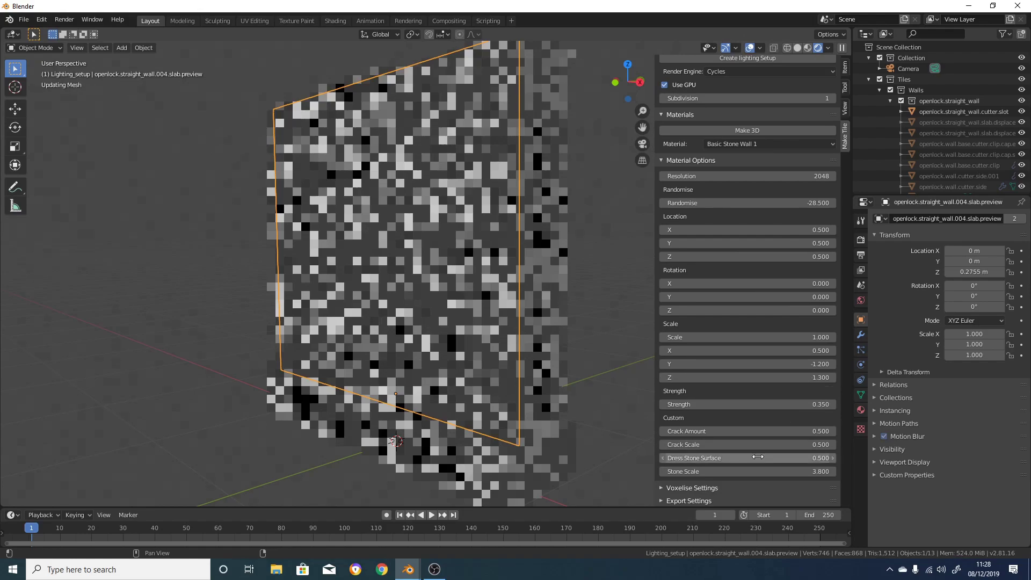
{"action": "left_click", "coordinate": [761, 457]}
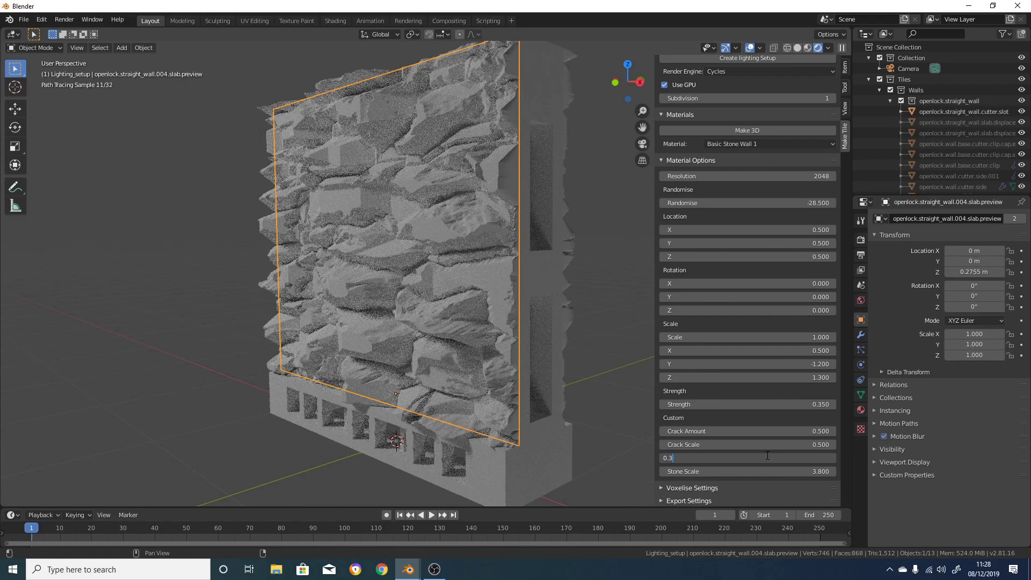
{"action": "key", "text": "Return"}
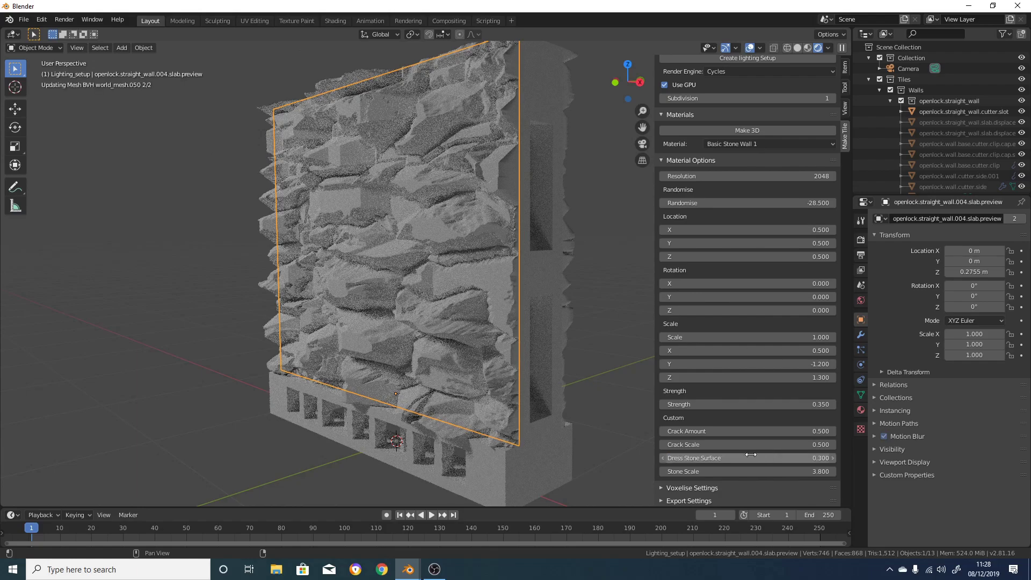
{"action": "mouse_move", "coordinate": [228, 388]}
{"action": "middle_mouse_down"}
{"action": "mouse_move", "coordinate": [248, 361]}
{"action": "mouse_move", "coordinate": [223, 336]}
{"action": "mouse_move", "coordinate": [352, 346]}
{"action": "mouse_move", "coordinate": [408, 376]}
{"action": "middle_mouse_up"}
{"action": "middle_click_drag", "start_coordinate": [482, 399], "coordinate": [591, 400]}
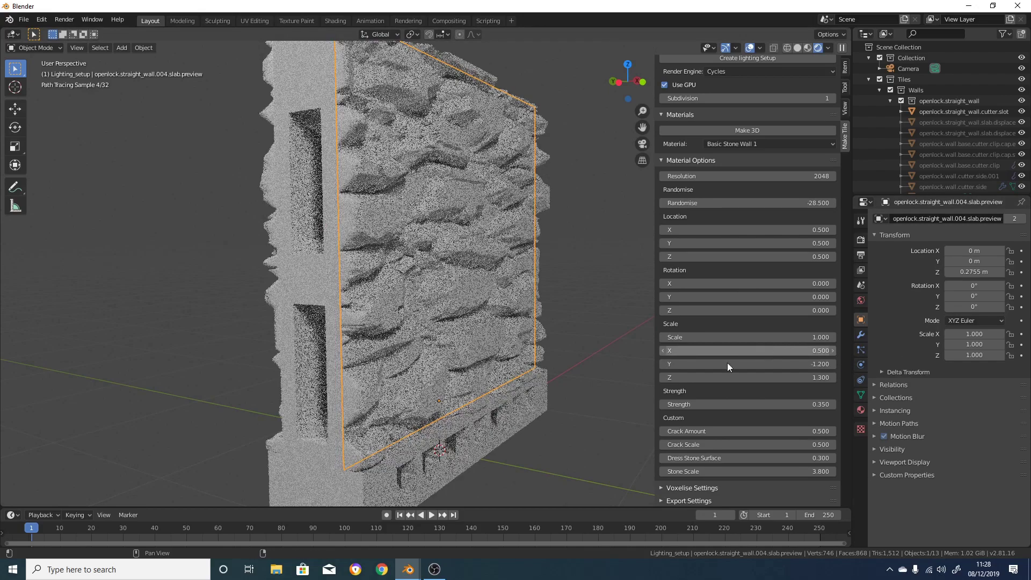
- Make the selected stone face 3D and select the wall's opposite face
{"action": "left_click", "coordinate": [788, 130]}
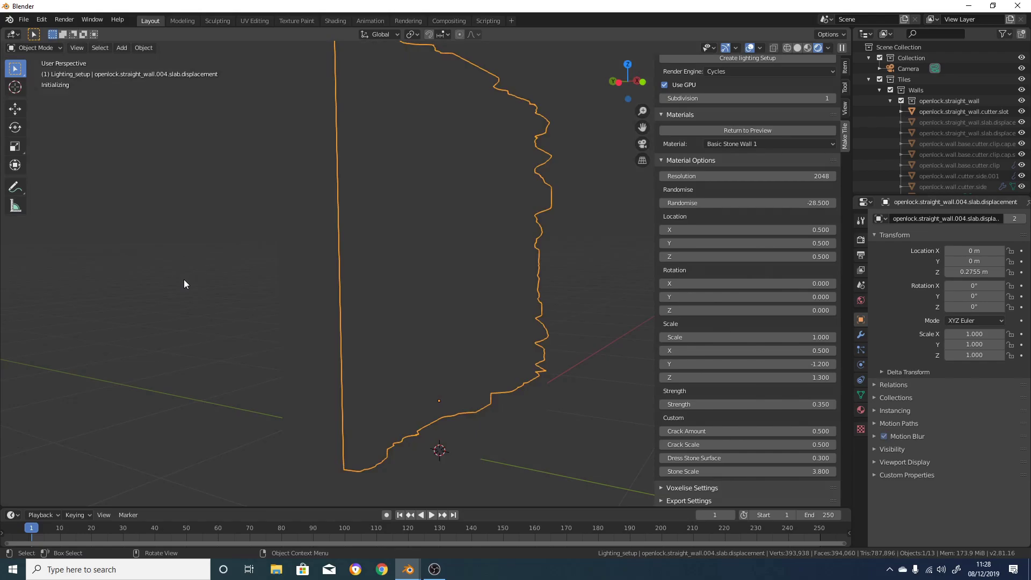
{"action": "middle_click_drag", "start_coordinate": [184, 280], "coordinate": [434, 259]}
{"action": "key", "text": "ctrl+z"}
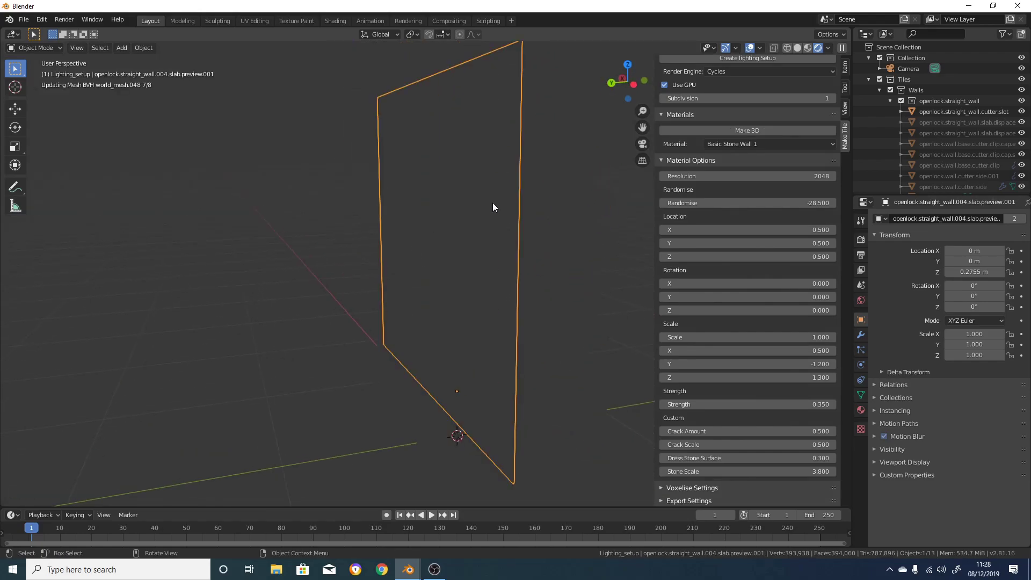
- Switch the render engine to Eevee and make the opposite stone face 3D
{"action": "scroll", "coordinate": [725, 134], "scroll_direction": "up", "scroll_amount": 4}
{"action": "left_click", "coordinate": [732, 158]}
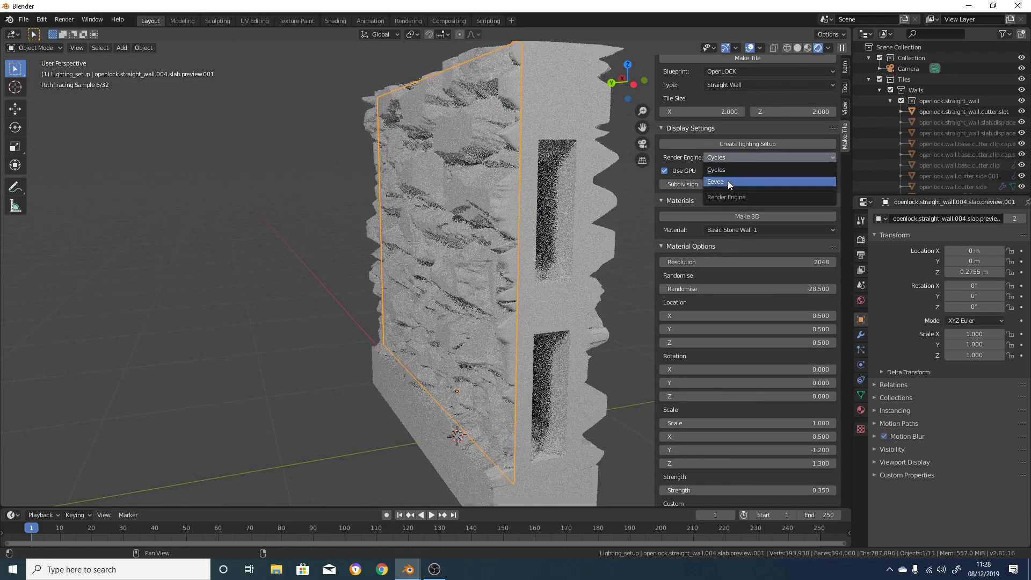
{"action": "left_click", "coordinate": [728, 181]}
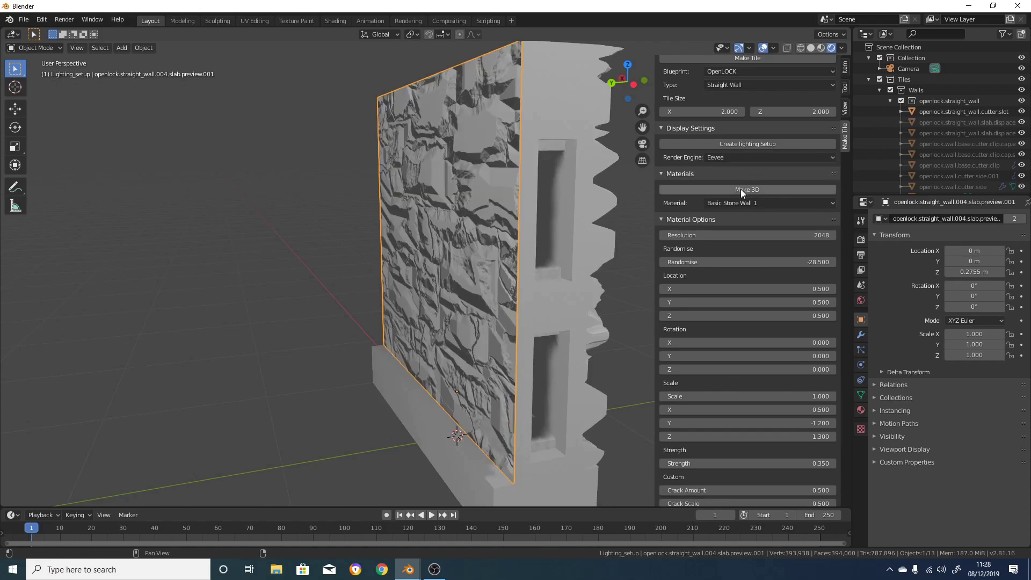
{"action": "left_click", "coordinate": [740, 189]}
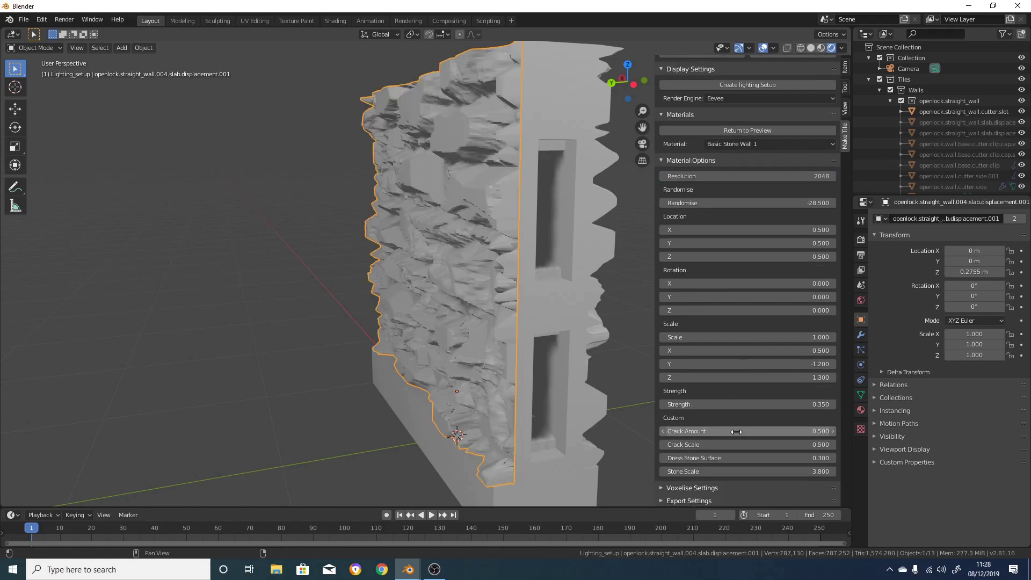
{"action": "mouse_move", "coordinate": [392, 330]}
{"action": "middle_mouse_down"}
{"action": "mouse_move", "coordinate": [474, 328]}
{"action": "mouse_move", "coordinate": [430, 311]}
{"action": "mouse_move", "coordinate": [368, 322]}
{"action": "mouse_move", "coordinate": [346, 314]}
{"action": "mouse_move", "coordinate": [406, 317]}
{"action": "mouse_move", "coordinate": [376, 325]}
{"action": "mouse_move", "coordinate": [384, 322]}
{"action": "middle_mouse_up"}
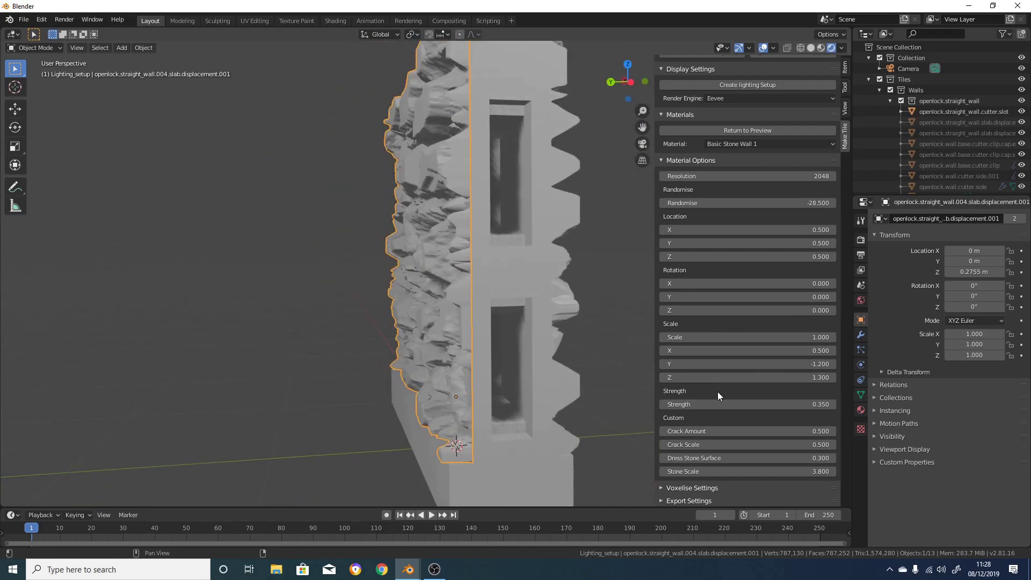
- Voxelise the wall tile at quality 0.005 and adaptivity 0.010 with merging enabled
{"action": "left_click", "coordinate": [665, 487]}
{"action": "scroll", "coordinate": [710, 424], "scroll_direction": "down", "scroll_amount": 3}
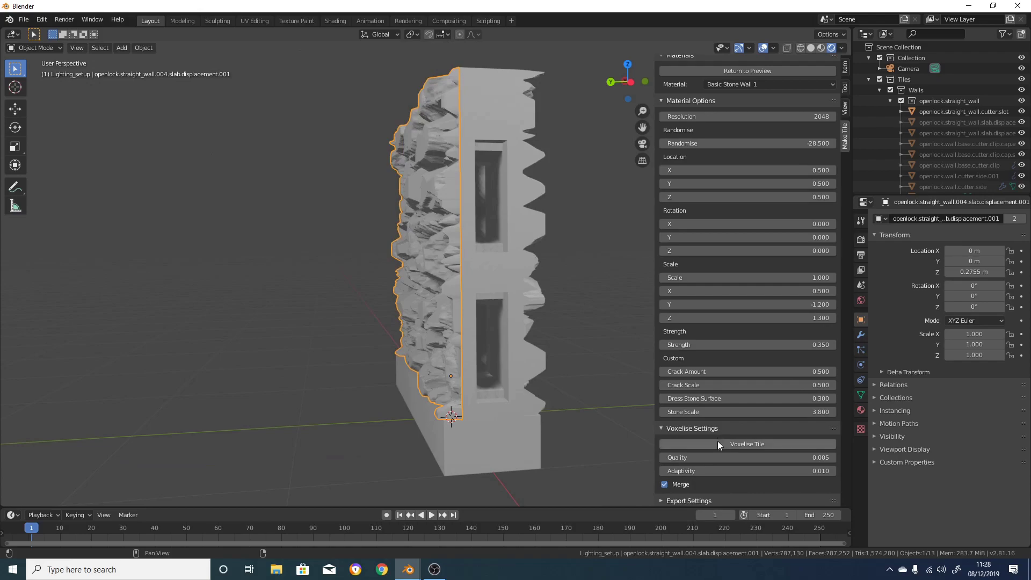
{"action": "left_click", "coordinate": [718, 442]}
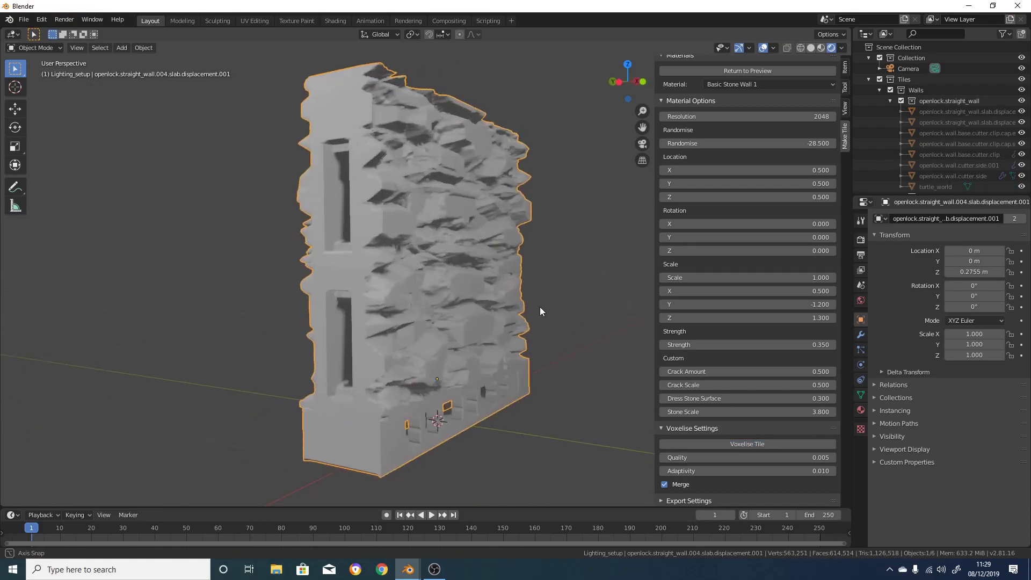
{"action": "middle_click_drag", "start_coordinate": [535, 310], "coordinate": [484, 299]}
{"action": "middle_click_drag", "start_coordinate": [349, 311], "coordinate": [463, 312]}
- Examine the voxelised tile's mesh density in Edit Mode and its stone surface and base in Object Mode
{"action": "key", "text": "Tab"}
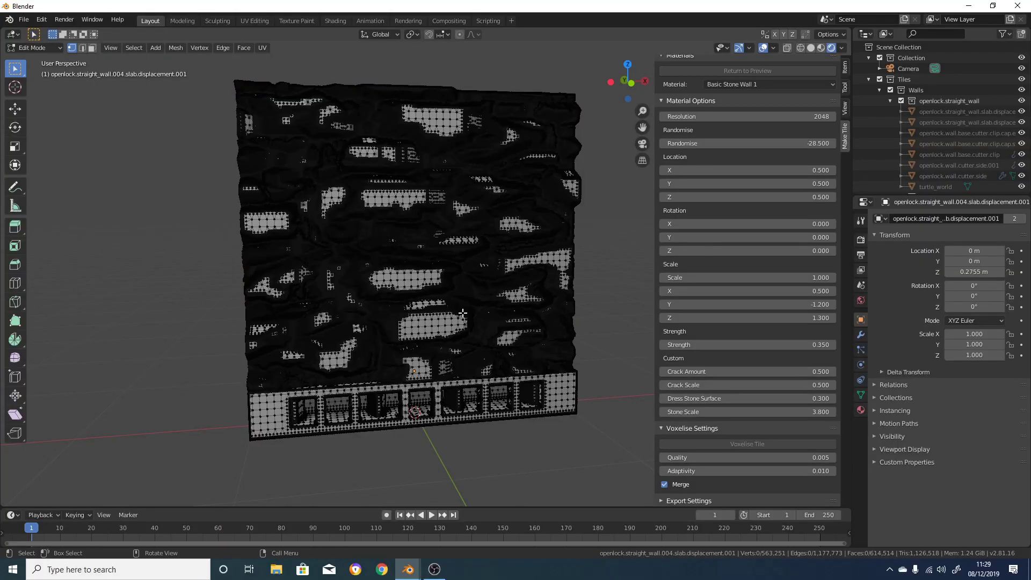
{"action": "scroll", "coordinate": [462, 313], "scroll_direction": "up", "scroll_amount": 8}
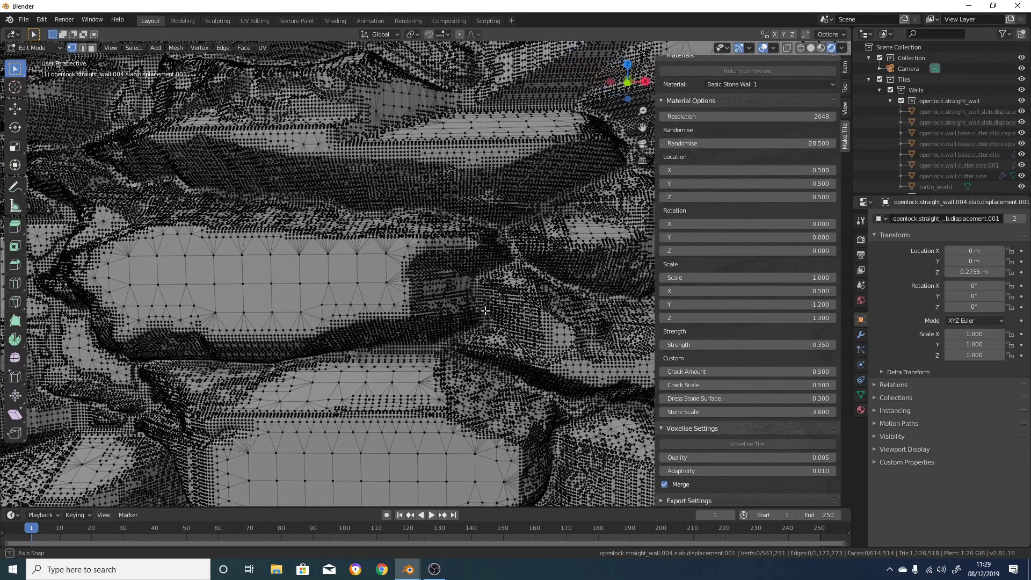
{"action": "middle_click_drag", "start_coordinate": [514, 305], "coordinate": [424, 298]}
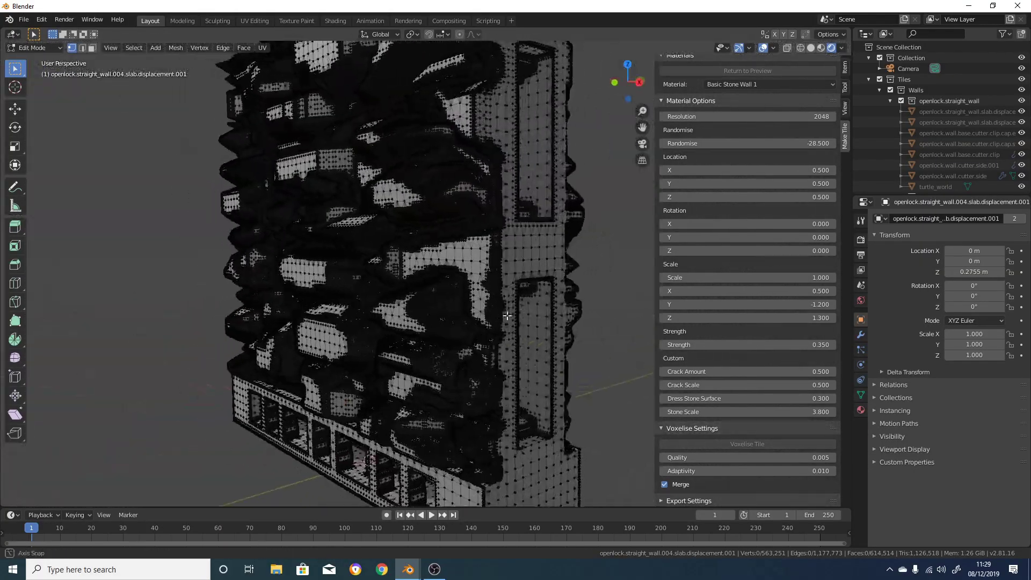
{"action": "scroll", "coordinate": [409, 289], "scroll_direction": "up", "scroll_amount": 6}
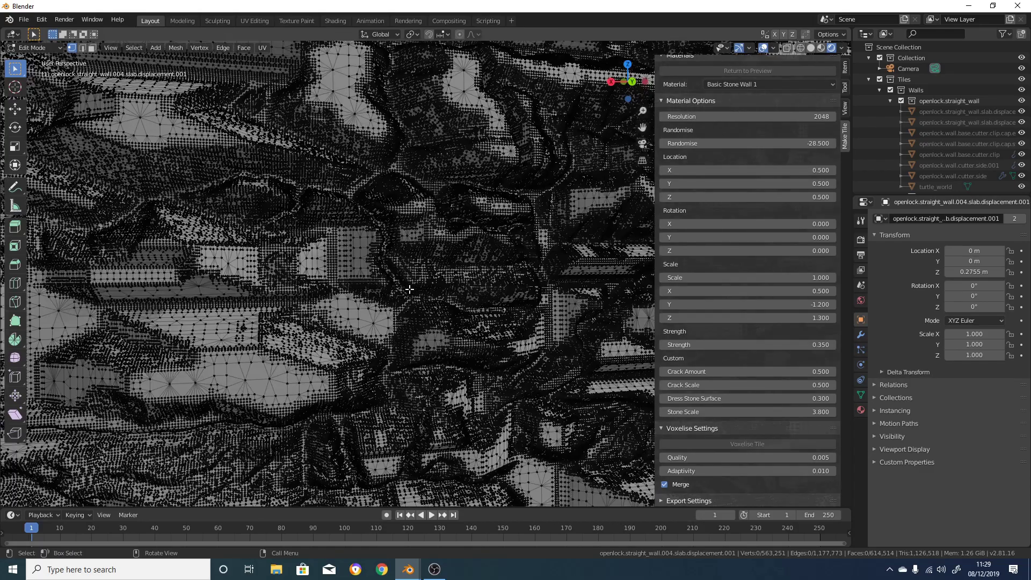
{"action": "scroll", "coordinate": [409, 289], "scroll_direction": "down", "scroll_amount": 2}
{"action": "scroll", "coordinate": [289, 343], "scroll_direction": "down", "scroll_amount": 4}
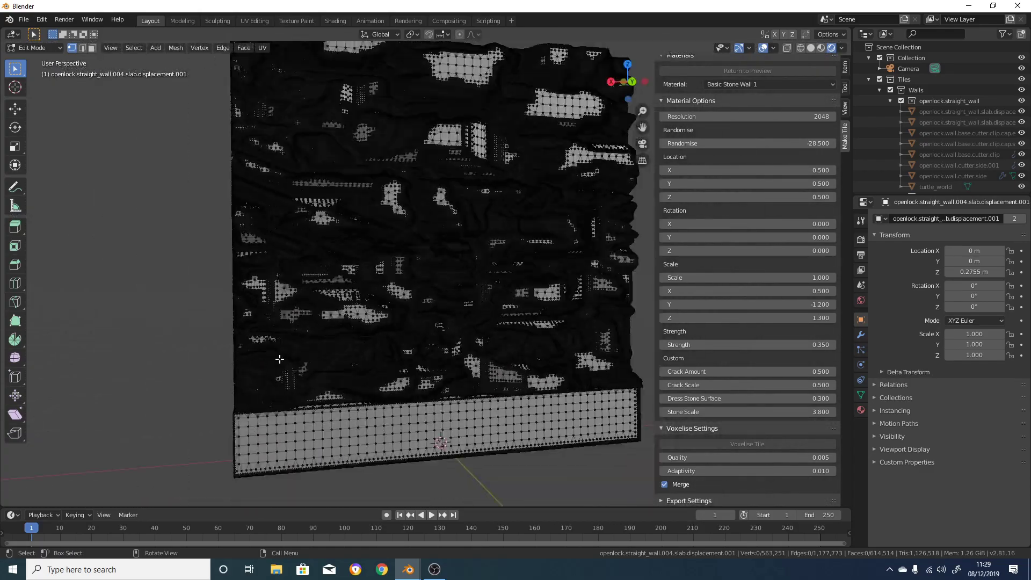
{"action": "middle_click_drag", "start_coordinate": [429, 388], "coordinate": [525, 374]}
{"action": "key", "text": "Tab"}
{"action": "scroll", "coordinate": [525, 375], "scroll_direction": "up", "scroll_amount": 2}
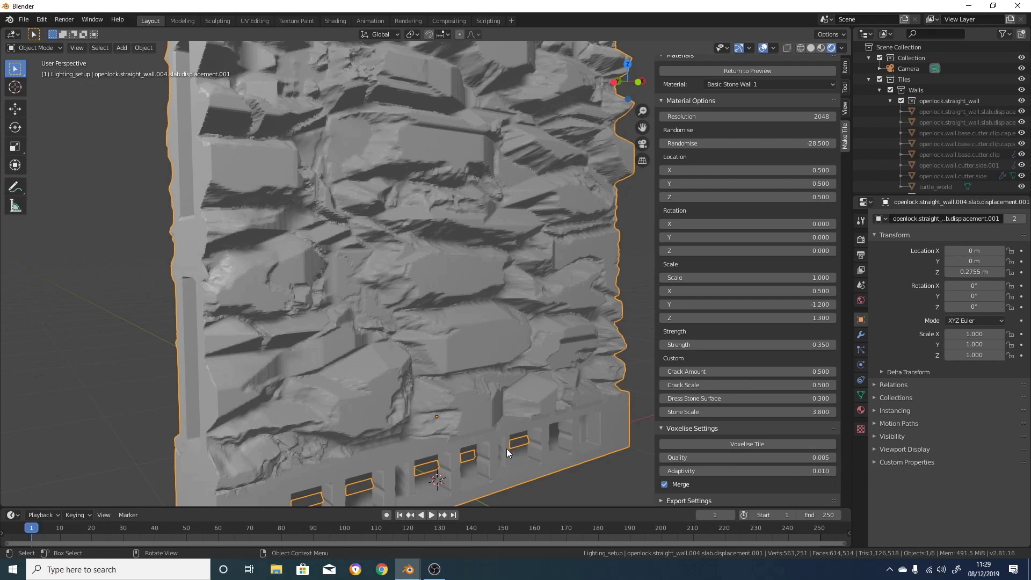
{"action": "middle_click_drag", "start_coordinate": [501, 446], "coordinate": [516, 381]}
{"action": "scroll", "coordinate": [472, 435], "scroll_direction": "down", "scroll_amount": 3}
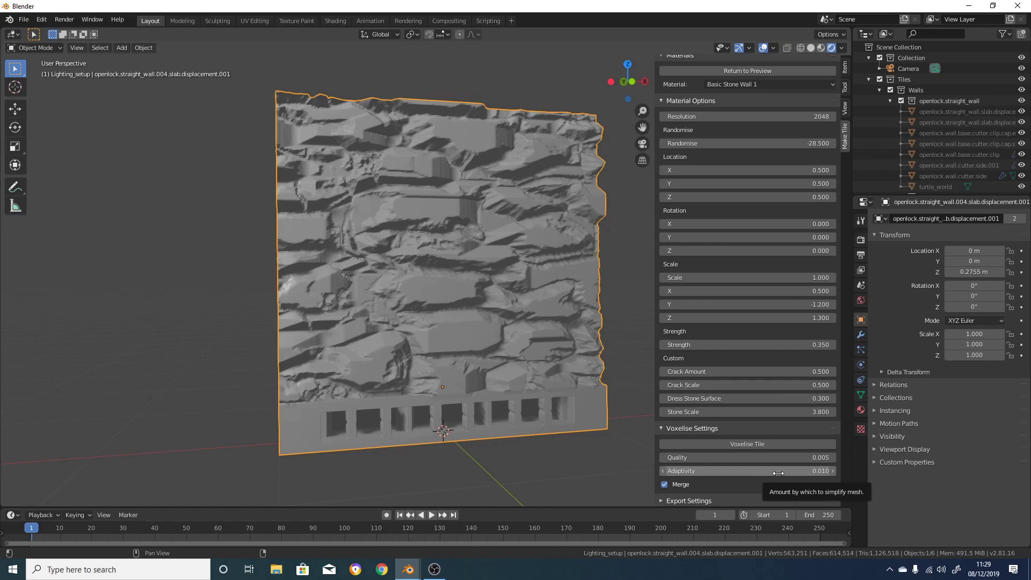
{"action": "mouse_move", "coordinate": [524, 364]}
{"action": "middle_mouse_down"}
{"action": "mouse_move", "coordinate": [460, 361]}
{"action": "mouse_move", "coordinate": [698, 384]}
{"action": "mouse_move", "coordinate": [544, 369]}
{"action": "middle_mouse_up"}
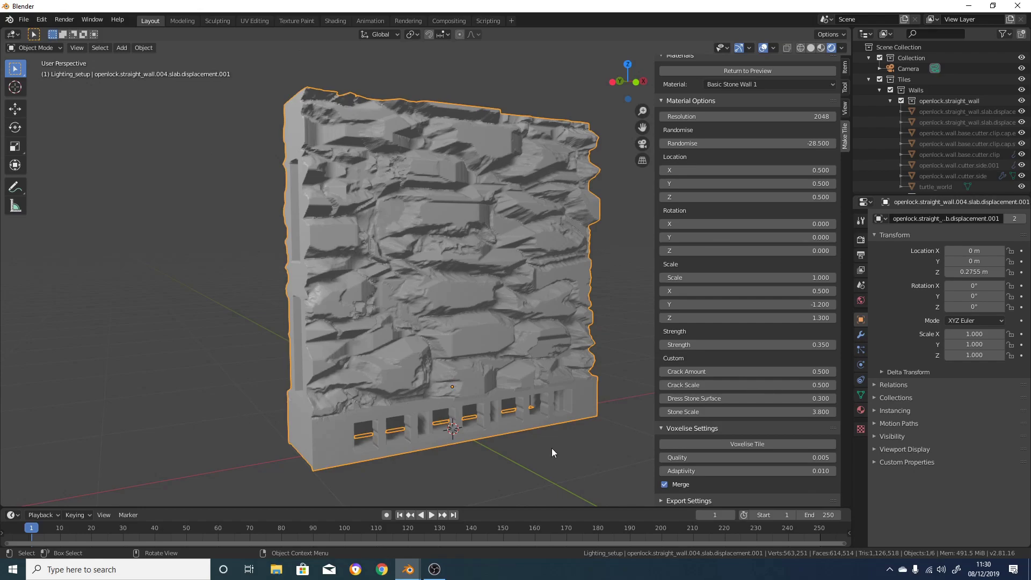
{"action": "mouse_move", "coordinate": [557, 451]}
{"action": "middle_mouse_down"}
{"action": "mouse_move", "coordinate": [450, 457]}
{"action": "mouse_move", "coordinate": [600, 459]}
{"action": "mouse_move", "coordinate": [462, 454]}
{"action": "mouse_move", "coordinate": [571, 459]}
{"action": "middle_mouse_up"}
- Expand the export settings and export the tile as openlock.straight_wall.004 in inches
{"action": "left_click", "coordinate": [660, 500]}
{"action": "scroll", "coordinate": [784, 430], "scroll_direction": "down", "scroll_amount": 3}
{"action": "left_click", "coordinate": [762, 454]}
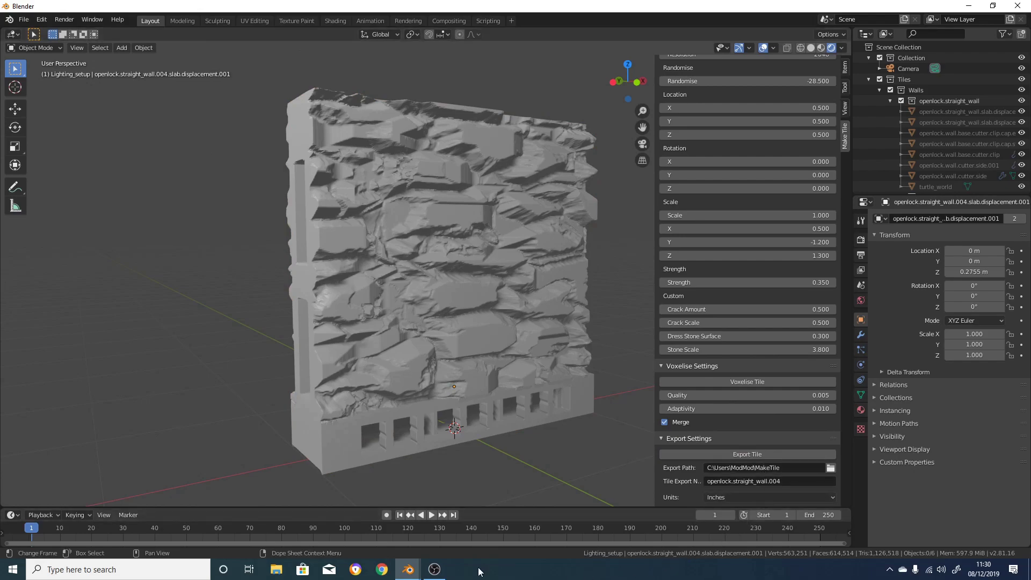
- Minimise Blender and launch PrusaSlicer
{"action": "left_click", "coordinate": [969, 6]}
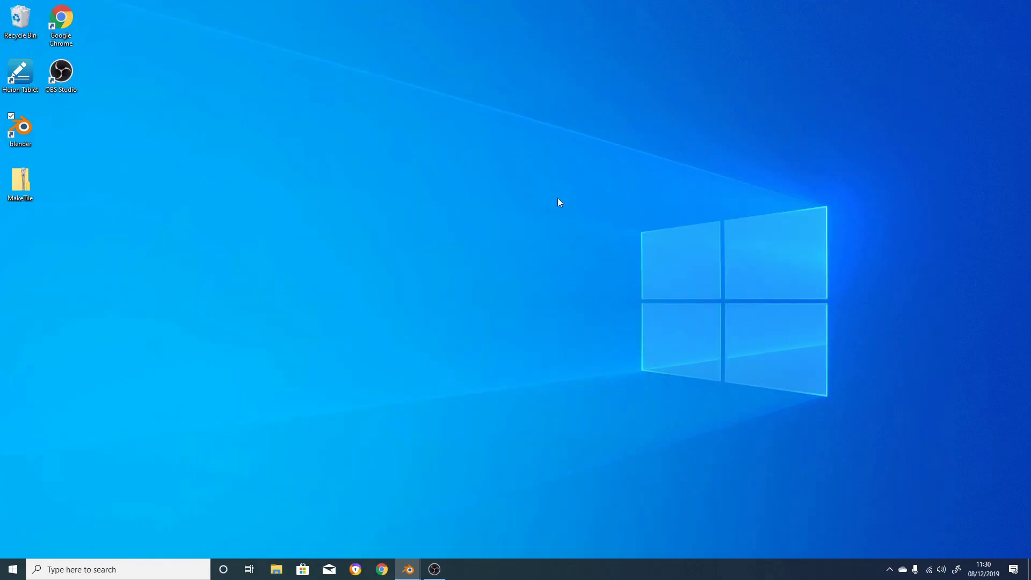
{"action": "left_click", "coordinate": [12, 570]}
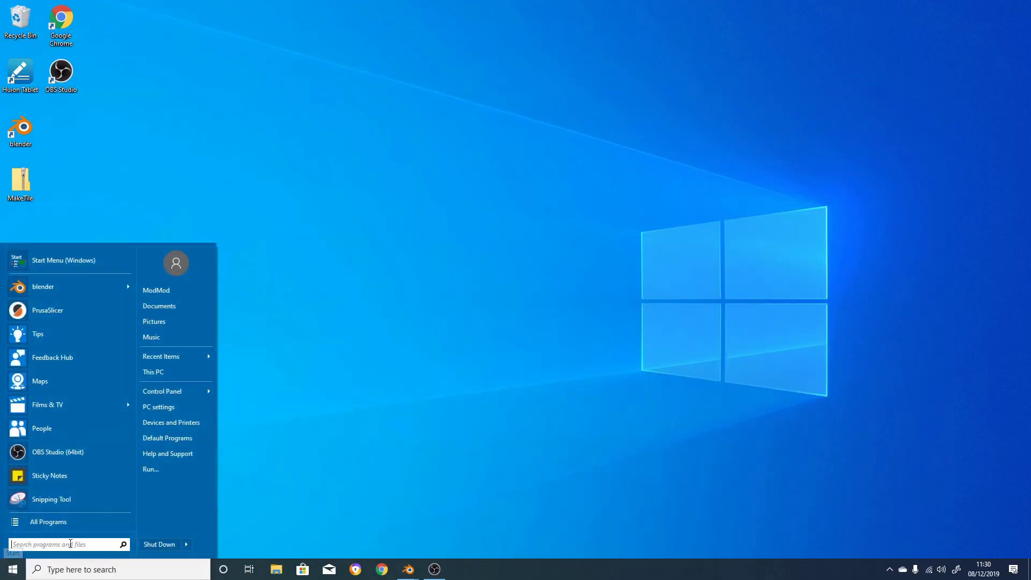
{"action": "left_click", "coordinate": [82, 315]}
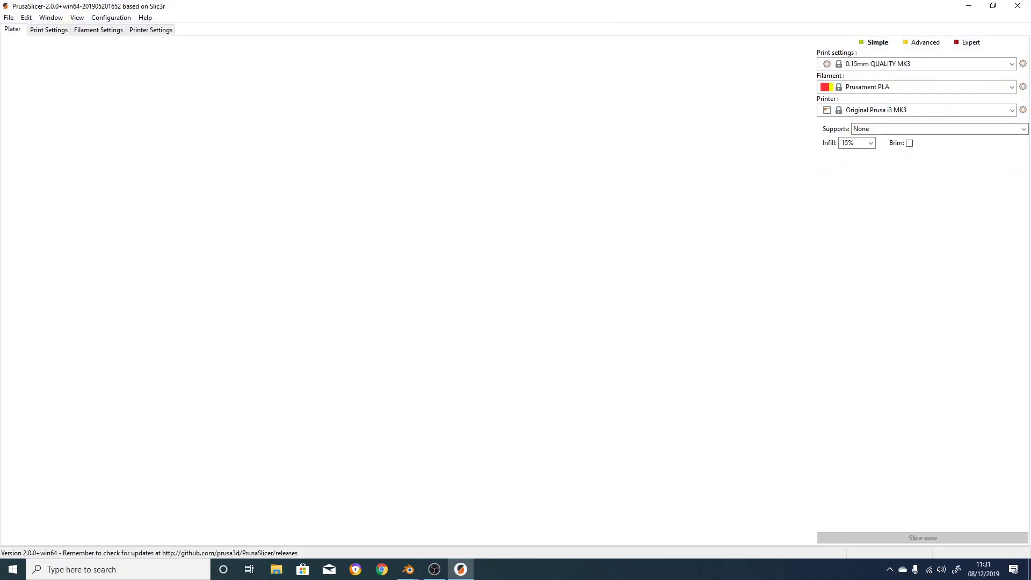
- Import the openlock.straight_wall.004 model from the MakeTile folder onto the print bed
{"action": "left_click", "coordinate": [8, 17]}
{"action": "mouse_move", "coordinate": [32, 79]}
{"action": "left_click", "coordinate": [185, 81]}
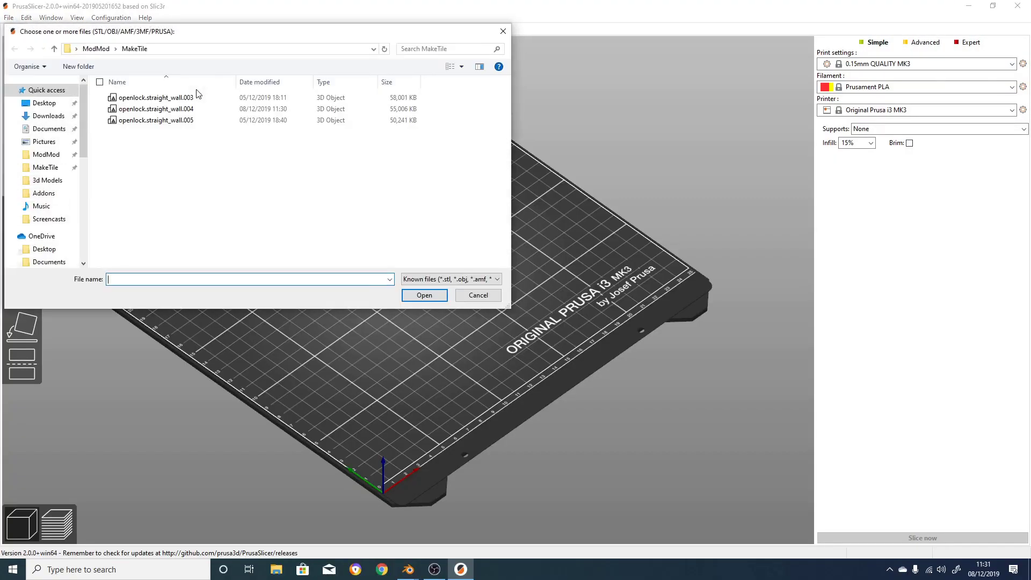
{"action": "left_click", "coordinate": [257, 109]}
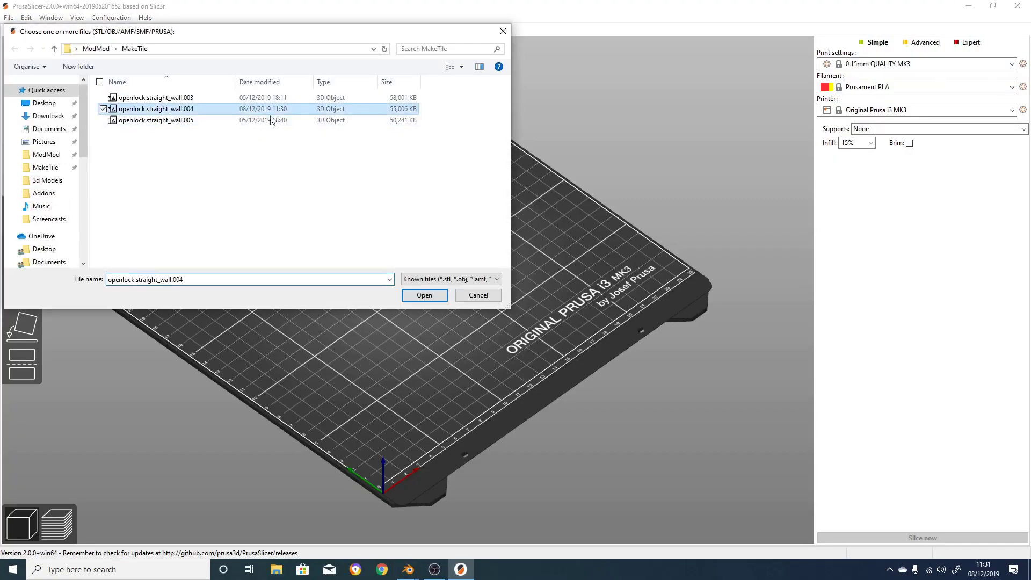
{"action": "left_click", "coordinate": [430, 295]}
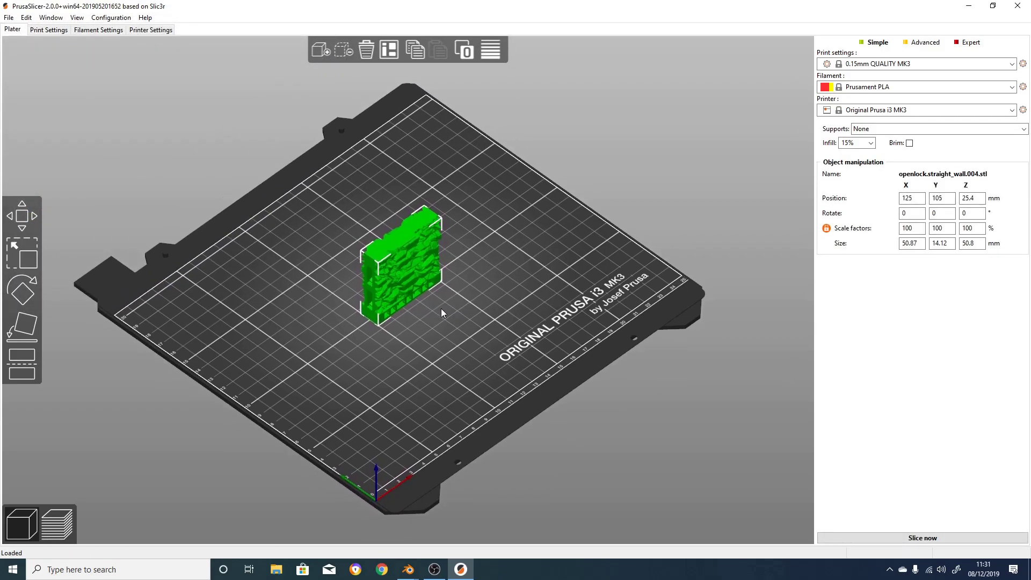
- Slice the imported wall tile with the current print, filament and printer settings
{"action": "scroll", "coordinate": [463, 314], "scroll_direction": "up", "scroll_amount": 5}
{"action": "left_click_drag", "start_coordinate": [475, 325], "coordinate": [490, 303]}
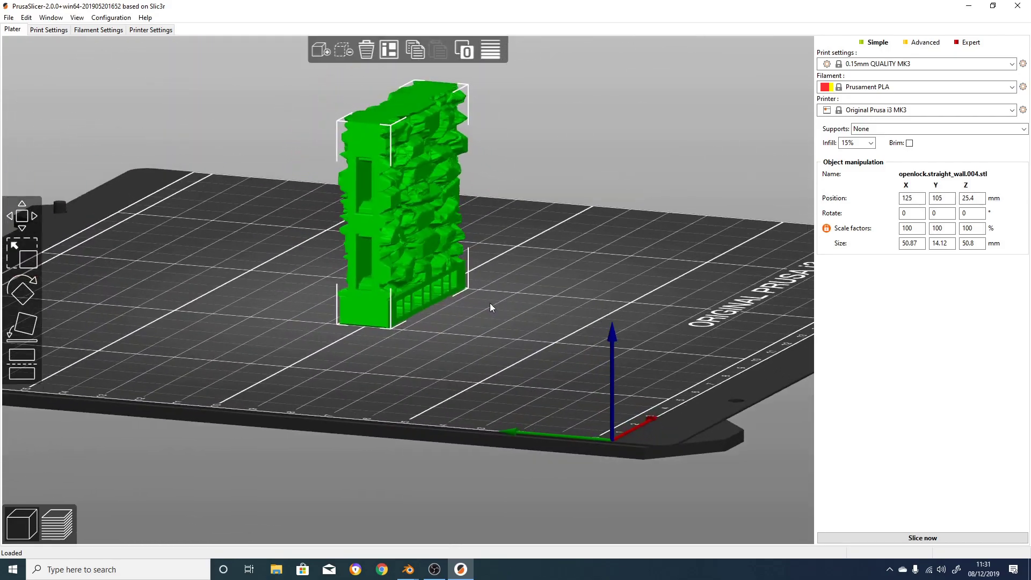
{"action": "left_click", "coordinate": [875, 538]}
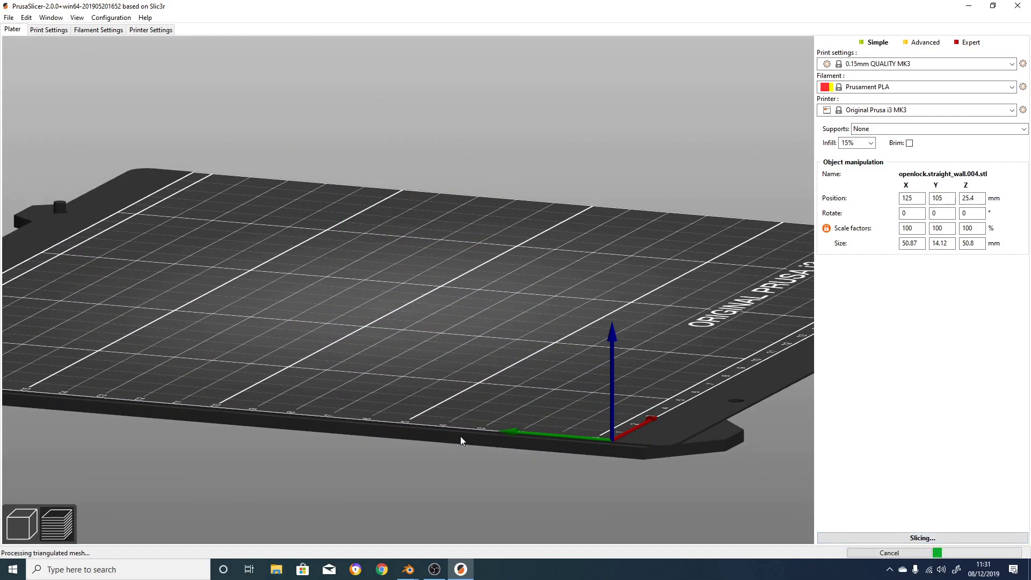
- Switch back to the Blender window with the wall tile and examine its front and back stone surfaces, side sockets and base
{"action": "mouse_move", "coordinate": [410, 572]}
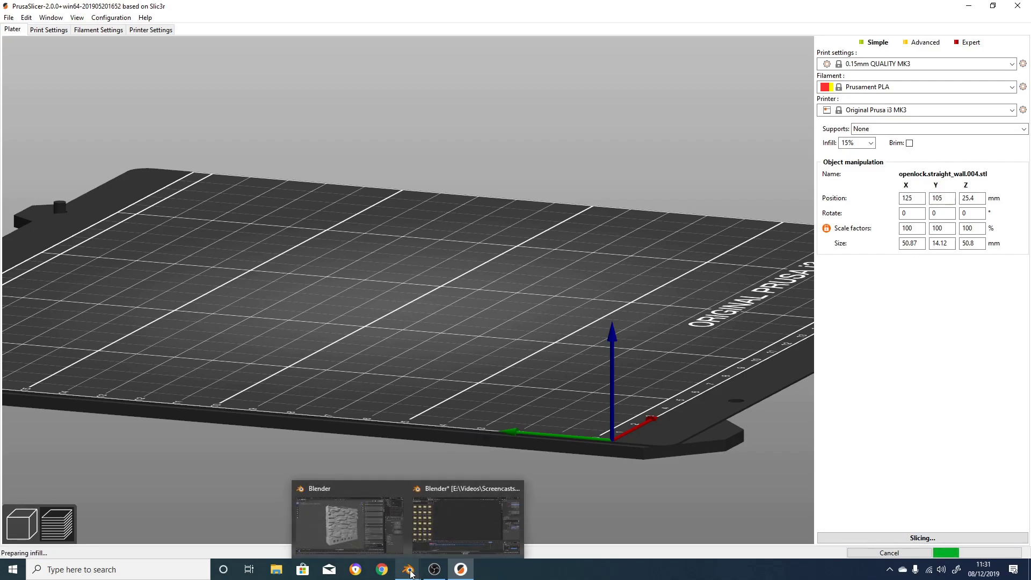
{"action": "left_click", "coordinate": [362, 542]}
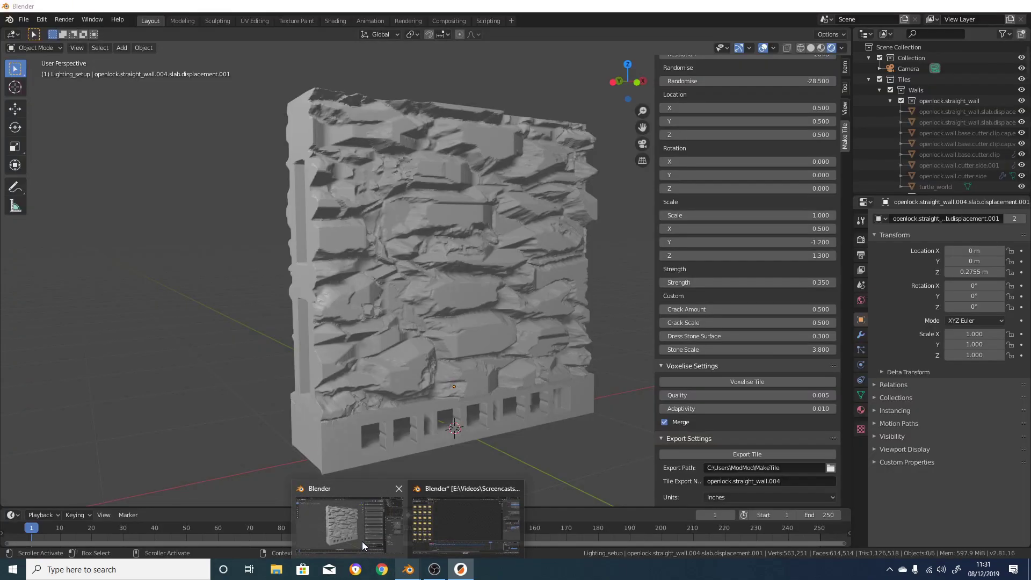
{"action": "scroll", "coordinate": [317, 376], "scroll_direction": "down", "scroll_amount": 4}
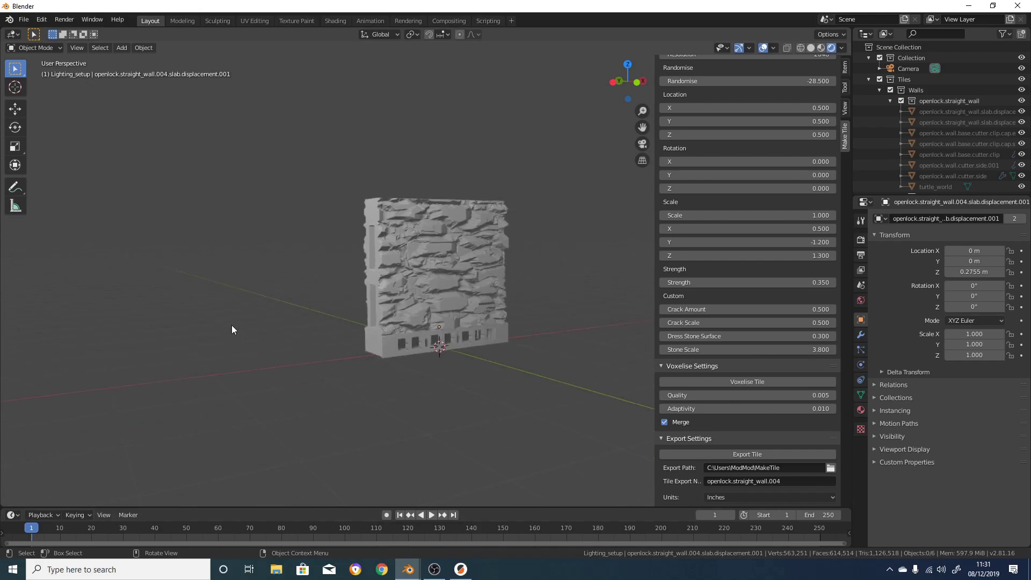
{"action": "middle_click_drag", "start_coordinate": [231, 323], "coordinate": [392, 304]}
{"action": "scroll", "coordinate": [425, 316], "scroll_direction": "up", "scroll_amount": 3}
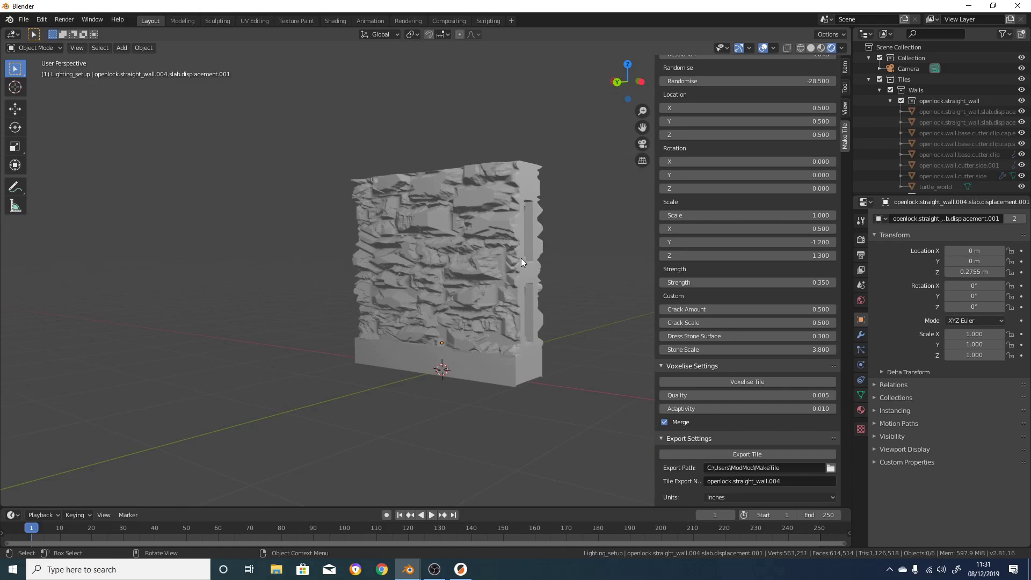
{"action": "middle_click_drag", "start_coordinate": [521, 258], "coordinate": [610, 266]}
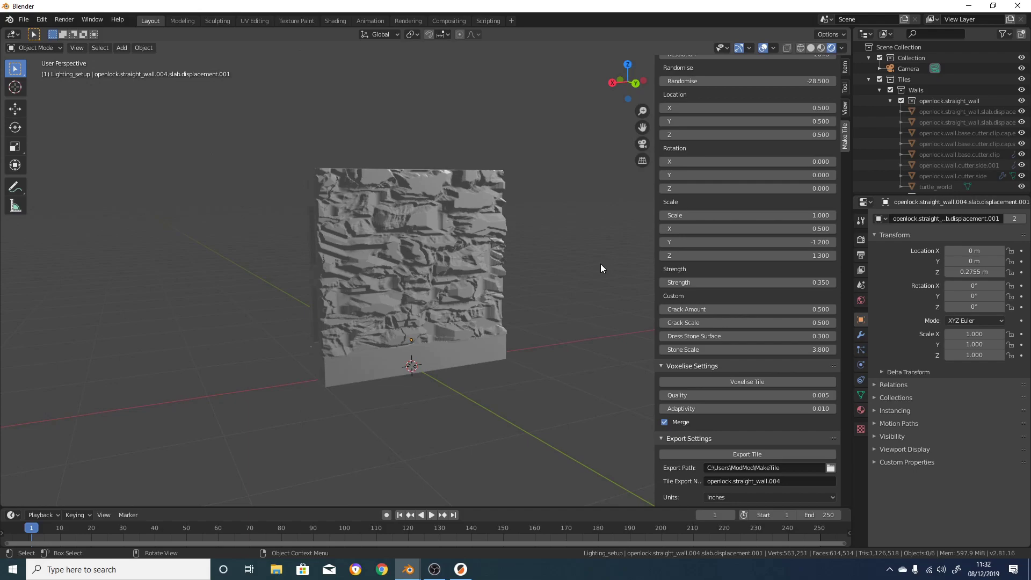
{"action": "middle_click_drag", "start_coordinate": [595, 264], "coordinate": [309, 266]}
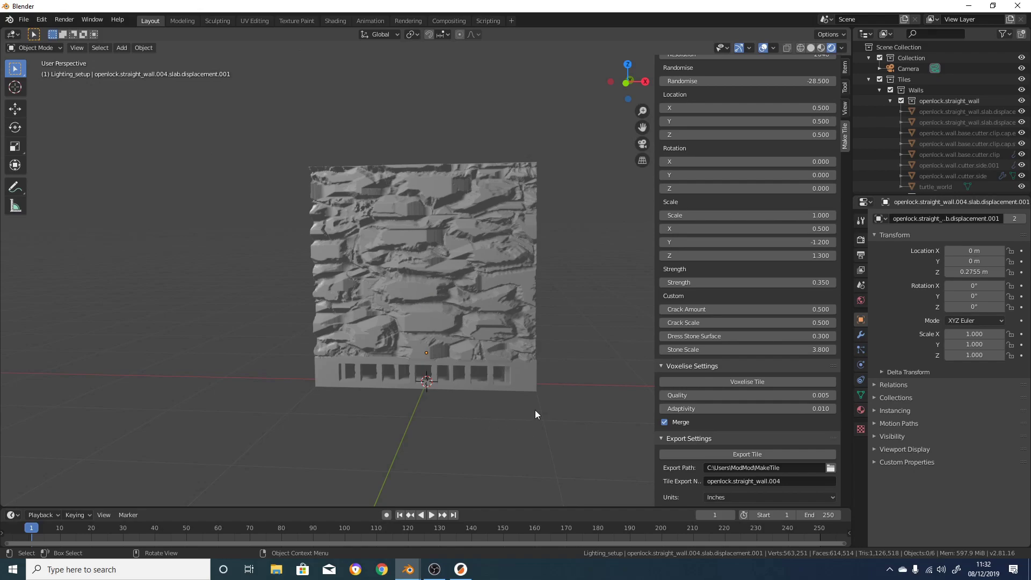
{"action": "middle_click_drag", "start_coordinate": [580, 378], "coordinate": [651, 369]}
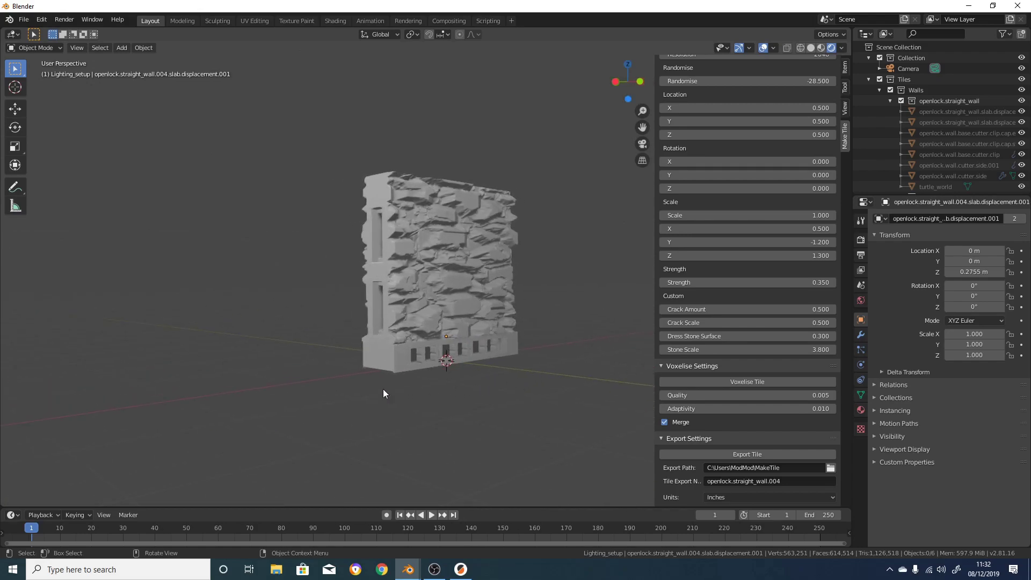
{"action": "middle_click_drag", "start_coordinate": [381, 390], "coordinate": [529, 391]}
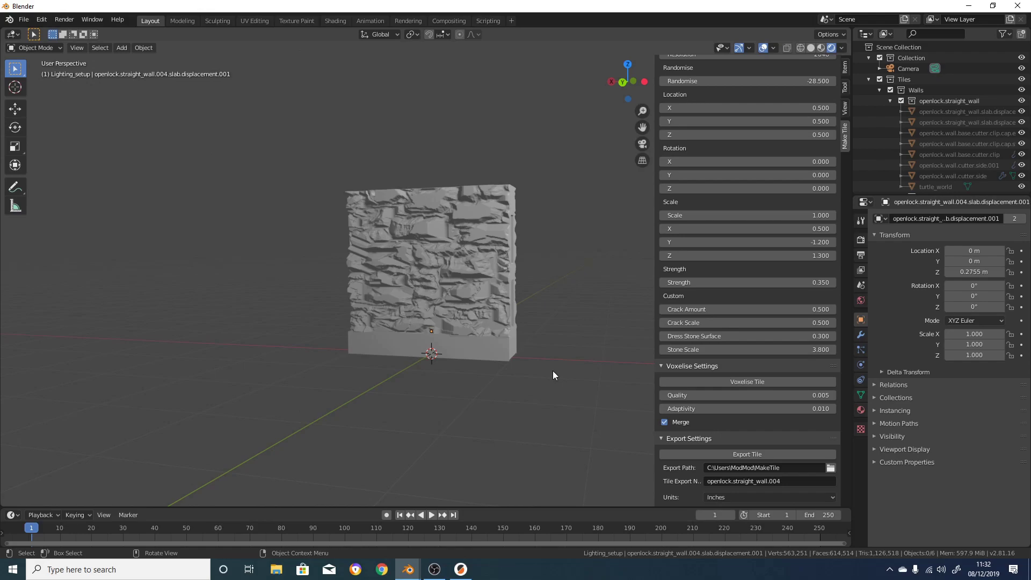
{"action": "middle_click_drag", "start_coordinate": [553, 375], "coordinate": [350, 369]}
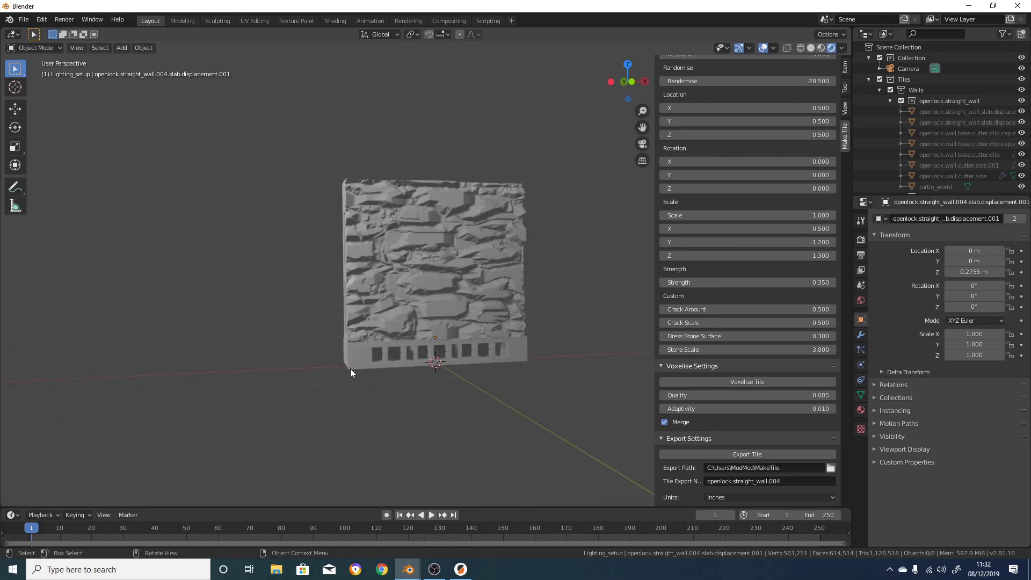